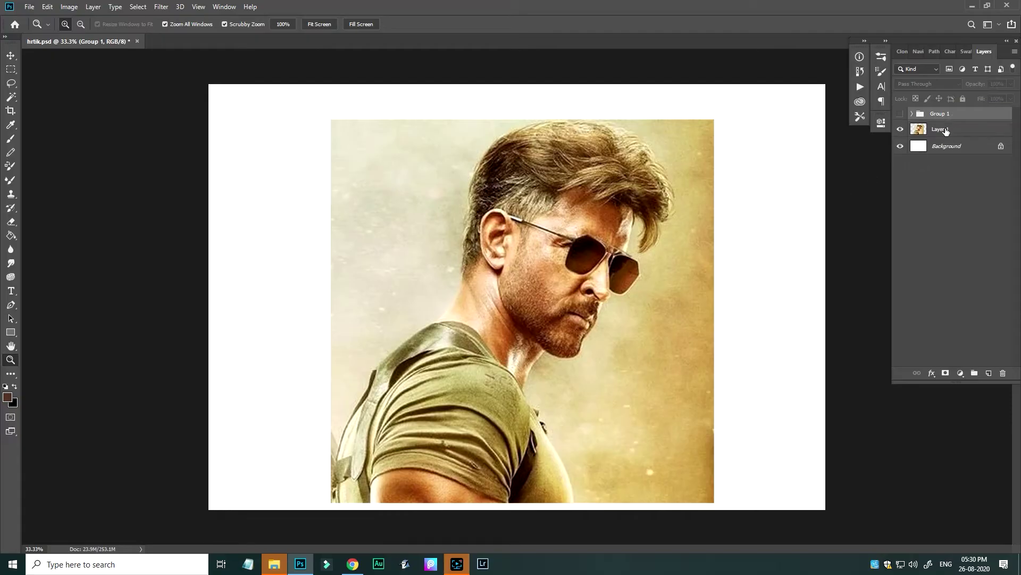
Duplicate Layer 1 and brighten the copy with Levels, white input set to 243.
{"action": "key", "text": "ctrl+j"}
{"action": "left_click", "coordinate": [653, 262]}
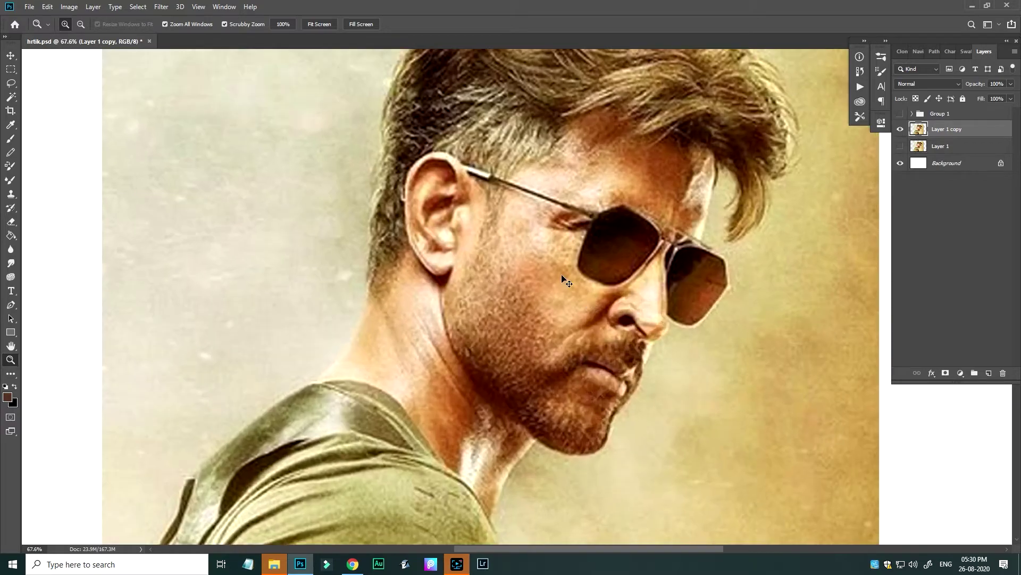
{"action": "key", "text": "ctrl+l"}
{"action": "left_click_drag", "start_coordinate": [734, 423], "coordinate": [727, 425]}
{"action": "left_click", "coordinate": [776, 323]}
Bring up the Camera Raw Filter for the duplicated layer.
{"action": "key", "text": "z"}
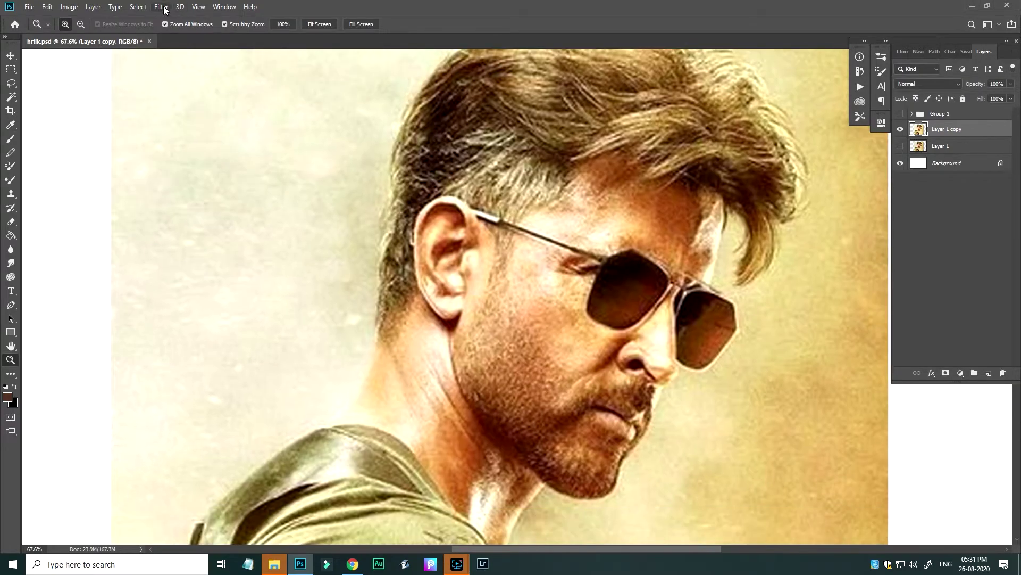
{"action": "left_click", "coordinate": [163, 10]}
{"action": "left_click", "coordinate": [196, 192]}
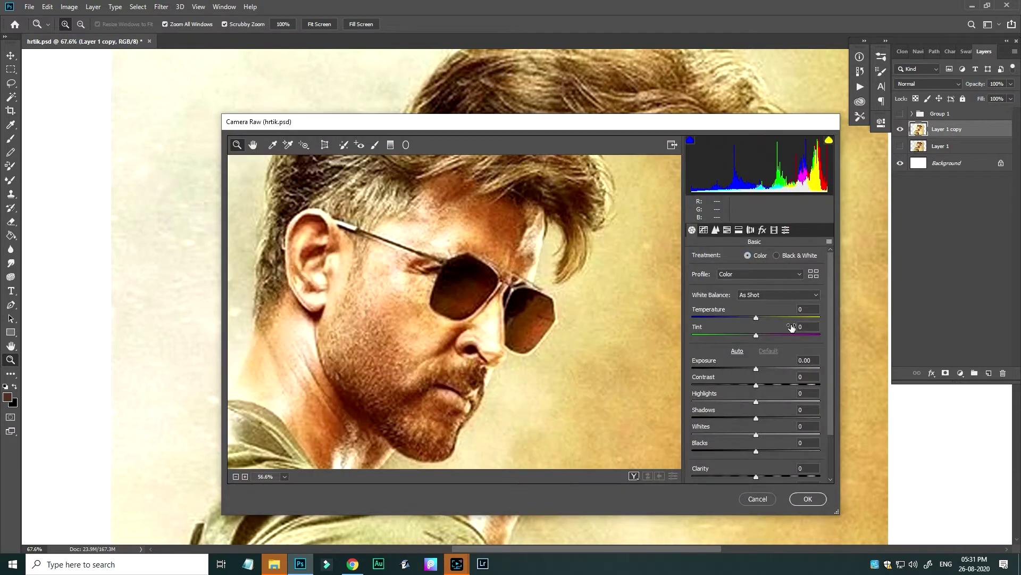
In Camera Raw, warm the temperature, lower exposure slightly, and raise highlights and whites.
{"action": "left_click_drag", "start_coordinate": [756, 317], "coordinate": [765, 319]}
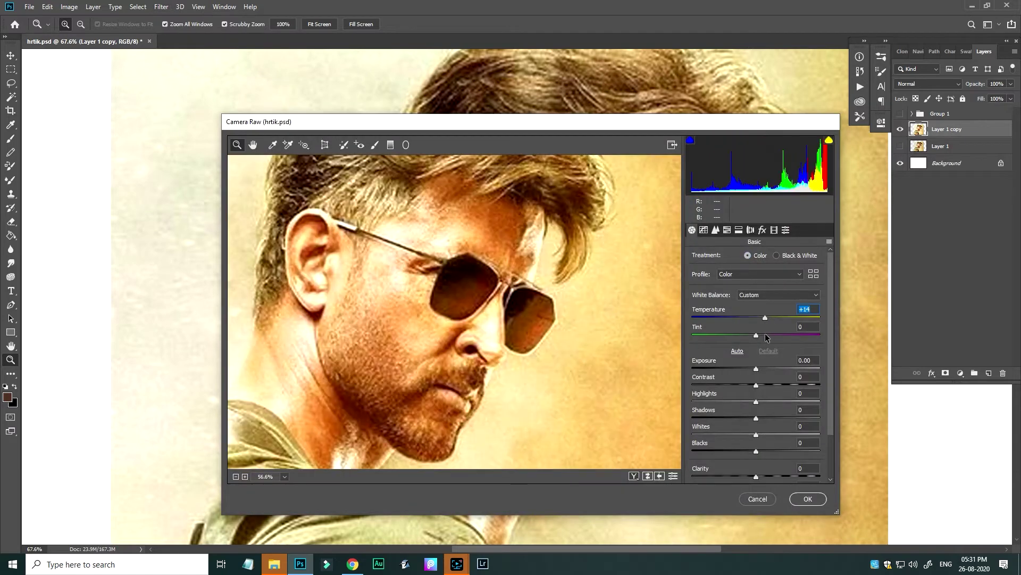
{"action": "left_click_drag", "start_coordinate": [756, 369], "coordinate": [754, 369]}
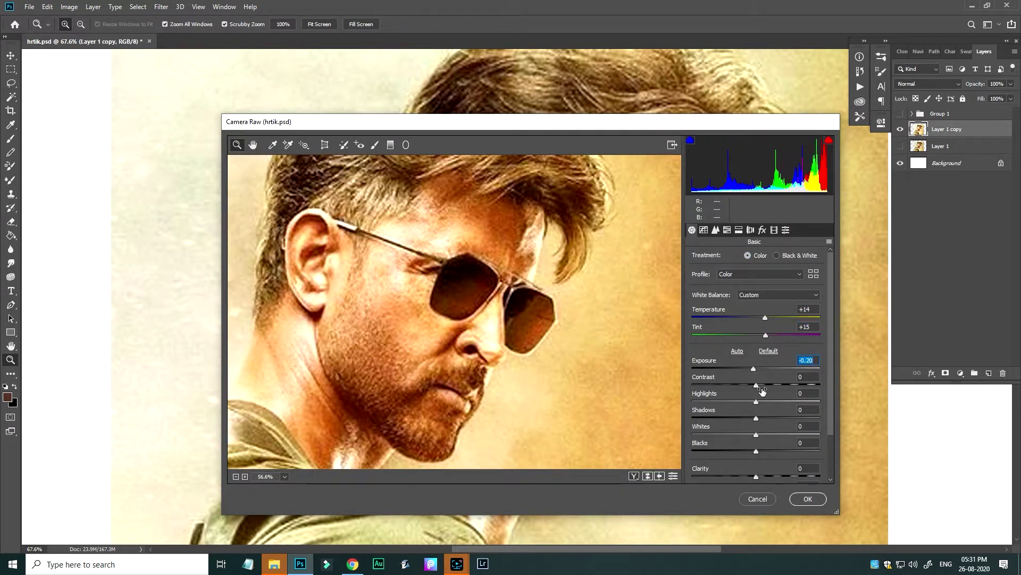
{"action": "left_click", "coordinate": [763, 401]}
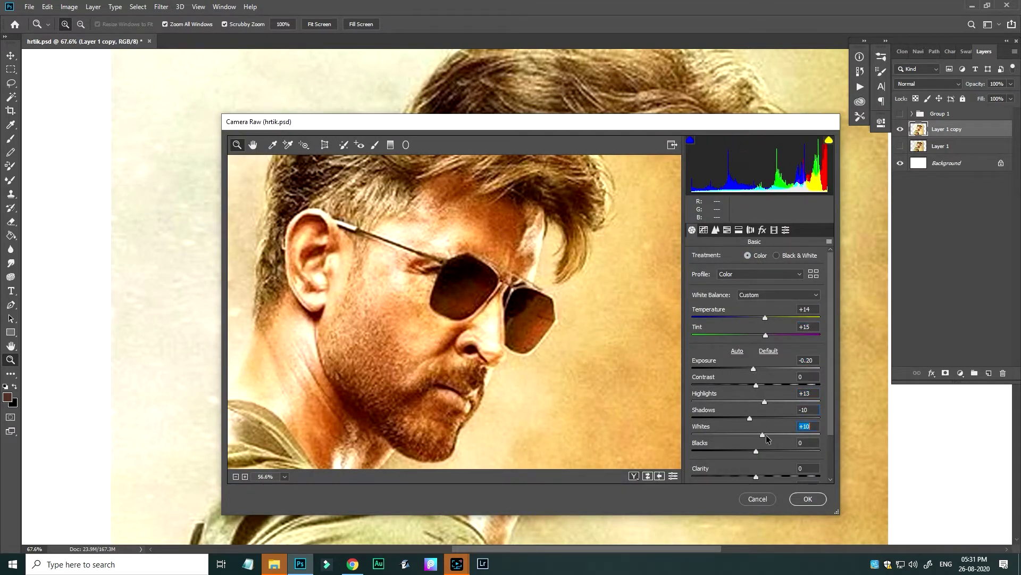
{"action": "left_click", "coordinate": [764, 451]}
{"action": "left_click", "coordinate": [808, 499]}
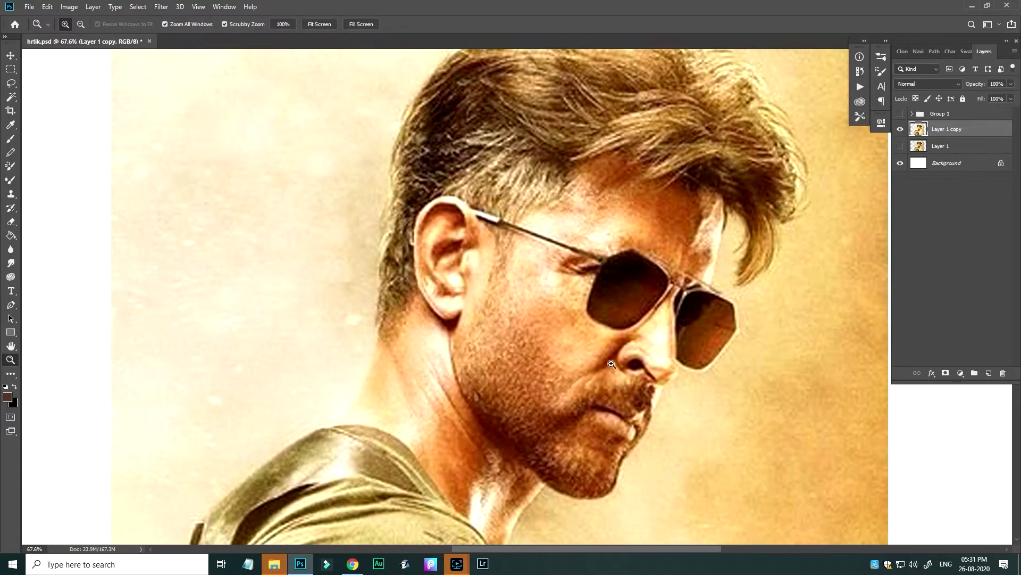
Sharpen the copy with Unsharp Mask and duplicate it as a new top layer.
{"action": "left_click", "coordinate": [162, 6]}
{"action": "left_click", "coordinate": [319, 242]}
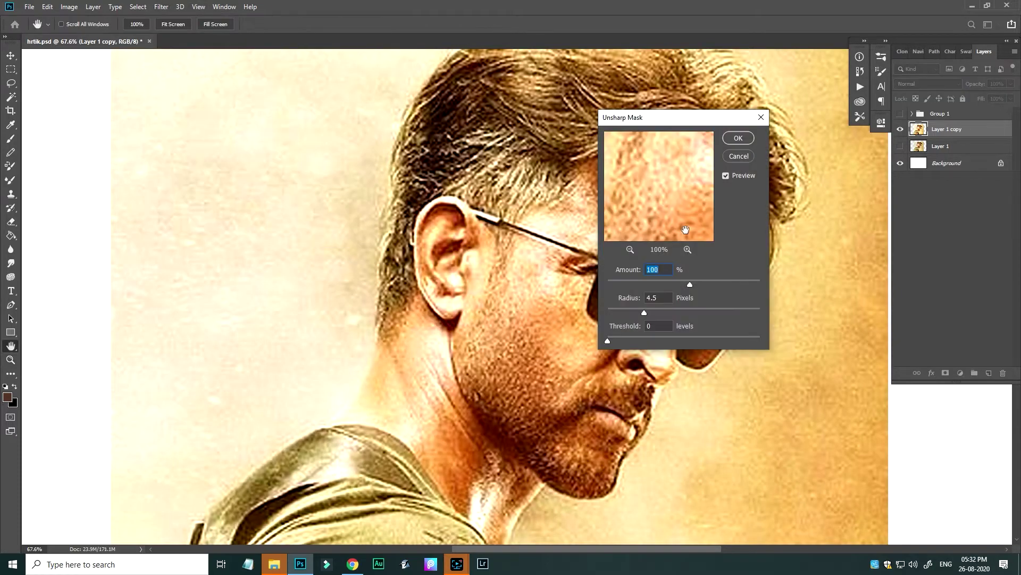
{"action": "key", "text": "Return"}
{"action": "key", "text": "ctrl+j"}
{"action": "left_click_drag", "start_coordinate": [667, 223], "coordinate": [675, 174]}
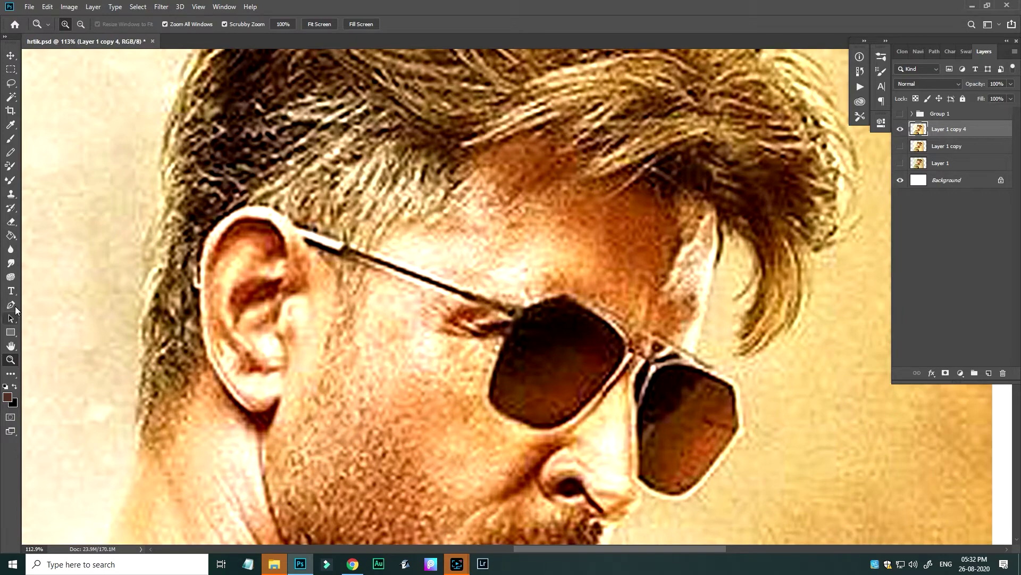
{"action": "left_click", "coordinate": [10, 262]}
Choose a soft 30 px smudge brush and smear the forehead into the hairline.
{"action": "left_click", "coordinate": [882, 71]}
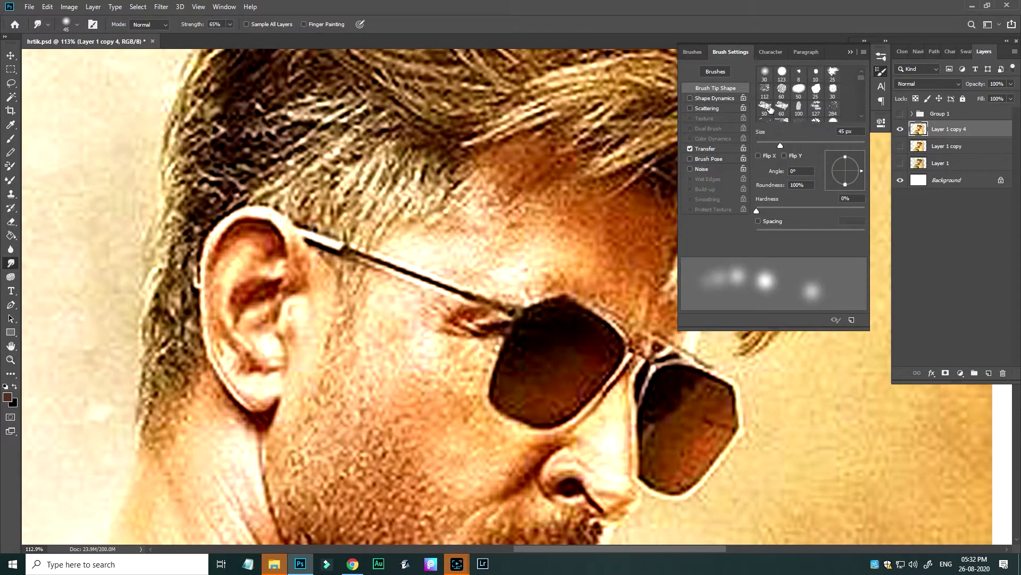
{"action": "left_click", "coordinate": [765, 72]}
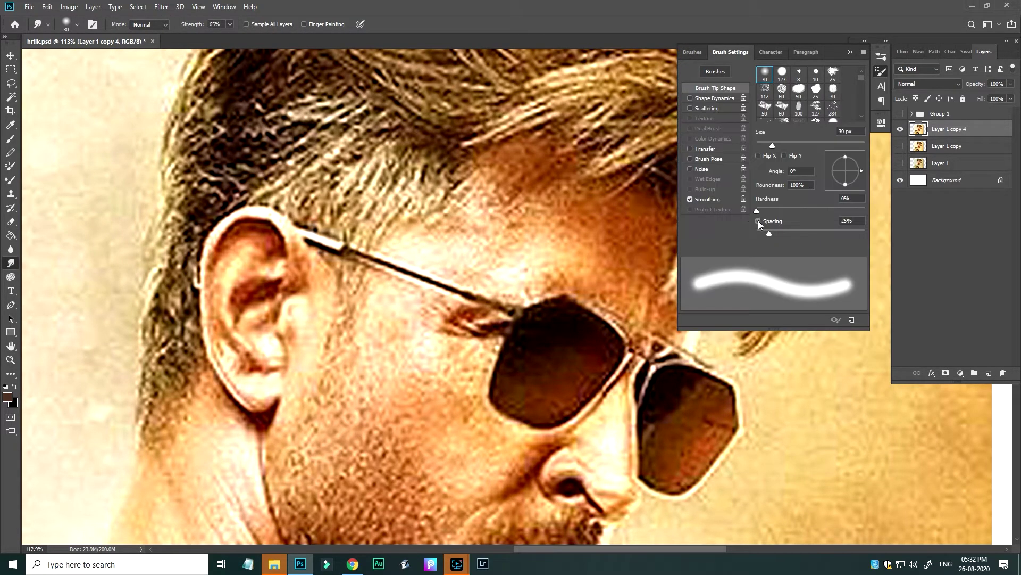
{"action": "left_click_drag", "start_coordinate": [647, 233], "coordinate": [564, 191]}
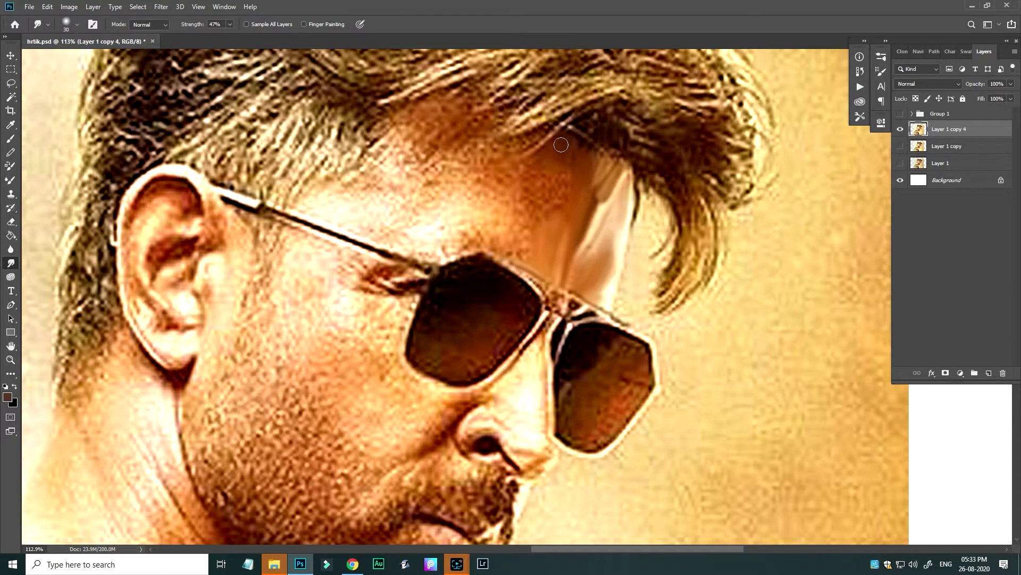
{"action": "left_click_drag", "start_coordinate": [540, 218], "coordinate": [596, 207]}
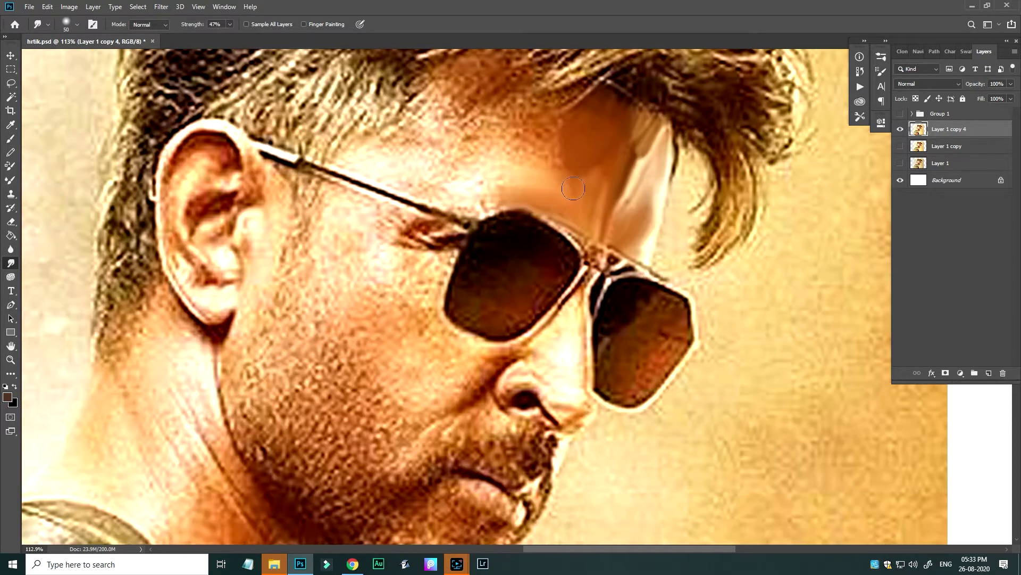
{"action": "mouse_move", "coordinate": [517, 102]}
{"action": "left_mouse_down"}
{"action": "mouse_move", "coordinate": [522, 176]}
{"action": "mouse_move", "coordinate": [570, 144]}
{"action": "left_mouse_up"}
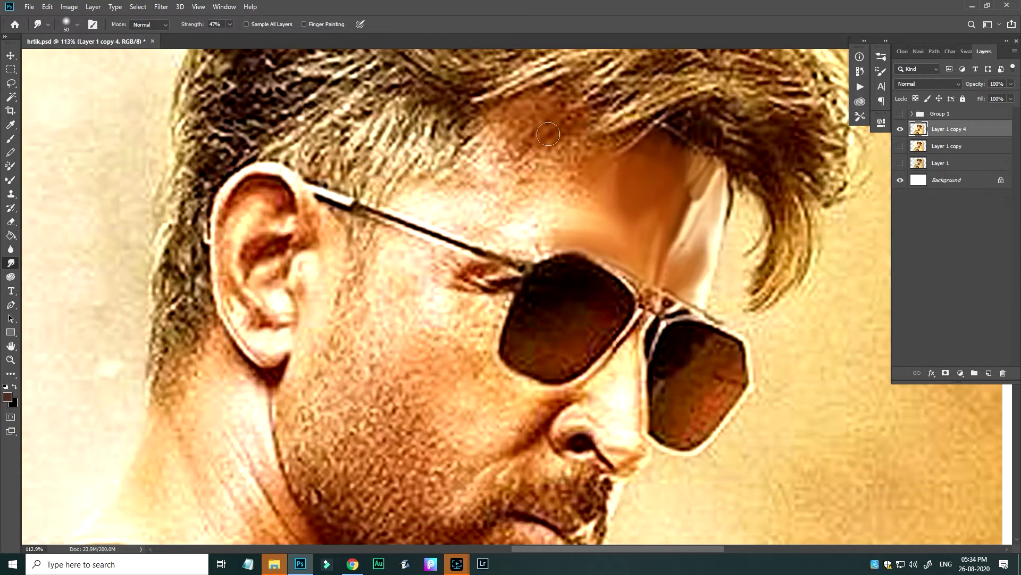
{"action": "mouse_move", "coordinate": [528, 179]}
{"action": "left_mouse_down"}
{"action": "mouse_move", "coordinate": [411, 205]}
{"action": "mouse_move", "coordinate": [493, 211]}
{"action": "mouse_move", "coordinate": [500, 147]}
{"action": "left_mouse_up"}
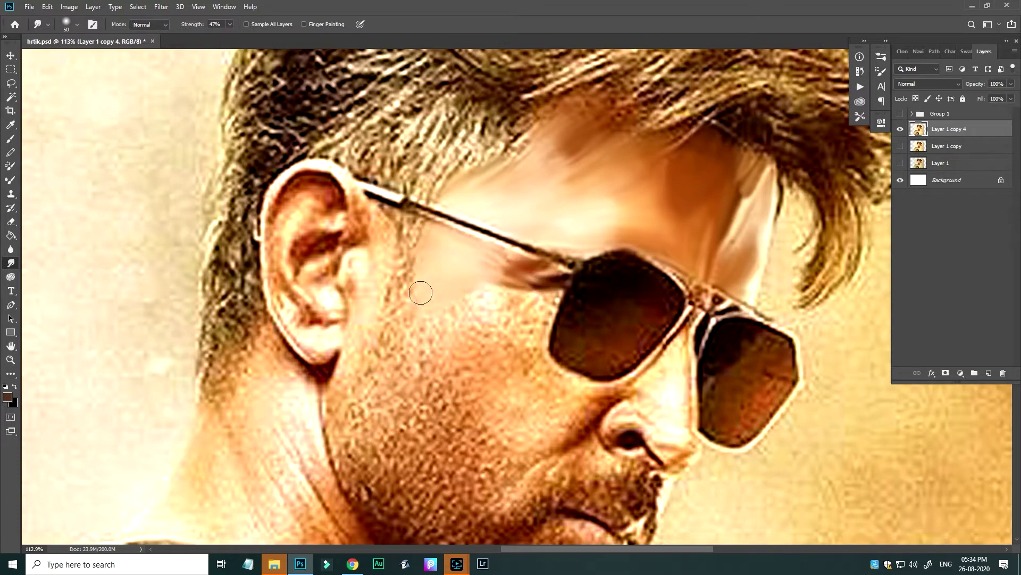
Smudge the cheek beside and below the glasses and the nose, then shrink the brush.
{"action": "mouse_move", "coordinate": [422, 292]}
{"action": "left_mouse_down"}
{"action": "mouse_move", "coordinate": [386, 287]}
{"action": "mouse_move", "coordinate": [437, 330]}
{"action": "left_mouse_up"}
{"action": "mouse_move", "coordinate": [463, 372]}
{"action": "left_mouse_down"}
{"action": "mouse_move", "coordinate": [428, 333]}
{"action": "mouse_move", "coordinate": [548, 293]}
{"action": "mouse_move", "coordinate": [487, 281]}
{"action": "mouse_move", "coordinate": [393, 221]}
{"action": "left_mouse_up"}
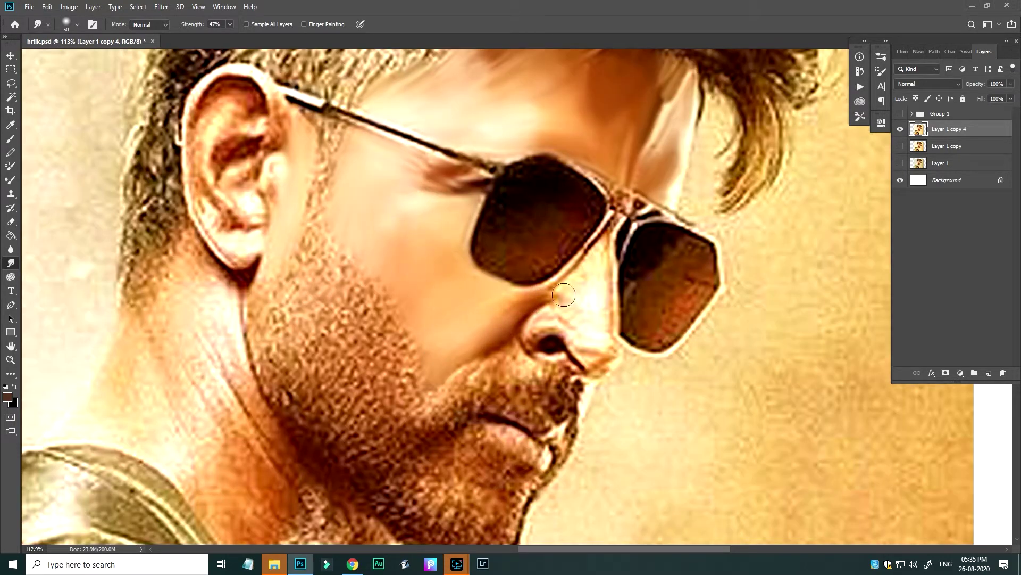
{"action": "left_click_drag", "start_coordinate": [564, 295], "coordinate": [606, 357]}
{"action": "left_click_drag", "start_coordinate": [585, 276], "coordinate": [568, 336]}
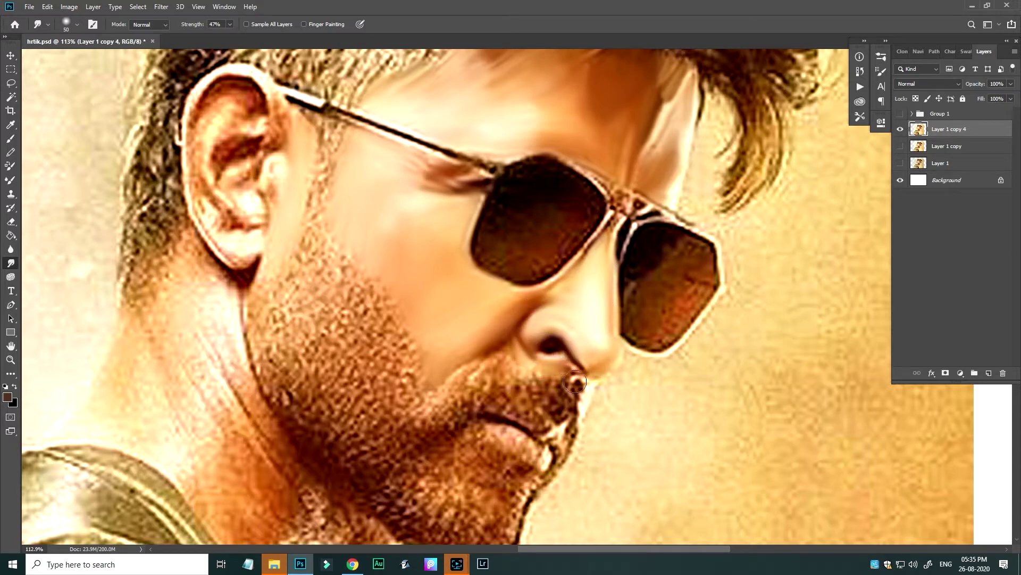
{"action": "scroll", "coordinate": [364, 235], "scroll_direction": "up", "scroll_amount": 3}
{"action": "scroll", "coordinate": [363, 235], "scroll_direction": "left", "scroll_amount": 2}
{"action": "key", "text": "bracketleft"}
Smudge the ear's edge down to the lobe and the neck between jaw and shoulder.
{"action": "left_click_drag", "start_coordinate": [233, 201], "coordinate": [295, 324]}
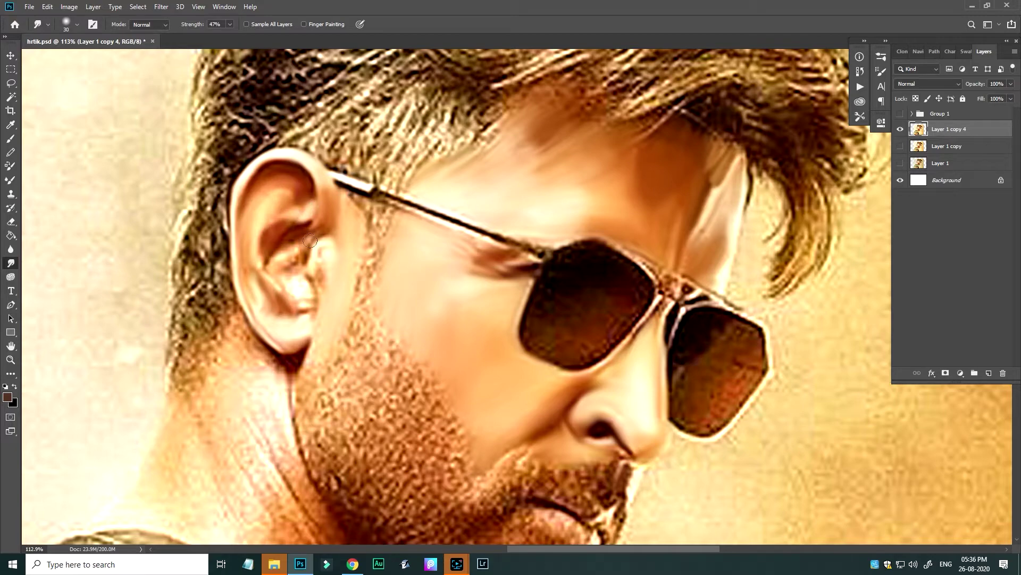
{"action": "scroll", "coordinate": [318, 252], "scroll_direction": "down", "scroll_amount": 2}
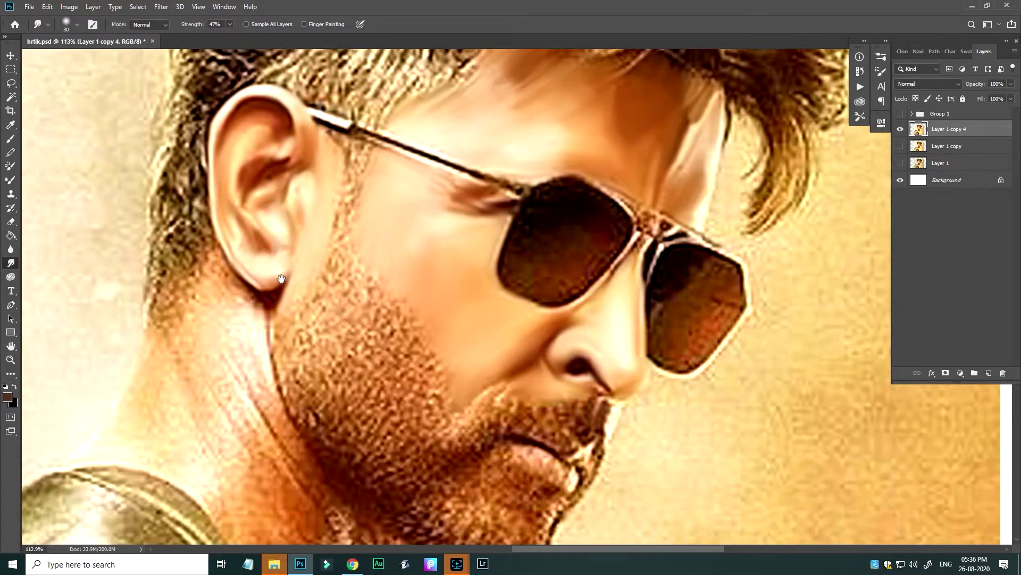
{"action": "scroll", "coordinate": [301, 312], "scroll_direction": "down", "scroll_amount": 3}
{"action": "scroll", "coordinate": [141, 296], "scroll_direction": "down", "scroll_amount": 3}
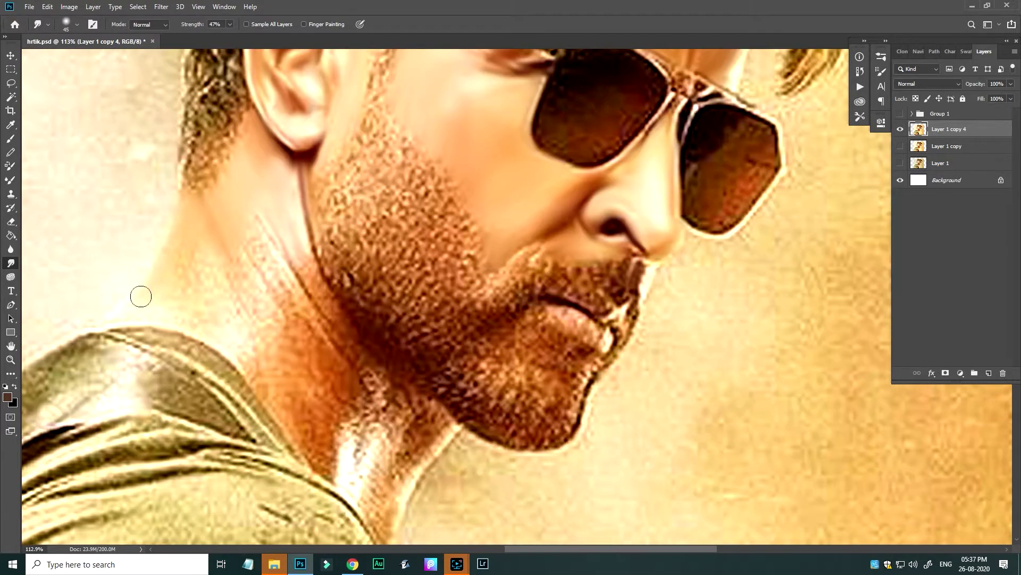
{"action": "mouse_move", "coordinate": [223, 266]}
{"action": "left_mouse_down"}
{"action": "mouse_move", "coordinate": [357, 350]}
{"action": "mouse_move", "coordinate": [358, 465]}
{"action": "mouse_move", "coordinate": [383, 479]}
{"action": "left_mouse_up"}
{"action": "scroll", "coordinate": [383, 479], "scroll_direction": "down", "scroll_amount": 3}
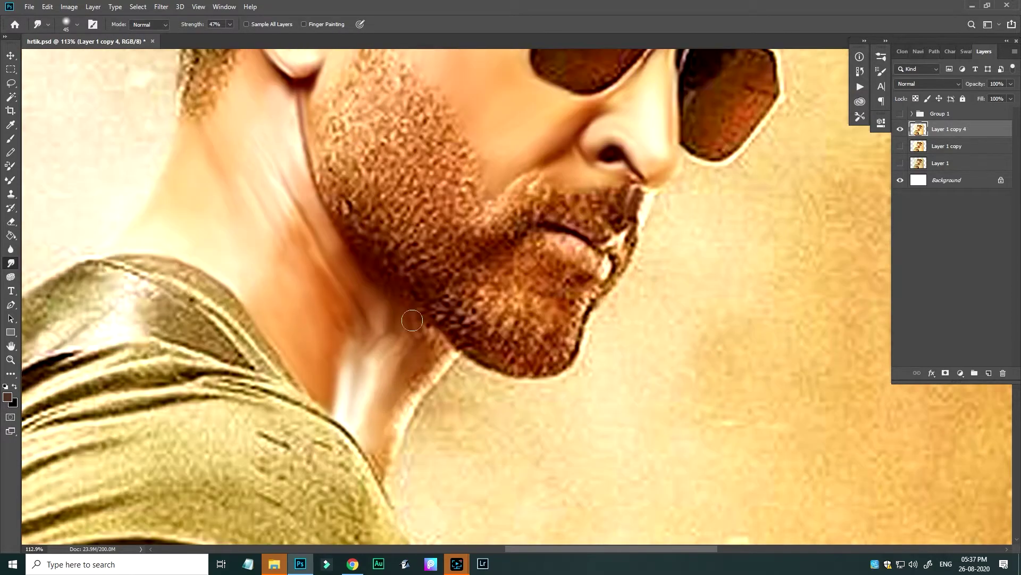
{"action": "left_click_drag", "start_coordinate": [415, 373], "coordinate": [400, 412]}
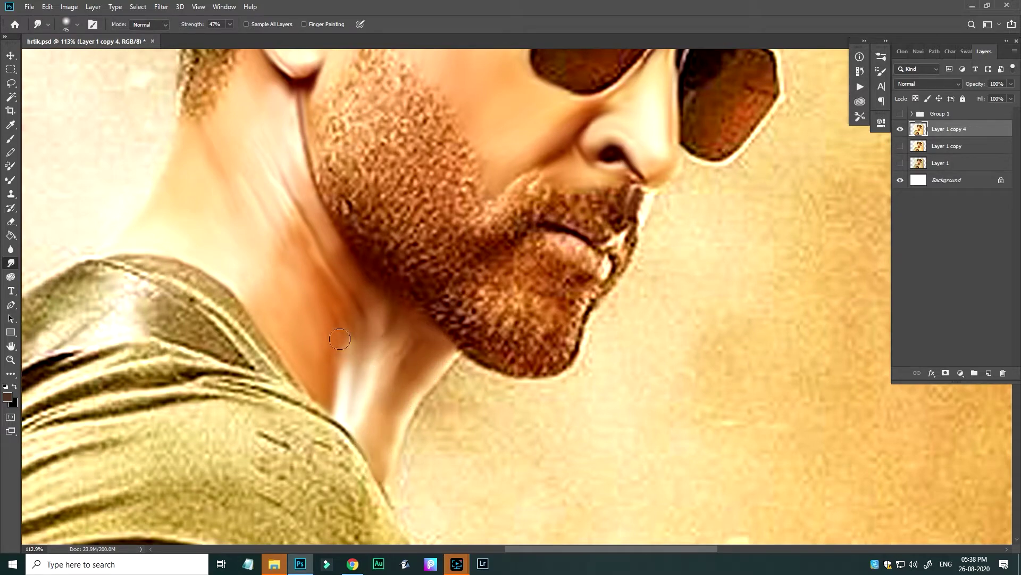
Save the document and switch to the Pen tool to trace the shoulder.
{"action": "scroll", "coordinate": [330, 367], "scroll_direction": "up", "scroll_amount": 3}
{"action": "scroll", "coordinate": [345, 350], "scroll_direction": "up", "scroll_amount": 3}
{"action": "scroll", "coordinate": [239, 336], "scroll_direction": "up", "scroll_amount": 2}
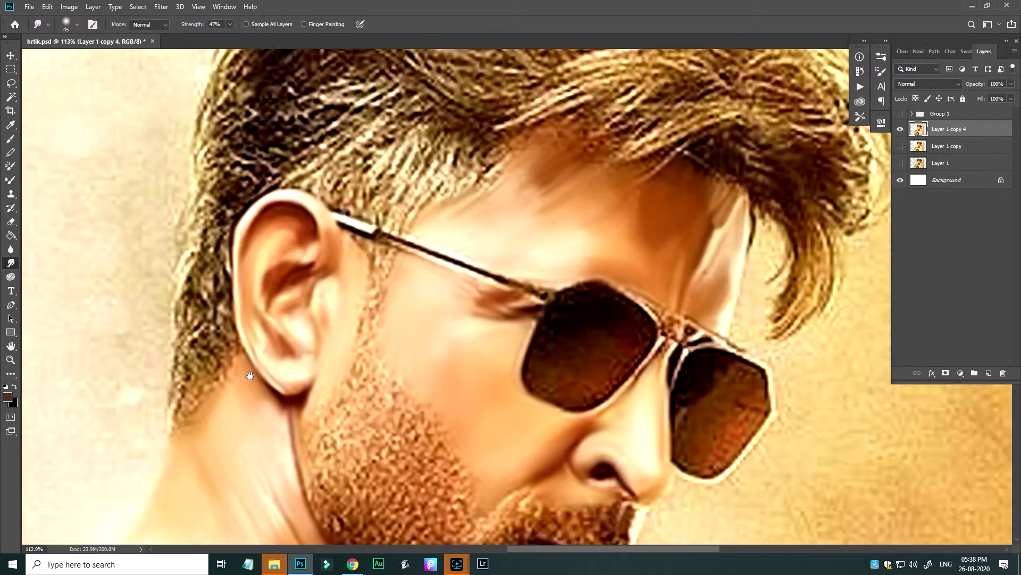
{"action": "scroll", "coordinate": [568, 292], "scroll_direction": "down", "scroll_amount": 5}
{"action": "scroll", "coordinate": [569, 292], "scroll_direction": "right", "scroll_amount": 3}
{"action": "scroll", "coordinate": [535, 383], "scroll_direction": "down", "scroll_amount": 1}
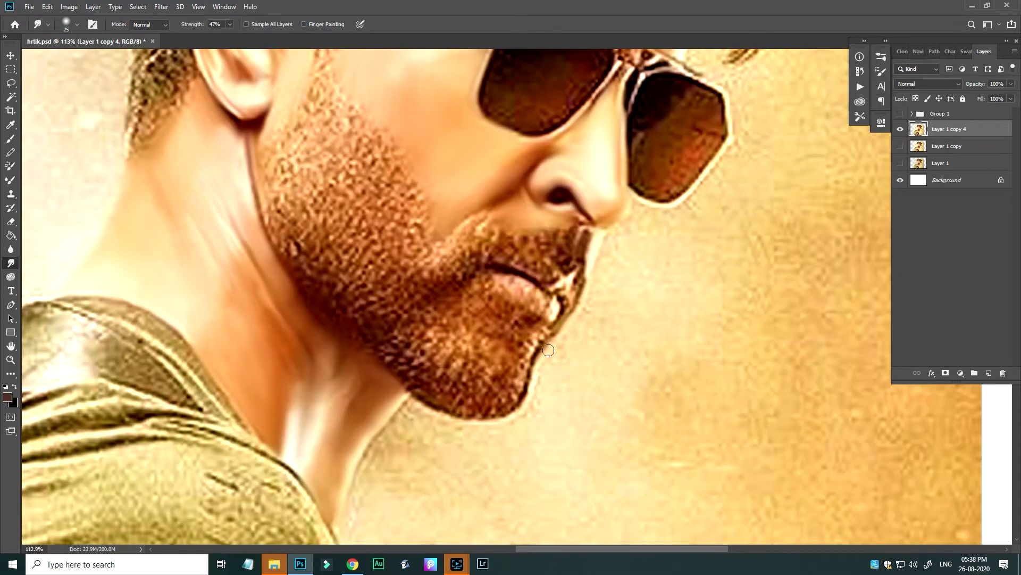
{"action": "scroll", "coordinate": [554, 352], "scroll_direction": "down", "scroll_amount": 1}
{"action": "scroll", "coordinate": [555, 352], "scroll_direction": "down", "scroll_amount": 2}
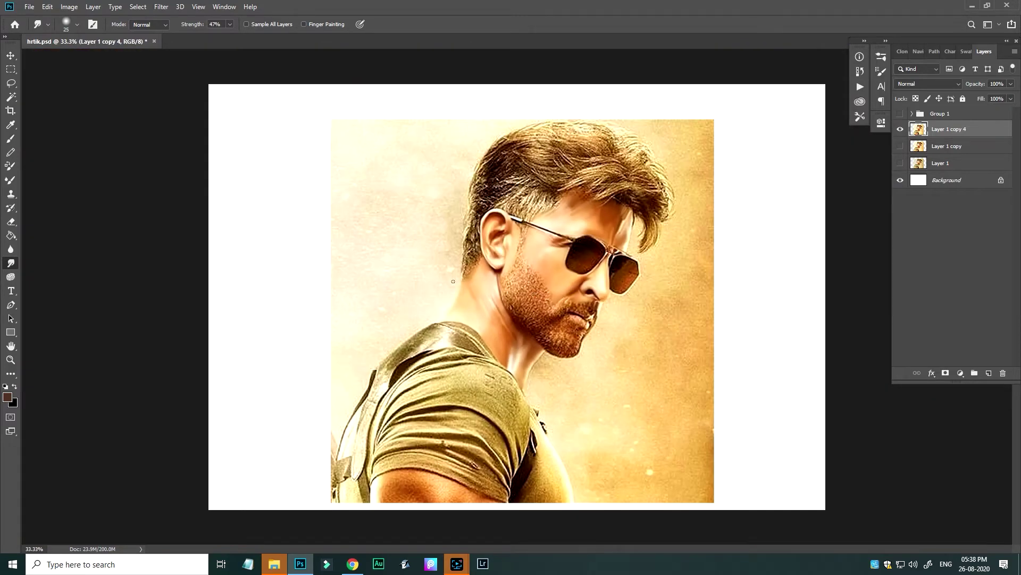
{"action": "key", "text": "z"}
{"action": "scroll", "coordinate": [453, 281], "scroll_direction": "up", "scroll_amount": 2}
{"action": "key", "text": "ctrl+s"}
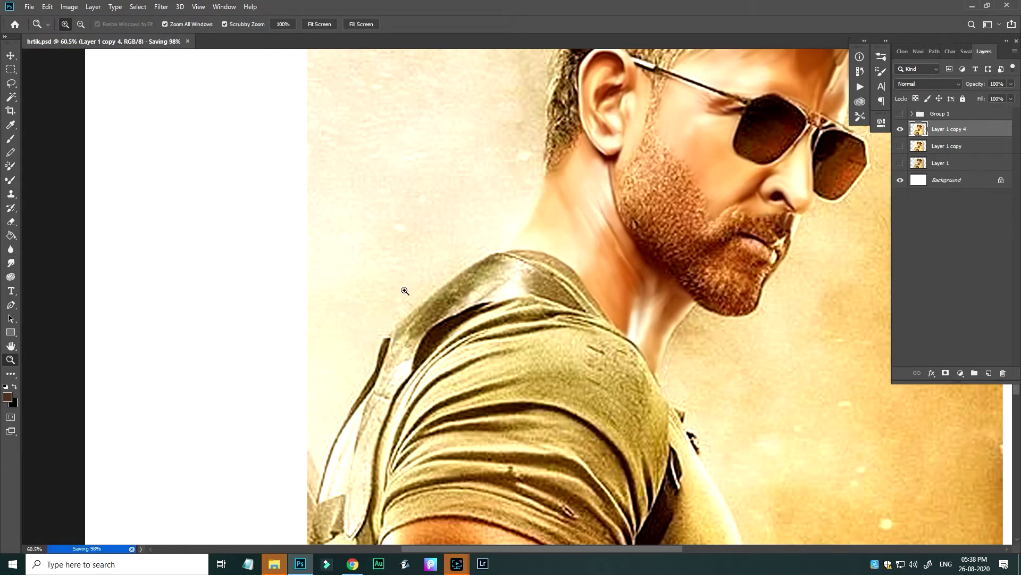
{"action": "key", "text": "p"}
{"action": "scroll", "coordinate": [290, 377], "scroll_direction": "down", "scroll_amount": 2}
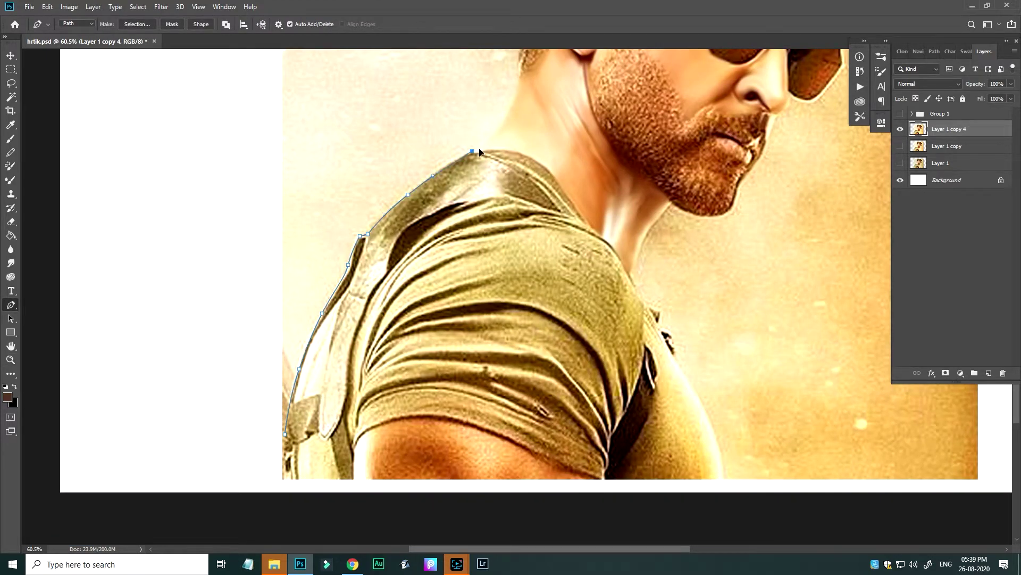
Trace the pen path along the hairline, past the sunglasses and below the lip.
{"action": "scroll", "coordinate": [479, 152], "scroll_direction": "up", "scroll_amount": 2}
{"action": "scroll", "coordinate": [467, 136], "scroll_direction": "up", "scroll_amount": 2}
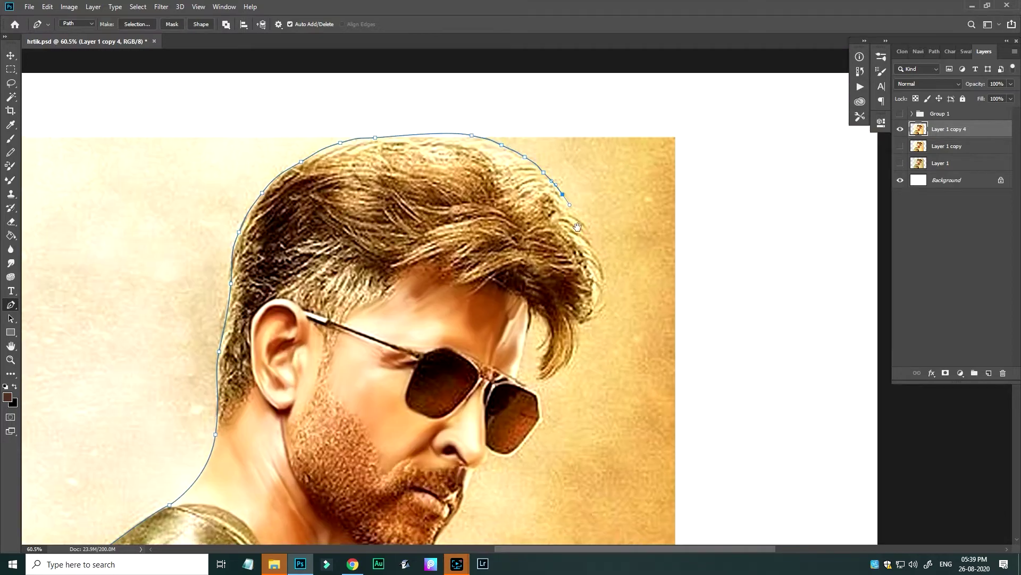
{"action": "left_click_drag", "start_coordinate": [501, 194], "coordinate": [510, 209]}
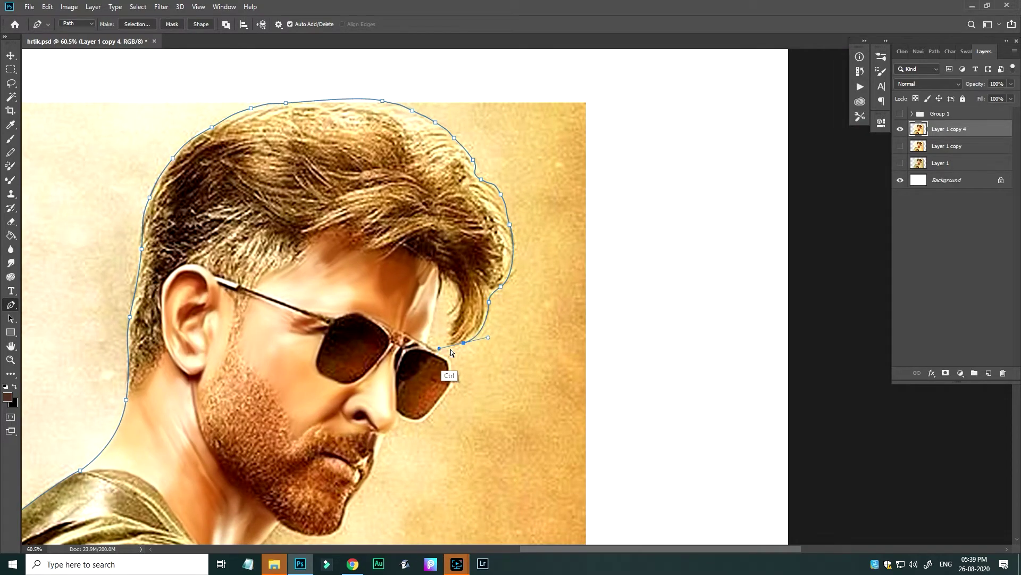
{"action": "scroll", "coordinate": [461, 307], "scroll_direction": "down", "scroll_amount": 2}
{"action": "left_click_drag", "start_coordinate": [478, 286], "coordinate": [482, 276]}
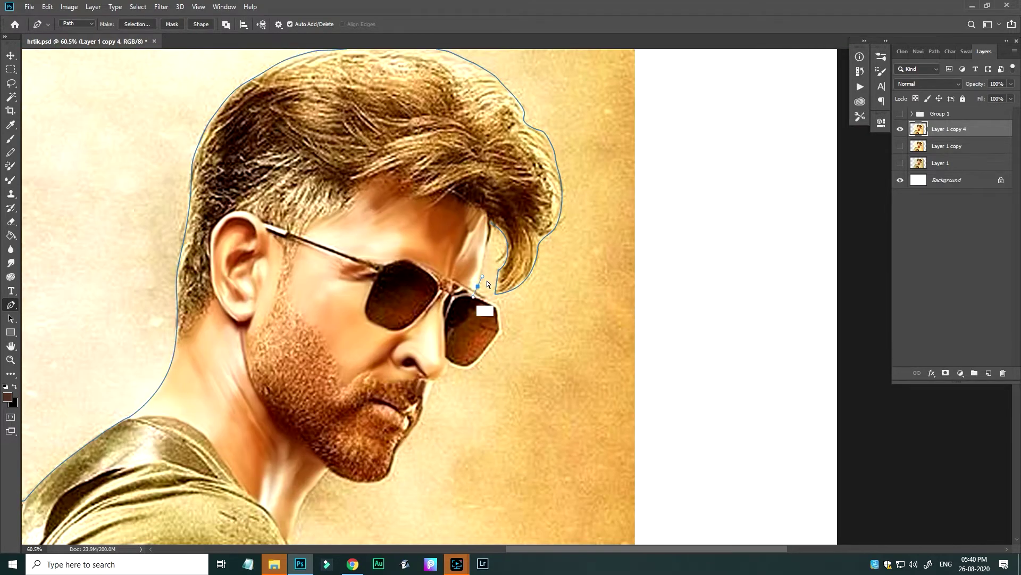
{"action": "scroll", "coordinate": [490, 296], "scroll_direction": "down", "scroll_amount": 2}
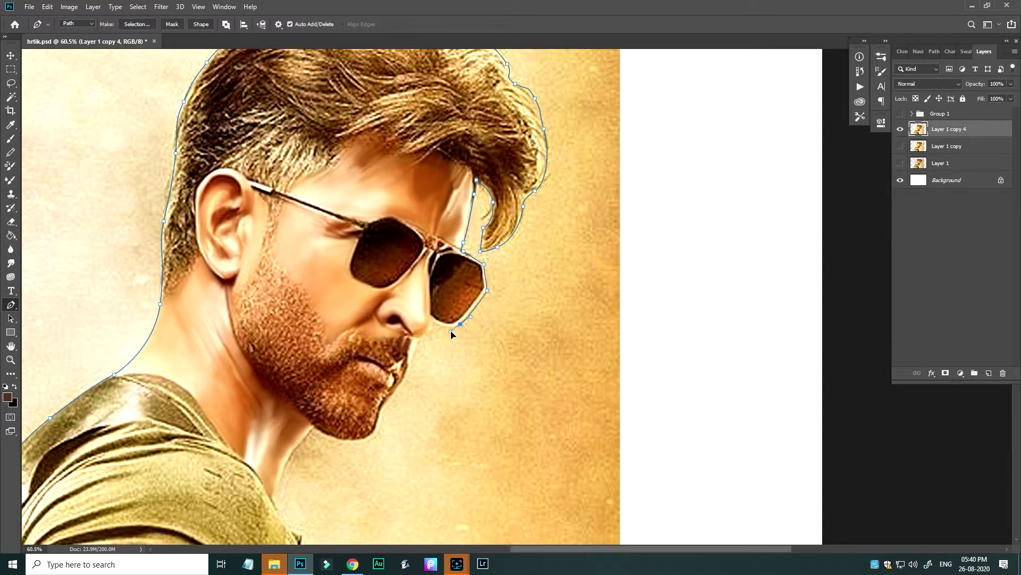
{"action": "scroll", "coordinate": [425, 330], "scroll_direction": "down", "scroll_amount": 3}
{"action": "scroll", "coordinate": [426, 330], "scroll_direction": "left", "scroll_amount": 3}
{"action": "left_click_drag", "start_coordinate": [470, 290], "coordinate": [465, 303]}
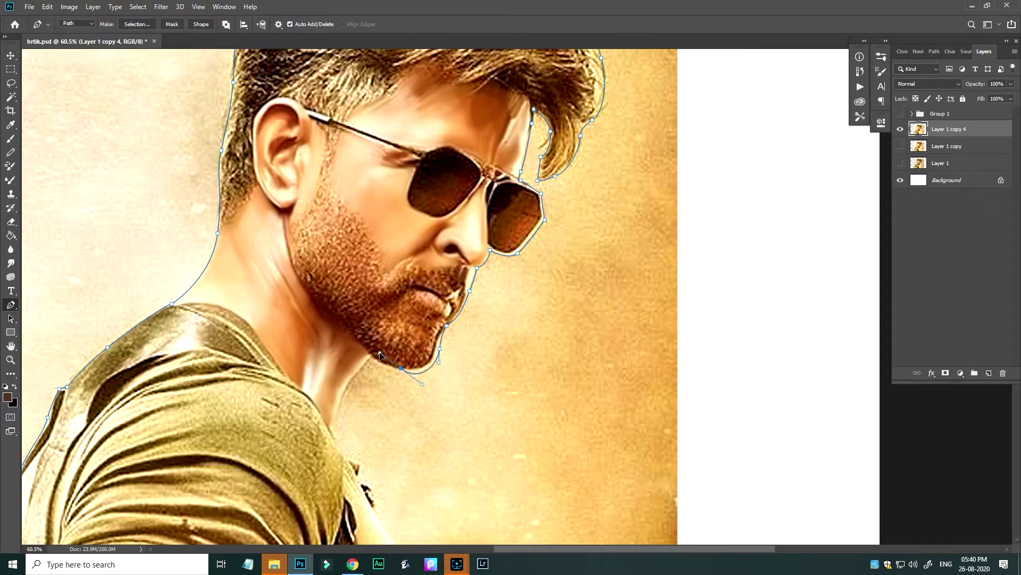
{"action": "scroll", "coordinate": [380, 366], "scroll_direction": "down", "scroll_amount": 4}
Continue the path down the neck and shoulder, close it, and load it as a selection.
{"action": "left_click", "coordinate": [401, 350]}
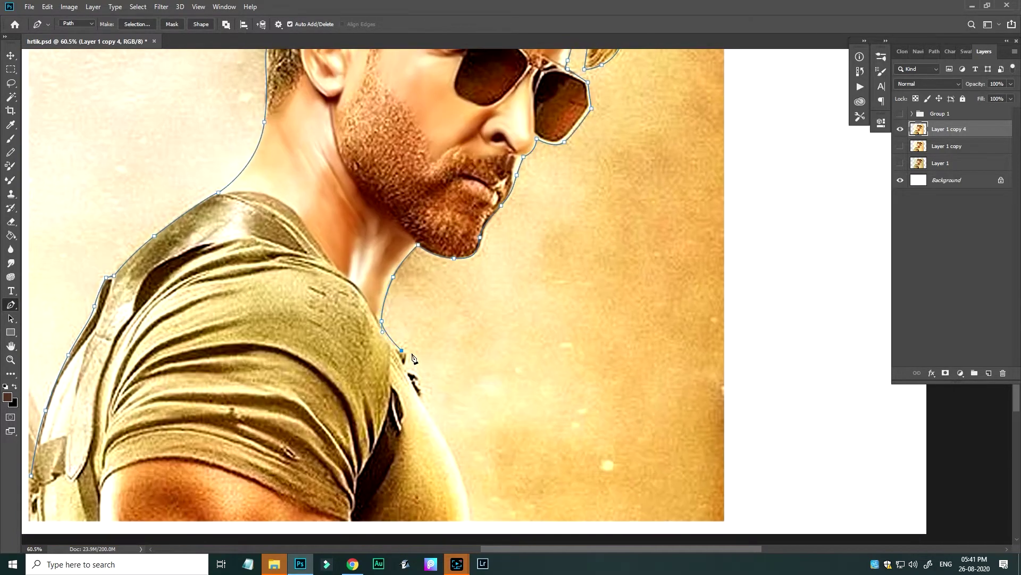
{"action": "left_click", "coordinate": [426, 394]}
{"action": "scroll", "coordinate": [426, 394], "scroll_direction": "down", "scroll_amount": 4}
{"action": "left_click_drag", "start_coordinate": [463, 394], "coordinate": [460, 439]}
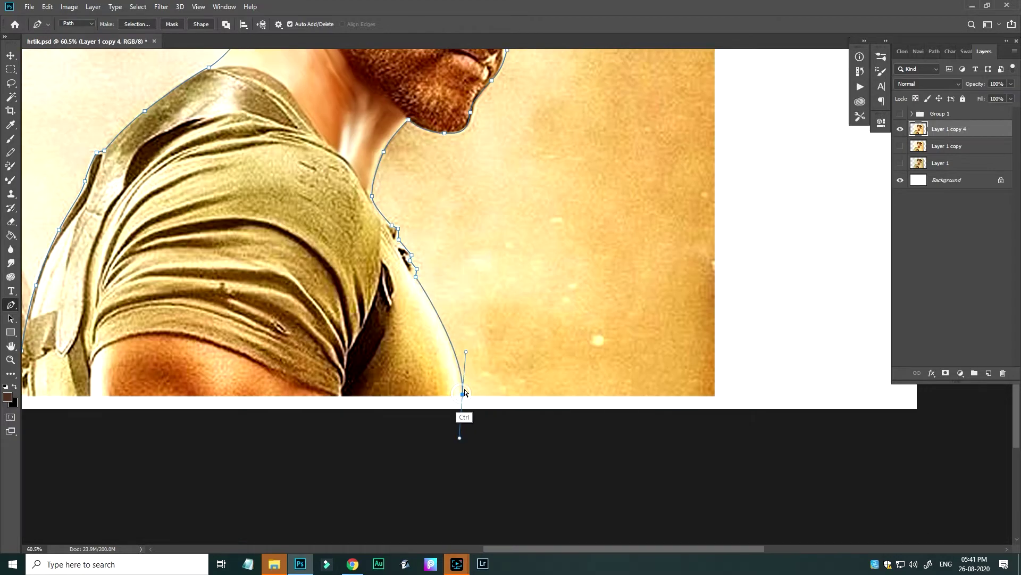
{"action": "scroll", "coordinate": [465, 392], "scroll_direction": "down", "scroll_amount": 1}
{"action": "scroll", "coordinate": [465, 392], "scroll_direction": "left", "scroll_amount": 5}
{"action": "left_click", "coordinate": [154, 320]}
{"action": "scroll", "coordinate": [156, 323], "scroll_direction": "up", "scroll_amount": 3}
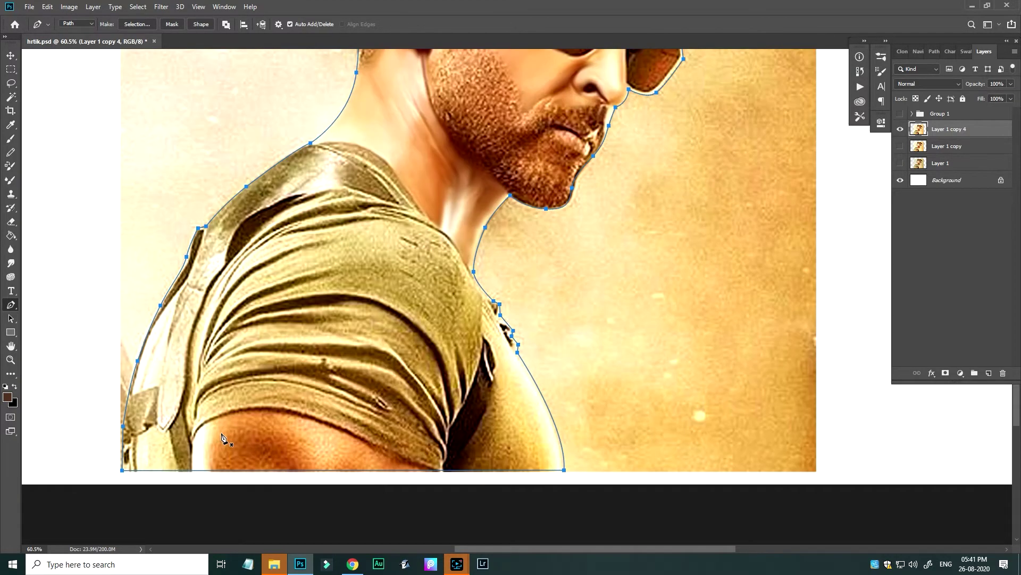
{"action": "key", "text": "ctrl+Return"}
{"action": "scroll", "coordinate": [319, 319], "scroll_direction": "up", "scroll_amount": 5}
{"action": "key", "text": "ctrl+minus"}
{"action": "key", "text": "ctrl+minus"}
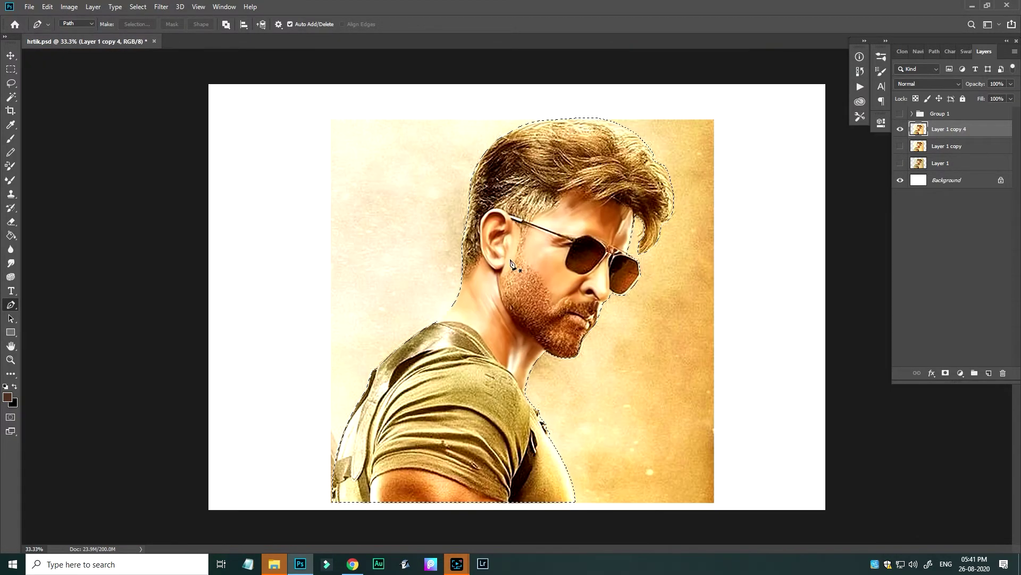
Restore the figure selection and soften its edge.
{"action": "key", "text": "w"}
{"action": "right_click", "coordinate": [351, 298]}
{"action": "key", "text": "ctrl+d"}
{"action": "key", "text": "ctrl+shift+d"}
{"action": "right_click", "coordinate": [476, 357]}
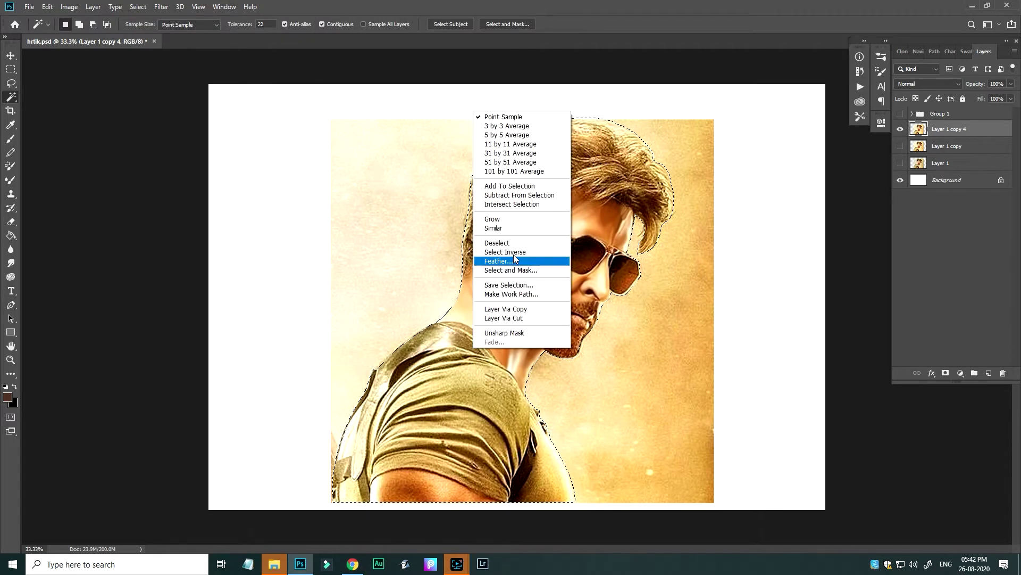
{"action": "key", "text": "Escape"}
{"action": "key", "text": "p"}
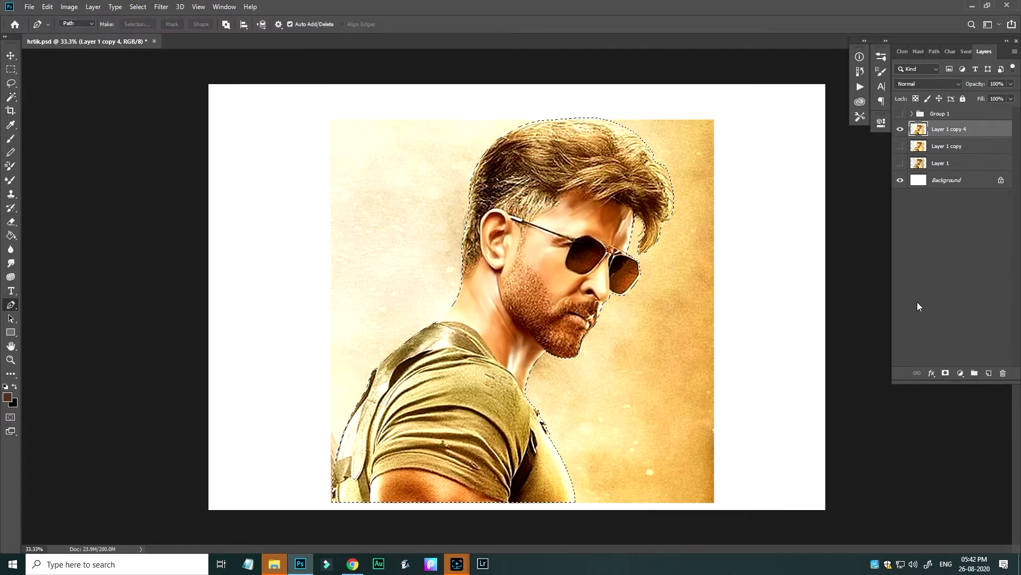
Add a layer mask hiding the background and apply it permanently to the layer.
{"action": "left_click", "coordinate": [946, 373]}
{"action": "right_click", "coordinate": [943, 128]}
{"action": "left_click", "coordinate": [974, 155]}
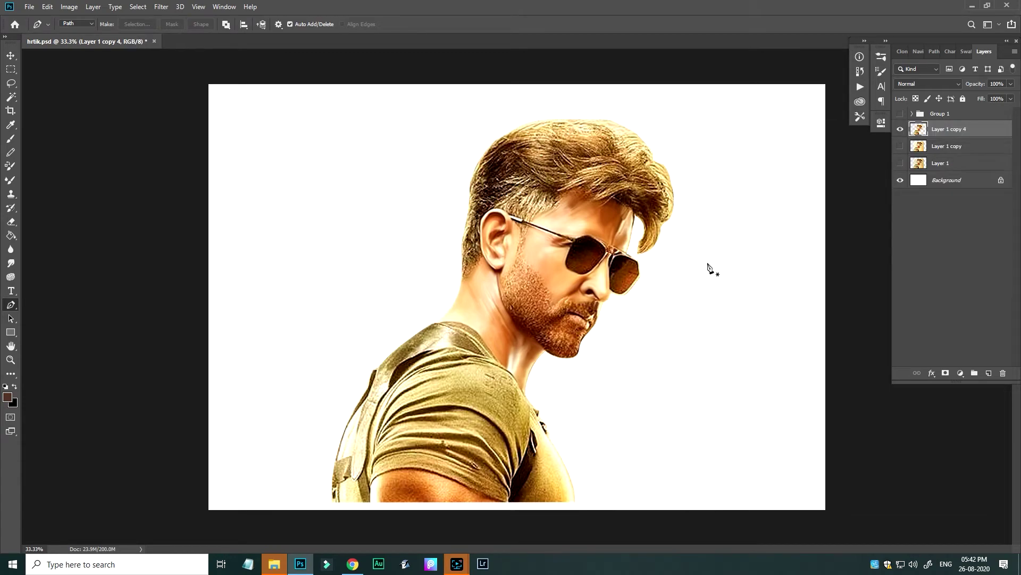
{"action": "key", "text": "z"}
{"action": "mouse_move", "coordinate": [578, 229]}
{"action": "left_mouse_down"}
{"action": "mouse_move", "coordinate": [445, 278]}
{"action": "mouse_move", "coordinate": [35, 221]}
{"action": "left_mouse_up"}
With the Smudge tool, soften the sunglasses lens frame near the bridge.
{"action": "key", "text": "r"}
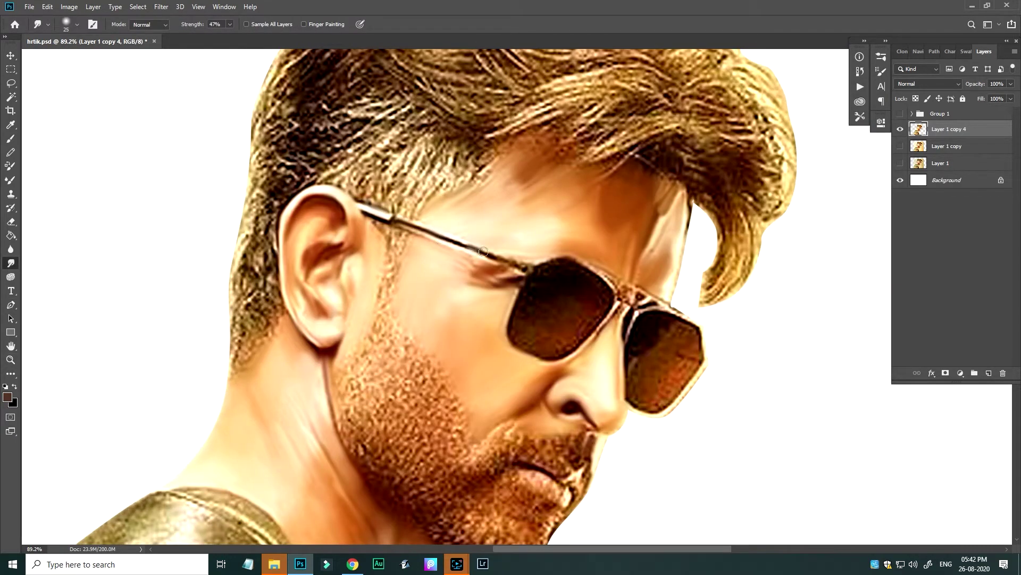
{"action": "left_click_drag", "start_coordinate": [562, 268], "coordinate": [483, 271]}
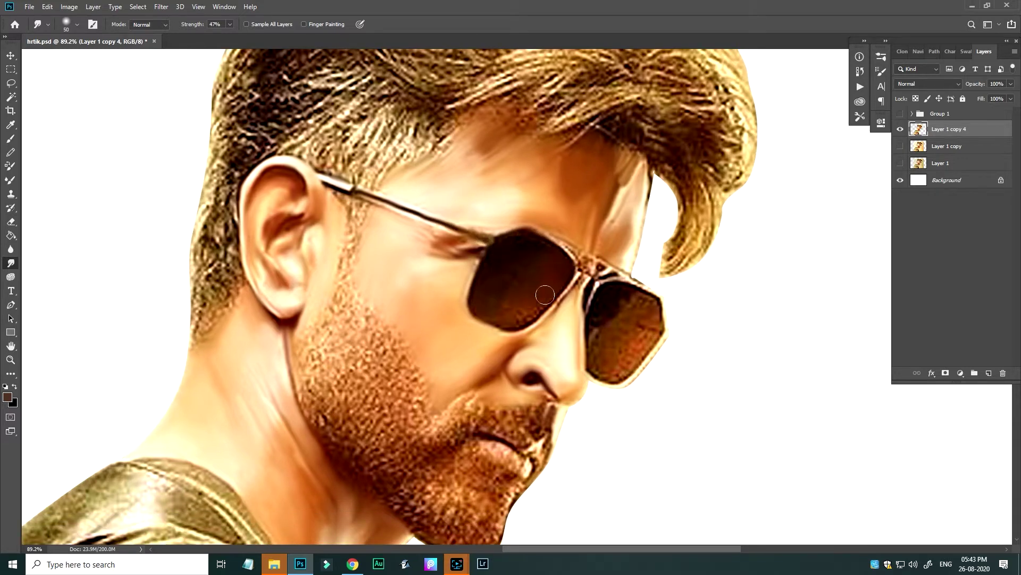
{"action": "scroll", "coordinate": [498, 292], "scroll_direction": "up", "scroll_amount": 3}
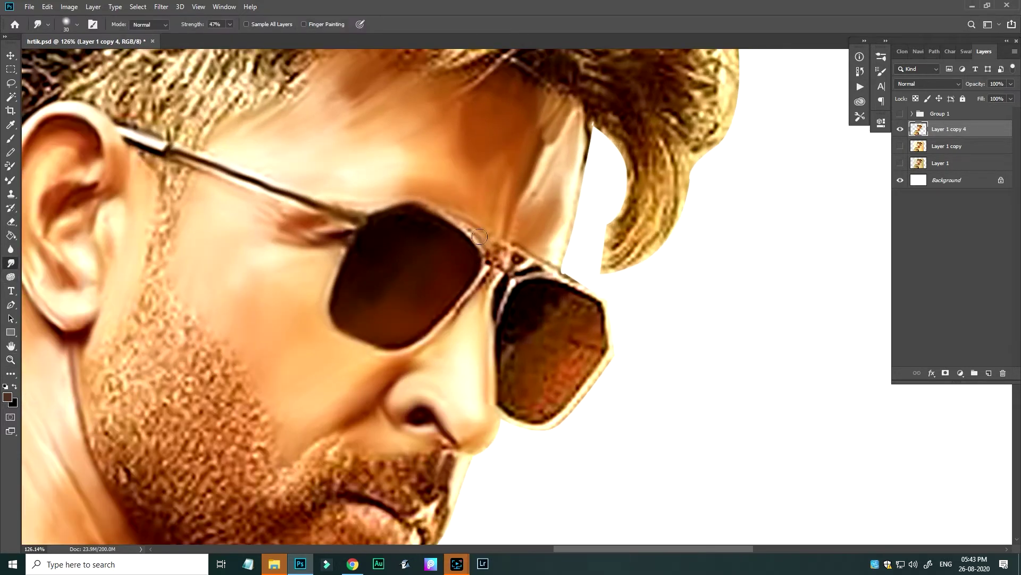
{"action": "left_click_drag", "start_coordinate": [499, 322], "coordinate": [530, 284]}
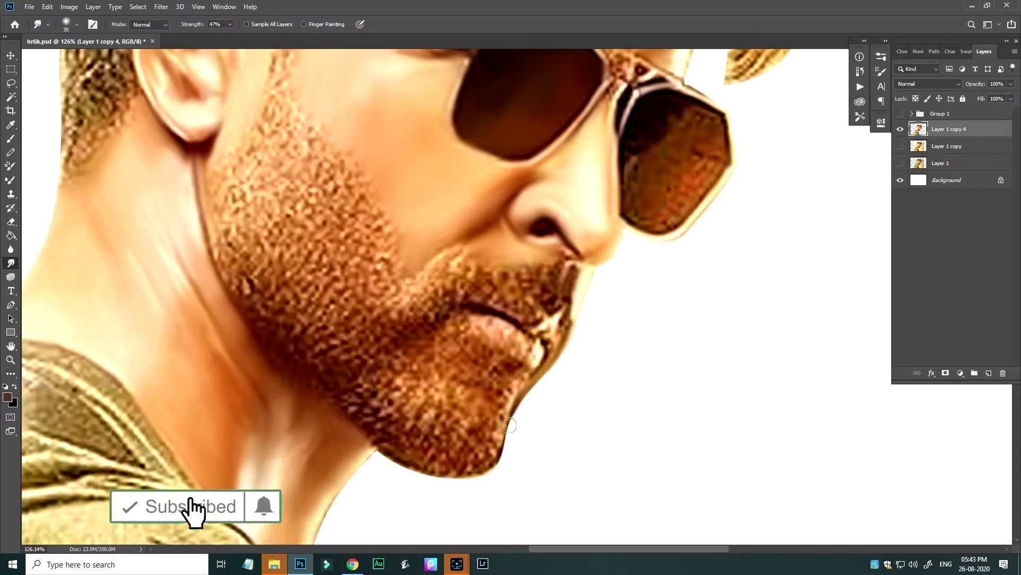
Move across the other lens, ear and neck down to the shirt's shoulder.
{"action": "left_click_drag", "start_coordinate": [521, 359], "coordinate": [564, 391]}
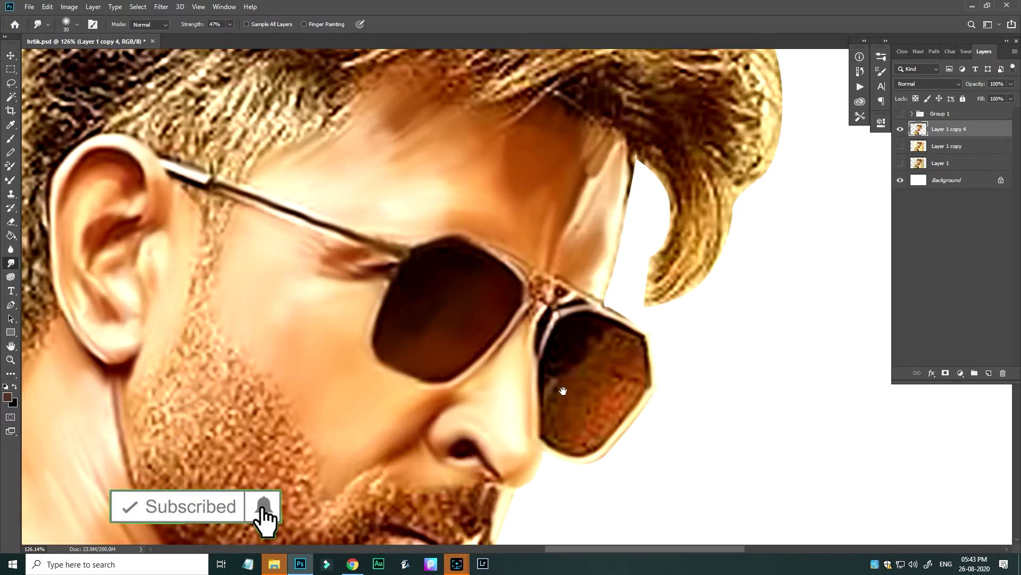
{"action": "scroll", "coordinate": [564, 391], "scroll_direction": "up", "scroll_amount": 1}
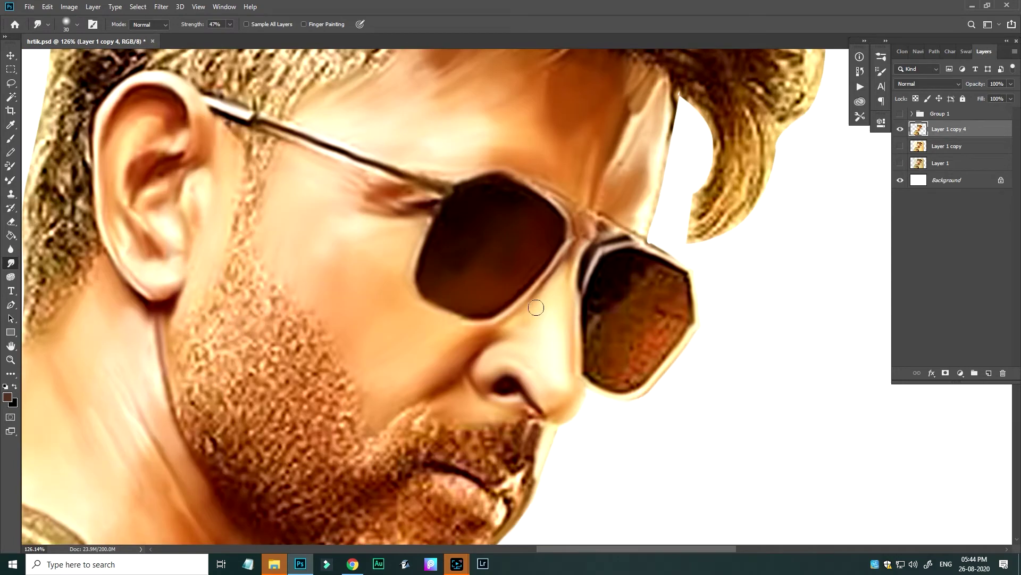
{"action": "scroll", "coordinate": [350, 328], "scroll_direction": "left", "scroll_amount": 10}
{"action": "scroll", "coordinate": [379, 224], "scroll_direction": "down", "scroll_amount": 3}
{"action": "scroll", "coordinate": [379, 224], "scroll_direction": "right", "scroll_amount": 2}
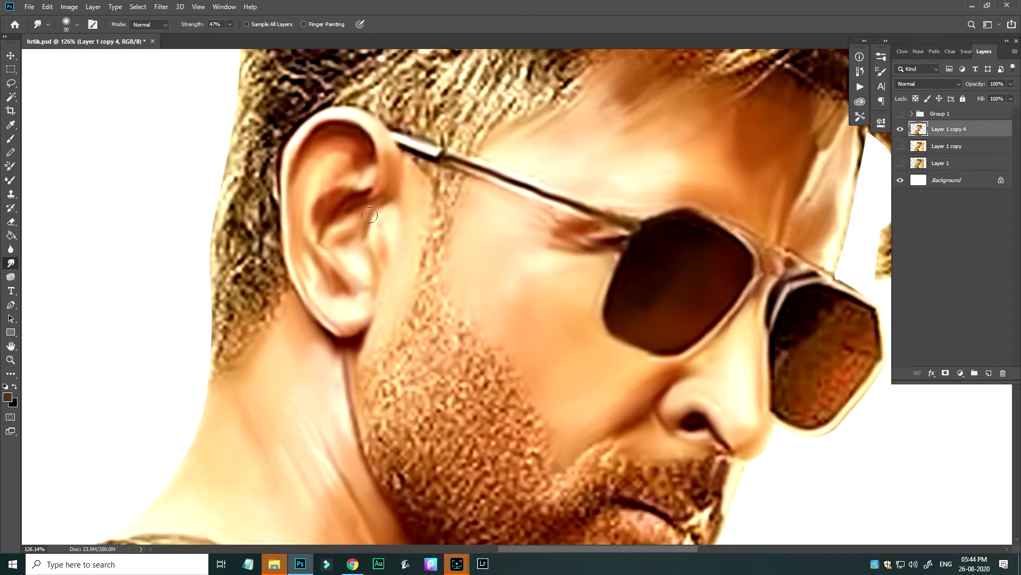
{"action": "scroll", "coordinate": [370, 214], "scroll_direction": "up", "scroll_amount": 5}
{"action": "scroll", "coordinate": [367, 234], "scroll_direction": "left", "scroll_amount": 2}
{"action": "scroll", "coordinate": [370, 263], "scroll_direction": "down", "scroll_amount": 7}
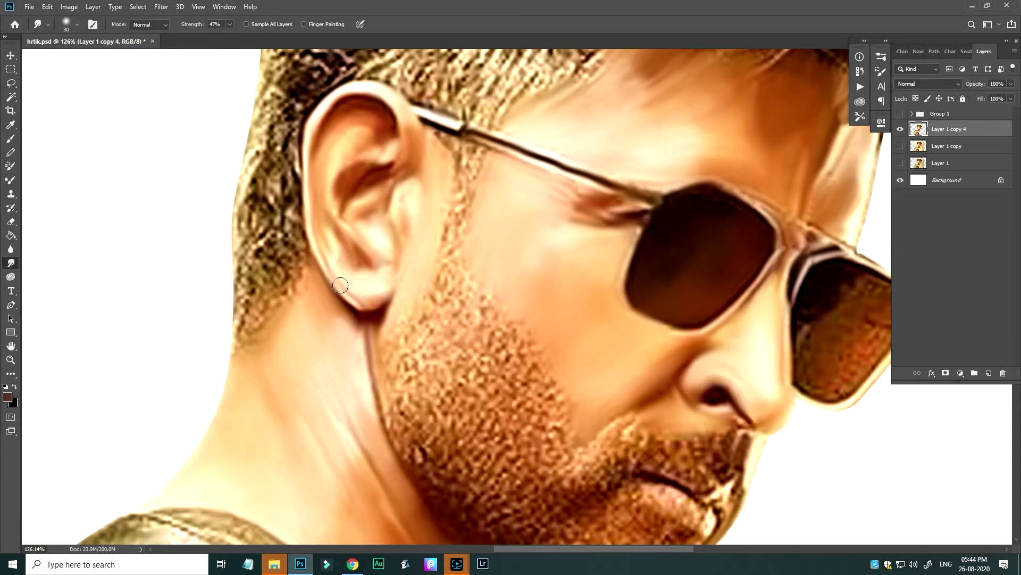
{"action": "scroll", "coordinate": [356, 305], "scroll_direction": "down", "scroll_amount": 7}
{"action": "scroll", "coordinate": [287, 258], "scroll_direction": "down", "scroll_amount": 7}
{"action": "scroll", "coordinate": [327, 273], "scroll_direction": "left", "scroll_amount": 8}
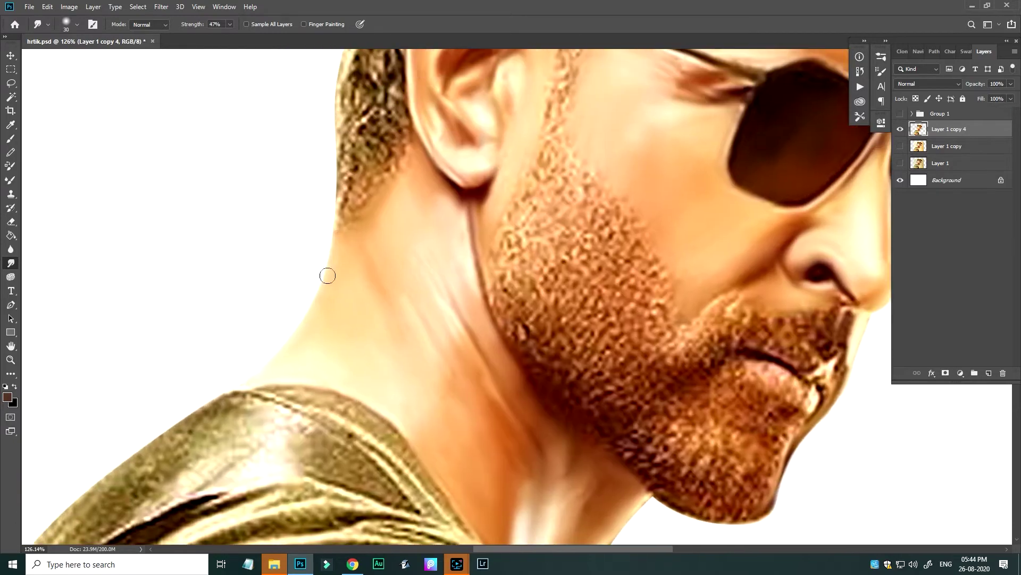
{"action": "scroll", "coordinate": [251, 370], "scroll_direction": "up", "scroll_amount": 10}
{"action": "scroll", "coordinate": [305, 347], "scroll_direction": "right", "scroll_amount": 3}
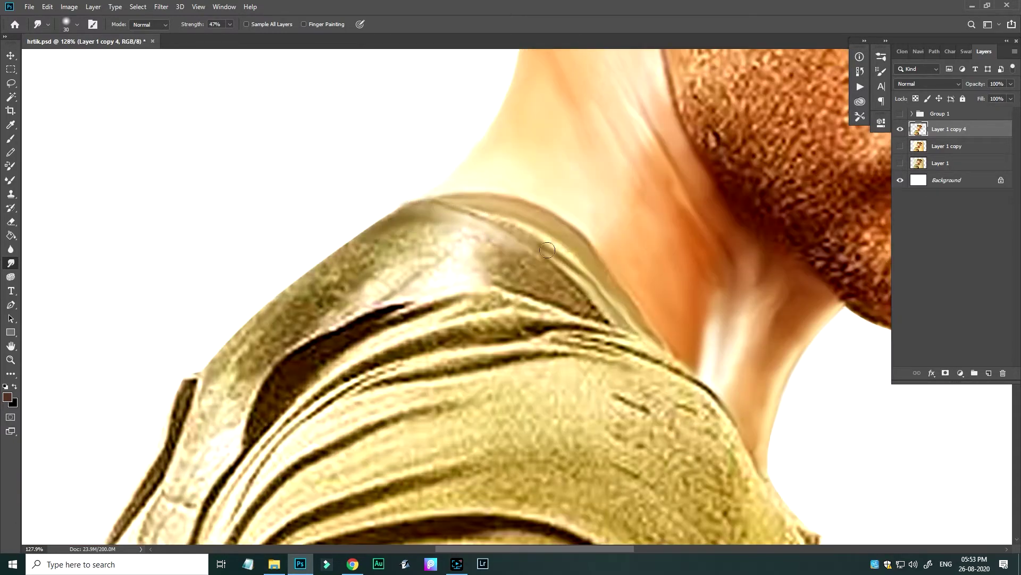
Smudge the collar's light band, wrinkled edges and folds smooth.
{"action": "scroll", "coordinate": [548, 250], "scroll_direction": "left", "scroll_amount": 4}
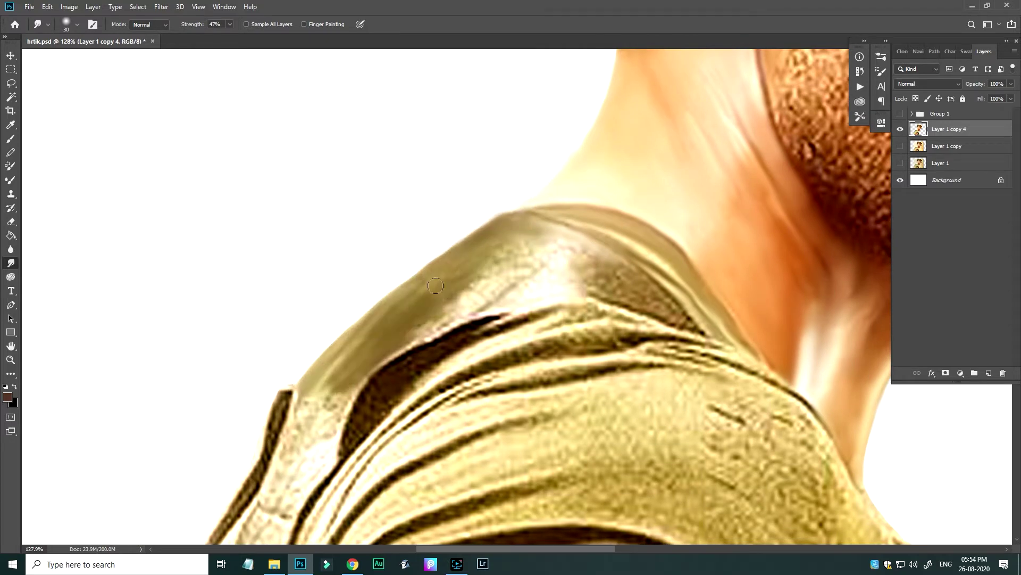
{"action": "left_click_drag", "start_coordinate": [564, 230], "coordinate": [662, 304]}
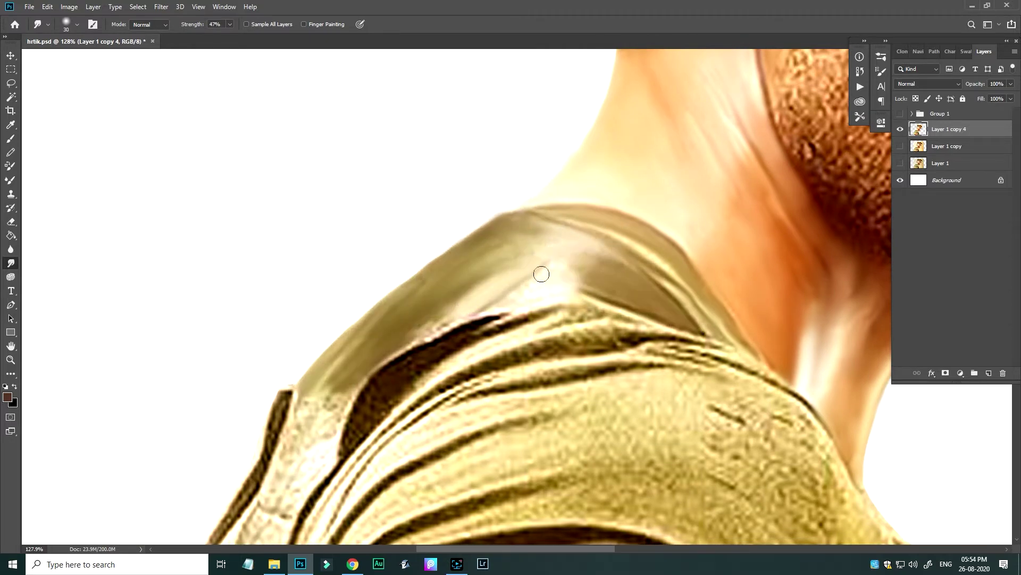
{"action": "scroll", "coordinate": [542, 274], "scroll_direction": "down", "scroll_amount": 2}
{"action": "scroll", "coordinate": [373, 345], "scroll_direction": "down", "scroll_amount": 2}
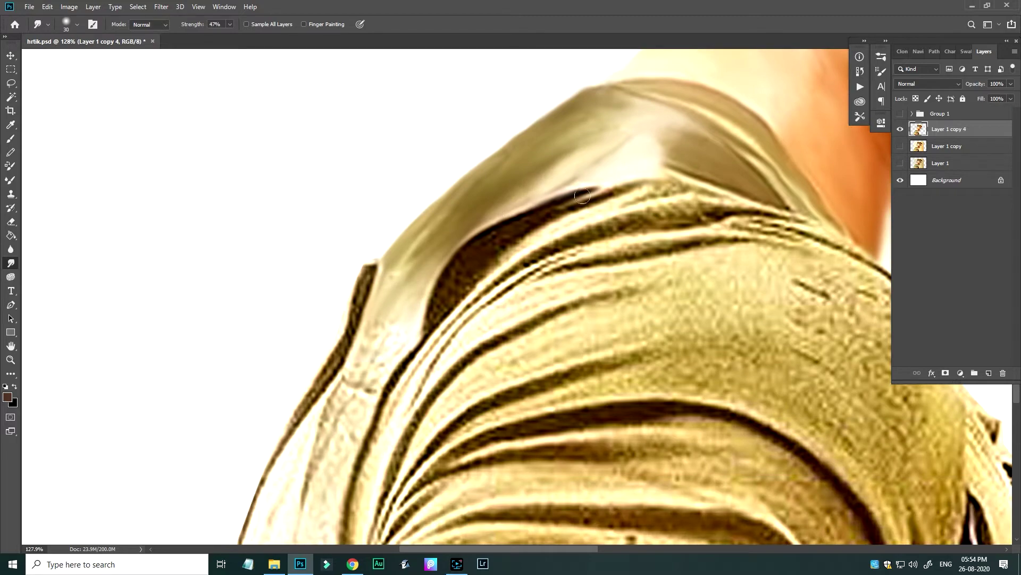
{"action": "left_click_drag", "start_coordinate": [582, 196], "coordinate": [702, 191]}
{"action": "mouse_move", "coordinate": [612, 218]}
{"action": "left_mouse_down"}
{"action": "mouse_move", "coordinate": [716, 228]}
{"action": "mouse_move", "coordinate": [611, 234]}
{"action": "left_mouse_up"}
{"action": "scroll", "coordinate": [638, 228], "scroll_direction": "down", "scroll_amount": 1}
{"action": "left_click_drag", "start_coordinate": [660, 202], "coordinate": [516, 260]}
{"action": "scroll", "coordinate": [678, 152], "scroll_direction": "down", "scroll_amount": 2}
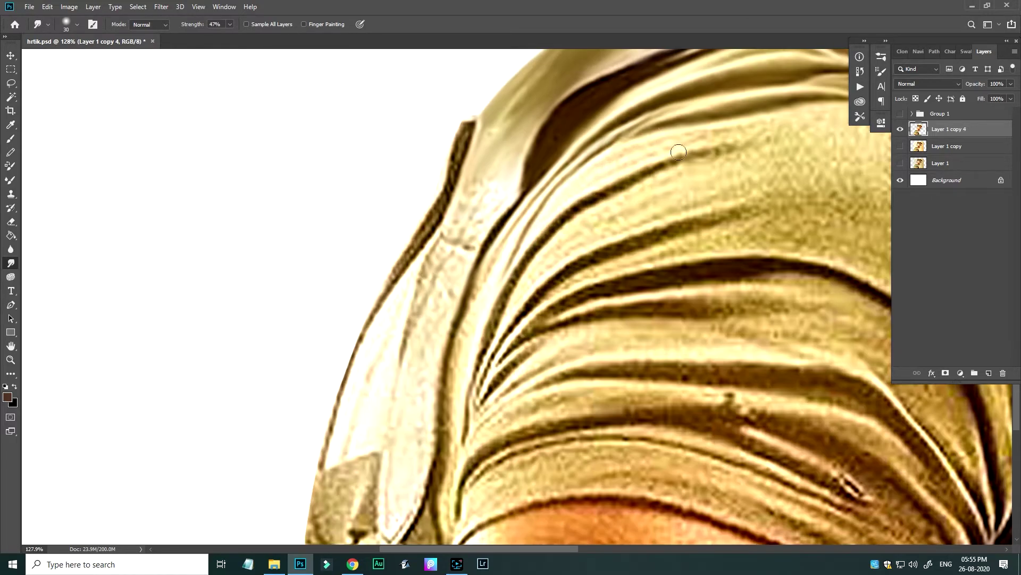
{"action": "left_click_drag", "start_coordinate": [727, 141], "coordinate": [570, 211]}
{"action": "scroll", "coordinate": [638, 213], "scroll_direction": "down", "scroll_amount": 1}
{"action": "mouse_move", "coordinate": [508, 181]}
{"action": "left_mouse_down"}
{"action": "mouse_move", "coordinate": [471, 383]}
{"action": "mouse_move", "coordinate": [463, 526]}
{"action": "left_mouse_up"}
Smudge the shirt folds below the collar and soften the collar's outer edge.
{"action": "left_click_drag", "start_coordinate": [524, 235], "coordinate": [585, 106]}
{"action": "left_click_drag", "start_coordinate": [485, 178], "coordinate": [442, 75]}
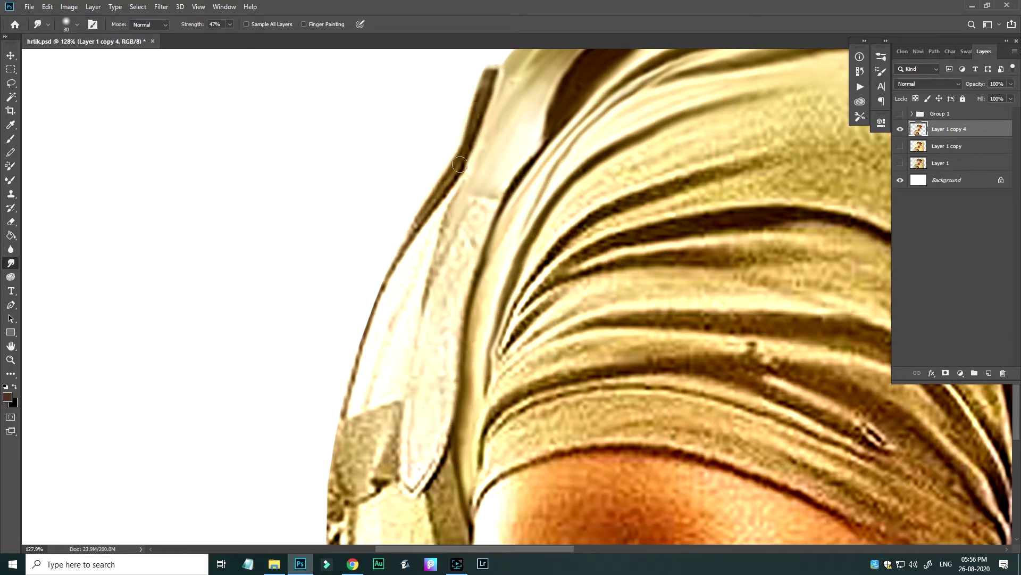
{"action": "scroll", "coordinate": [405, 309], "scroll_direction": "down", "scroll_amount": 2}
{"action": "left_click_drag", "start_coordinate": [385, 311], "coordinate": [442, 128]}
{"action": "scroll", "coordinate": [426, 240], "scroll_direction": "up", "scroll_amount": 2}
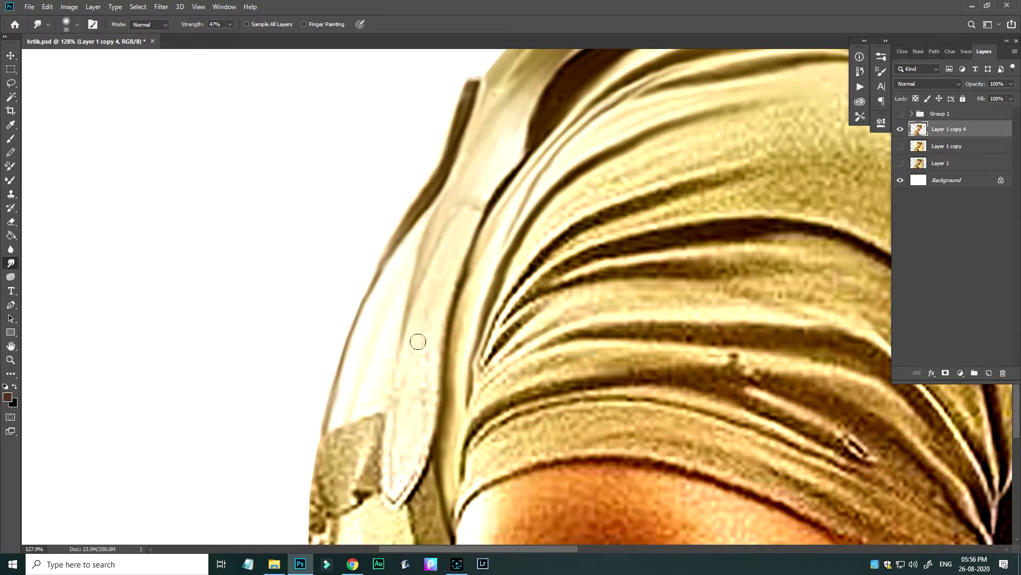
{"action": "scroll", "coordinate": [459, 235], "scroll_direction": "down", "scroll_amount": 4}
{"action": "left_click_drag", "start_coordinate": [429, 292], "coordinate": [362, 314]}
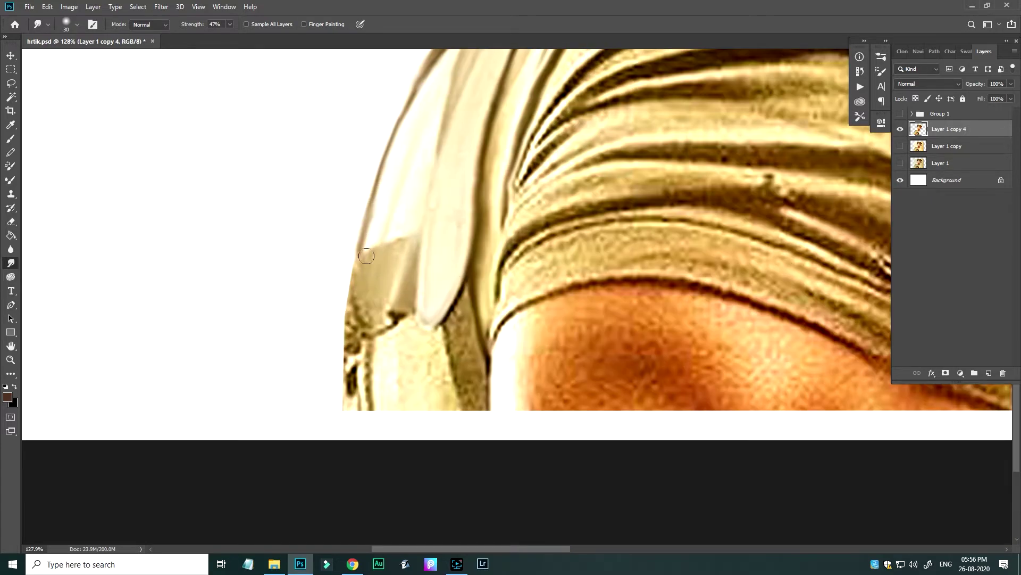
{"action": "scroll", "coordinate": [394, 266], "scroll_direction": "down", "scroll_amount": 2}
Smear the tan shoulder folds and the sleeve's left folds and textured band.
{"action": "left_click_drag", "start_coordinate": [423, 217], "coordinate": [386, 298]}
{"action": "left_click_drag", "start_coordinate": [470, 200], "coordinate": [497, 298]}
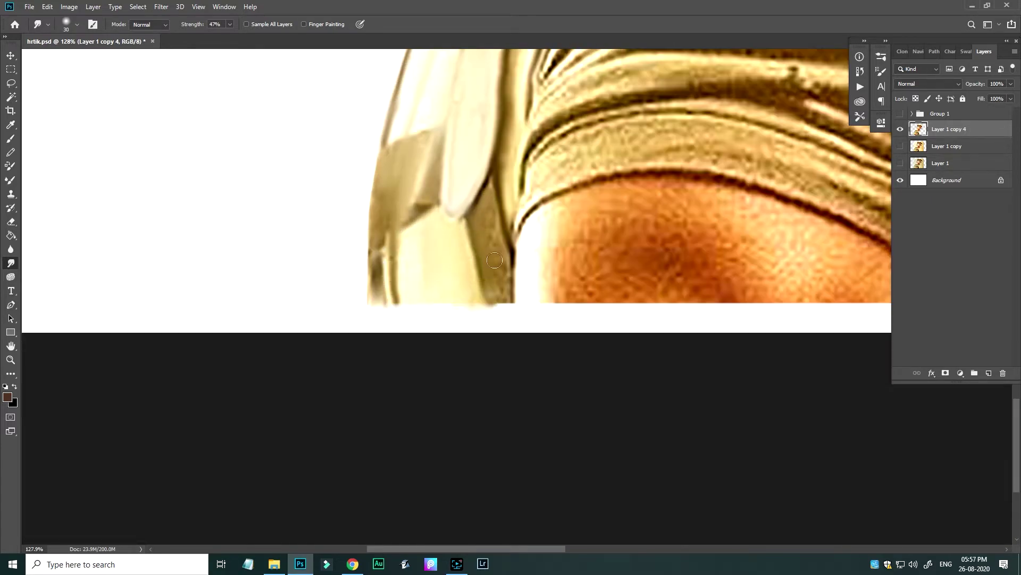
{"action": "scroll", "coordinate": [404, 235], "scroll_direction": "up", "scroll_amount": 5}
{"action": "left_click_drag", "start_coordinate": [458, 202], "coordinate": [362, 319]}
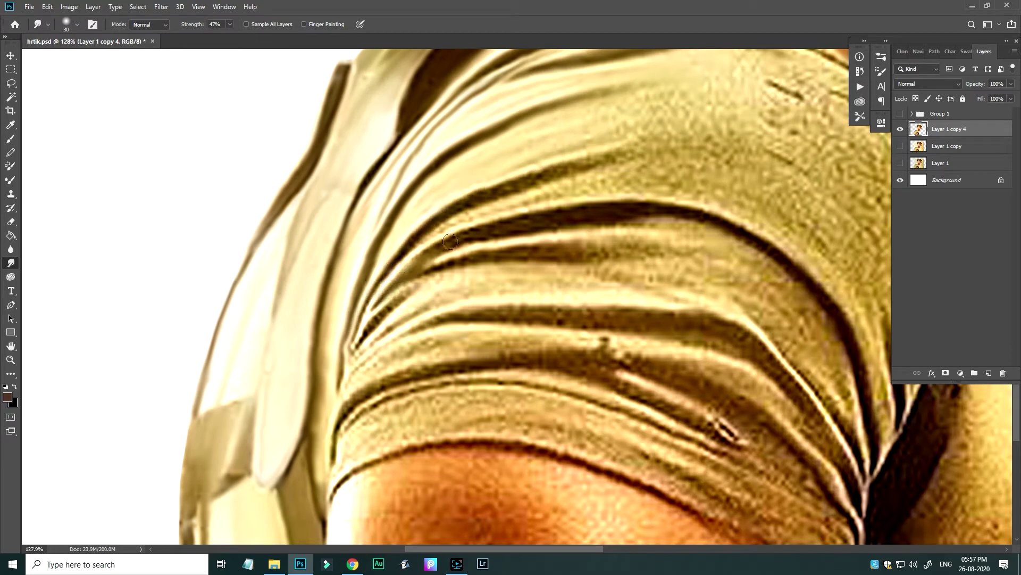
{"action": "scroll", "coordinate": [477, 248], "scroll_direction": "up", "scroll_amount": 3}
{"action": "mouse_move", "coordinate": [477, 248]}
{"action": "left_mouse_down"}
{"action": "mouse_move", "coordinate": [604, 167]}
{"action": "mouse_move", "coordinate": [777, 159]}
{"action": "mouse_move", "coordinate": [661, 189]}
{"action": "mouse_move", "coordinate": [771, 188]}
{"action": "mouse_move", "coordinate": [830, 304]}
{"action": "mouse_move", "coordinate": [604, 234]}
{"action": "mouse_move", "coordinate": [601, 372]}
{"action": "left_mouse_up"}
Smooth the sleeve's right side, folds and hem, and the arm skin below.
{"action": "mouse_move", "coordinate": [600, 231]}
{"action": "left_mouse_down"}
{"action": "mouse_move", "coordinate": [751, 288]}
{"action": "mouse_move", "coordinate": [582, 216]}
{"action": "mouse_move", "coordinate": [473, 228]}
{"action": "mouse_move", "coordinate": [347, 269]}
{"action": "mouse_move", "coordinate": [396, 286]}
{"action": "mouse_move", "coordinate": [287, 233]}
{"action": "mouse_move", "coordinate": [160, 266]}
{"action": "mouse_move", "coordinate": [575, 301]}
{"action": "mouse_move", "coordinate": [562, 347]}
{"action": "mouse_move", "coordinate": [633, 354]}
{"action": "mouse_move", "coordinate": [599, 330]}
{"action": "mouse_move", "coordinate": [611, 280]}
{"action": "left_mouse_up"}
{"action": "mouse_move", "coordinate": [585, 325]}
{"action": "left_mouse_down"}
{"action": "mouse_move", "coordinate": [443, 305]}
{"action": "mouse_move", "coordinate": [408, 283]}
{"action": "mouse_move", "coordinate": [490, 292]}
{"action": "mouse_move", "coordinate": [600, 428]}
{"action": "mouse_move", "coordinate": [425, 314]}
{"action": "mouse_move", "coordinate": [160, 361]}
{"action": "mouse_move", "coordinate": [319, 314]}
{"action": "mouse_move", "coordinate": [599, 445]}
{"action": "mouse_move", "coordinate": [495, 371]}
{"action": "left_mouse_up"}
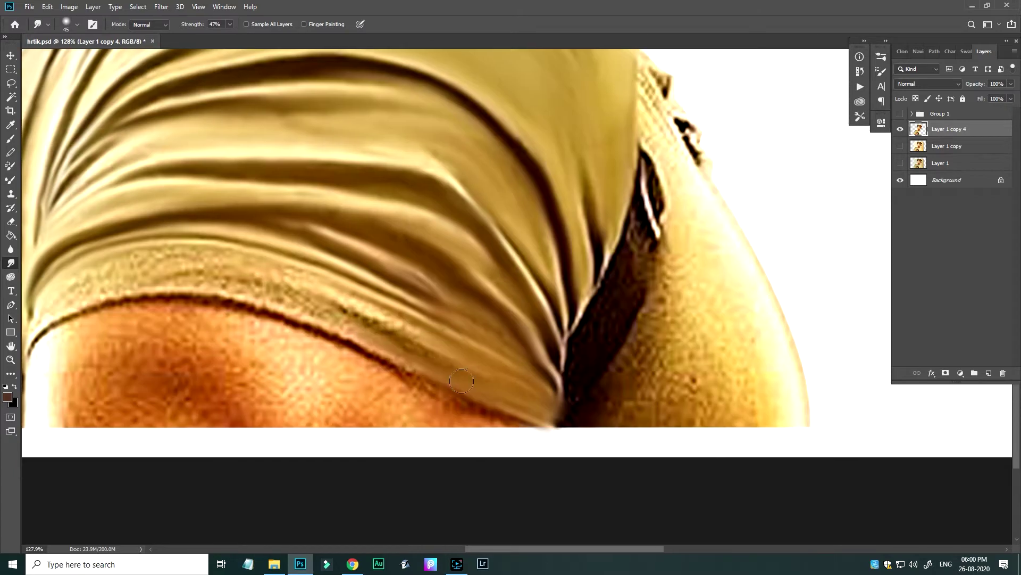
{"action": "mouse_move", "coordinate": [404, 340]}
{"action": "left_mouse_down"}
{"action": "mouse_move", "coordinate": [250, 258]}
{"action": "mouse_move", "coordinate": [63, 294]}
{"action": "mouse_move", "coordinate": [167, 278]}
{"action": "mouse_move", "coordinate": [351, 338]}
{"action": "left_mouse_up"}
{"action": "left_click_drag", "start_coordinate": [498, 415], "coordinate": [649, 384]}
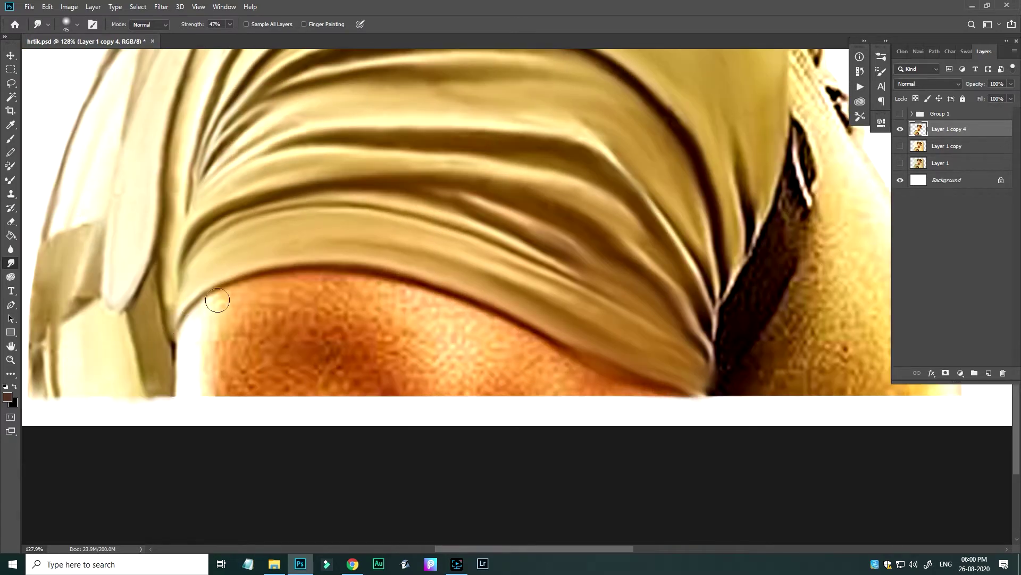
{"action": "mouse_move", "coordinate": [217, 301]}
{"action": "left_mouse_down"}
{"action": "mouse_move", "coordinate": [247, 313]}
{"action": "mouse_move", "coordinate": [412, 295]}
{"action": "mouse_move", "coordinate": [267, 392]}
{"action": "mouse_move", "coordinate": [189, 356]}
{"action": "mouse_move", "coordinate": [372, 293]}
{"action": "mouse_move", "coordinate": [265, 373]}
{"action": "mouse_move", "coordinate": [308, 296]}
{"action": "mouse_move", "coordinate": [417, 371]}
{"action": "mouse_move", "coordinate": [443, 320]}
{"action": "mouse_move", "coordinate": [653, 403]}
{"action": "left_mouse_up"}
Load the portrait layer's outline as a selection and smooth the dark crease between the folds.
{"action": "left_click", "coordinate": [921, 137], "text": "ctrl"}
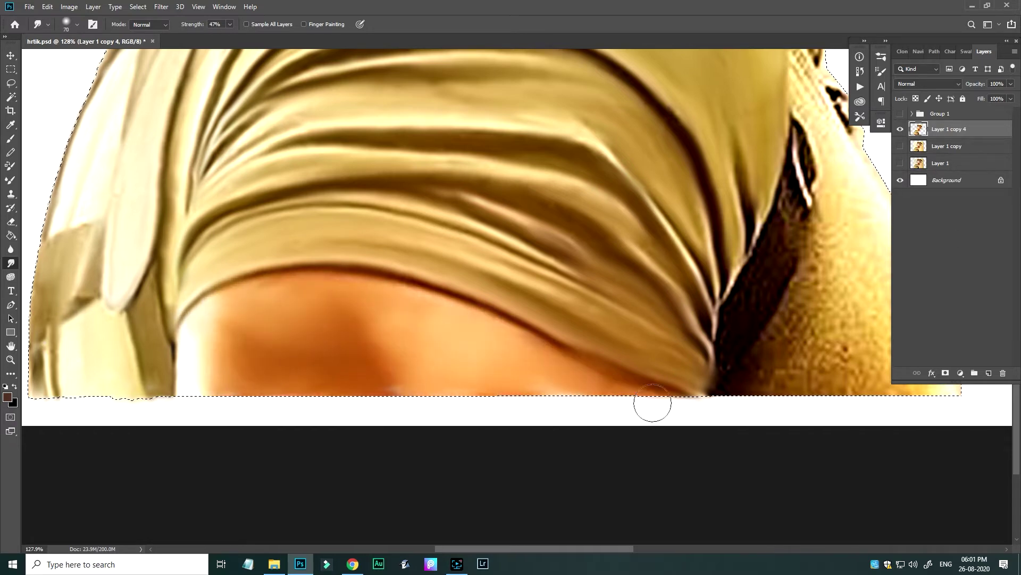
{"action": "scroll", "coordinate": [652, 403], "scroll_direction": "right", "scroll_amount": 5}
{"action": "scroll", "coordinate": [338, 222], "scroll_direction": "down", "scroll_amount": 1}
{"action": "mouse_move", "coordinate": [383, 221]}
{"action": "left_mouse_down"}
{"action": "mouse_move", "coordinate": [413, 232]}
{"action": "mouse_move", "coordinate": [399, 342]}
{"action": "mouse_move", "coordinate": [463, 342]}
{"action": "mouse_move", "coordinate": [484, 132]}
{"action": "mouse_move", "coordinate": [548, 340]}
{"action": "left_mouse_up"}
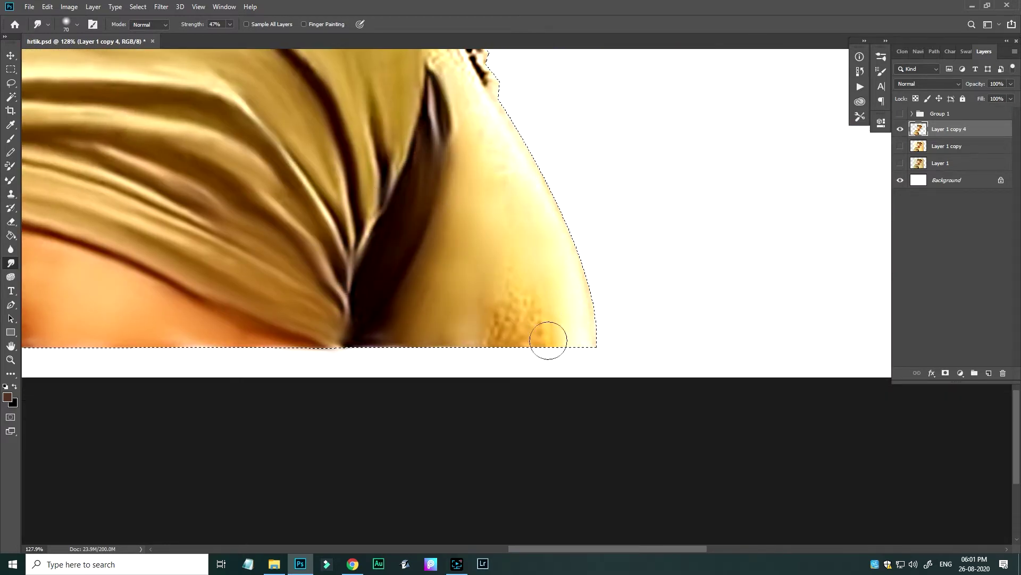
Smudge the jagged shoulder edge smooth inside the selection, then zoom out to view the image.
{"action": "scroll", "coordinate": [549, 341], "scroll_direction": "up", "scroll_amount": 1}
{"action": "scroll", "coordinate": [524, 296], "scroll_direction": "up", "scroll_amount": 1}
{"action": "scroll", "coordinate": [513, 381], "scroll_direction": "up", "scroll_amount": 2}
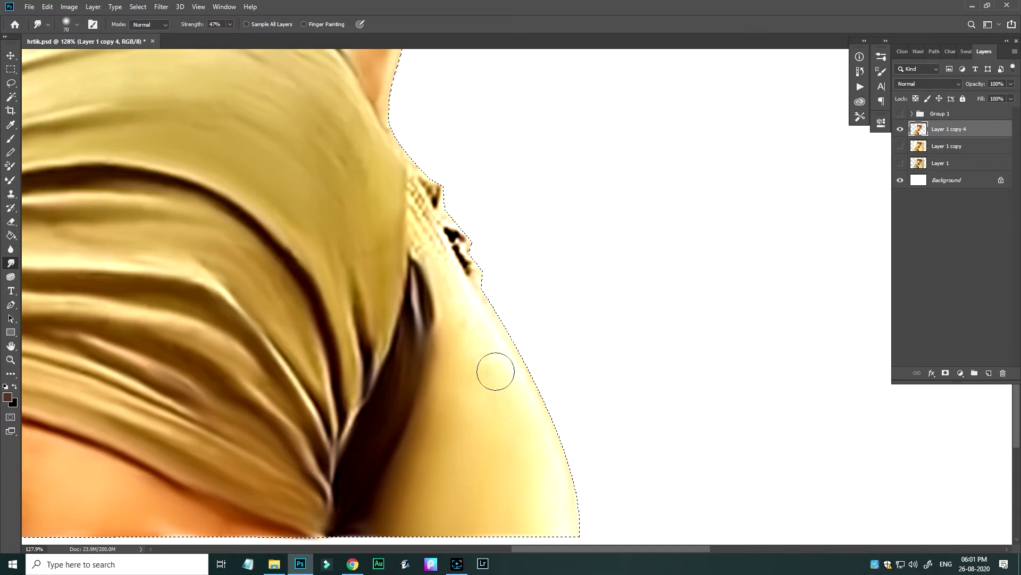
{"action": "left_click_drag", "start_coordinate": [496, 371], "coordinate": [433, 221]}
{"action": "scroll", "coordinate": [434, 221], "scroll_direction": "up", "scroll_amount": 2}
{"action": "scroll", "coordinate": [440, 303], "scroll_direction": "down", "scroll_amount": 1}
{"action": "scroll", "coordinate": [440, 303], "scroll_direction": "left", "scroll_amount": 1}
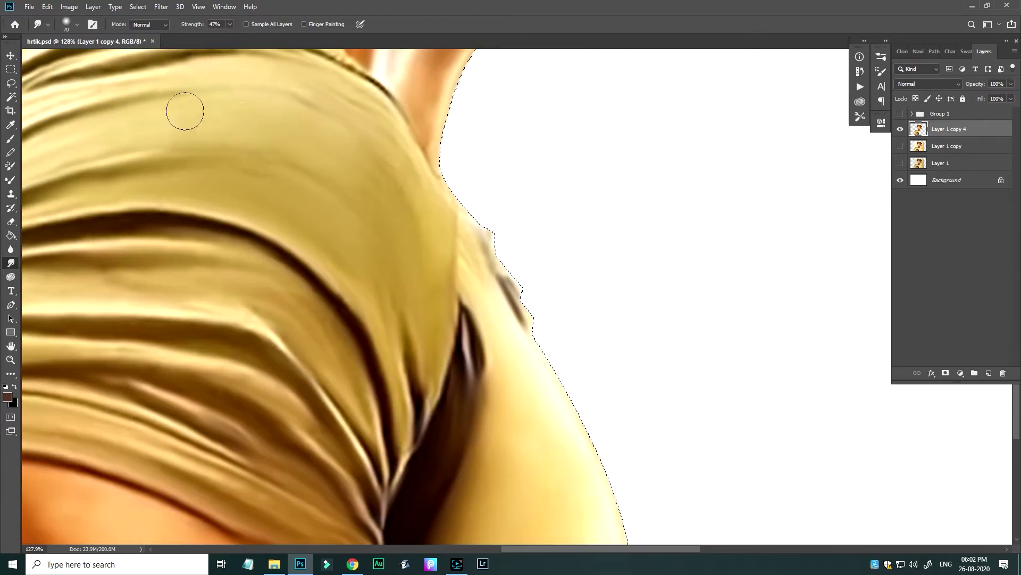
{"action": "key", "text": "ctrl+minus"}
{"action": "key", "text": "ctrl+minus"}
{"action": "key", "text": "ctrl+minus"}
{"action": "key", "text": "ctrl+minus"}
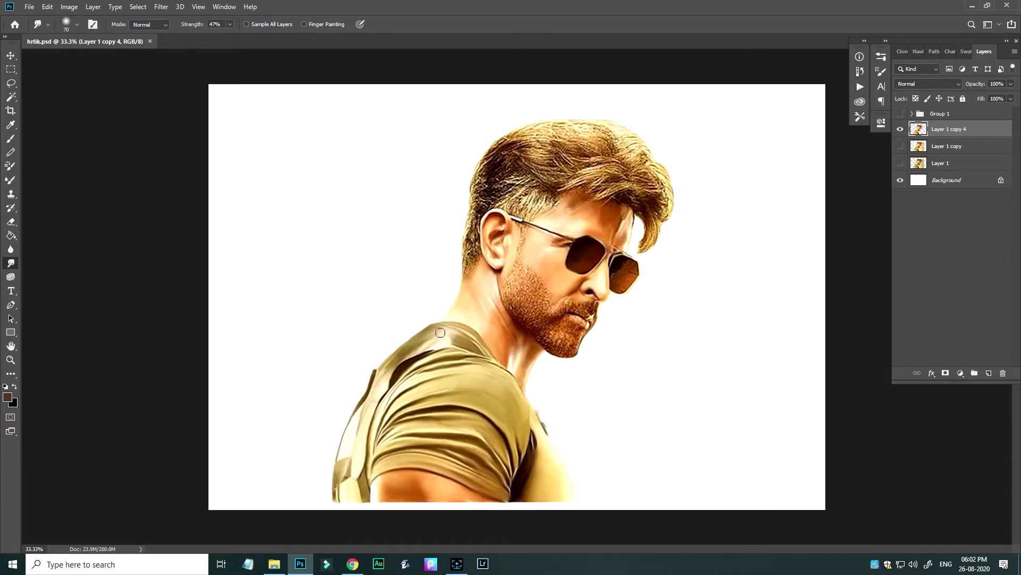
{"action": "scroll", "coordinate": [611, 224], "scroll_direction": "up", "scroll_amount": 3}
{"action": "scroll", "coordinate": [595, 250], "scroll_direction": "up", "scroll_amount": 3}
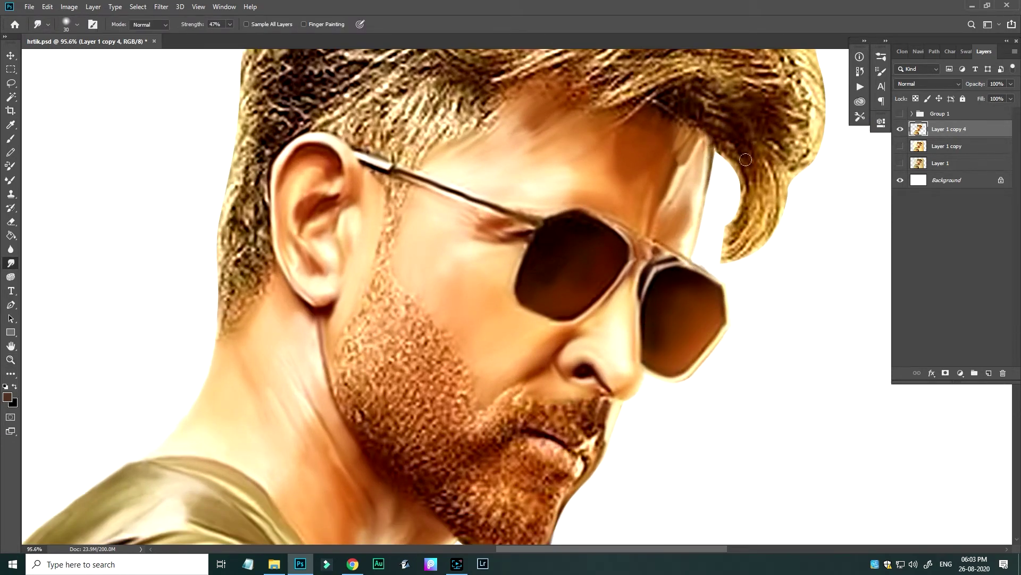
Switch to a different smudge brush and blend the beard's upper and left edges into cheek and jaw.
{"action": "left_click_drag", "start_coordinate": [745, 160], "coordinate": [814, 122]}
{"action": "right_click", "coordinate": [283, 176]}
{"action": "scroll", "coordinate": [490, 312], "scroll_direction": "down", "scroll_amount": 3}
{"action": "double_click", "coordinate": [490, 312]}
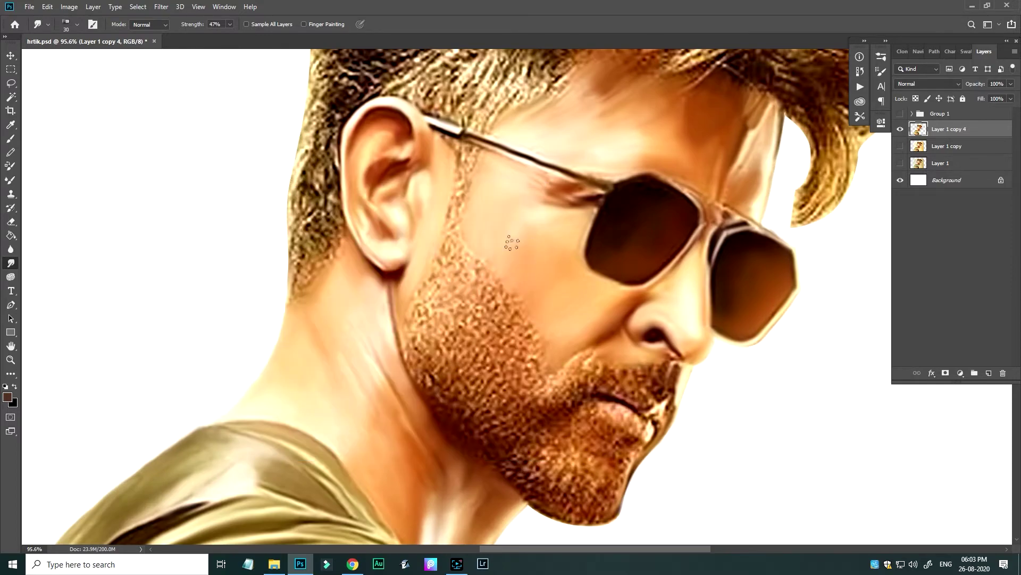
{"action": "scroll", "coordinate": [512, 243], "scroll_direction": "up", "scroll_amount": 2}
{"action": "left_click_drag", "start_coordinate": [464, 241], "coordinate": [459, 315]}
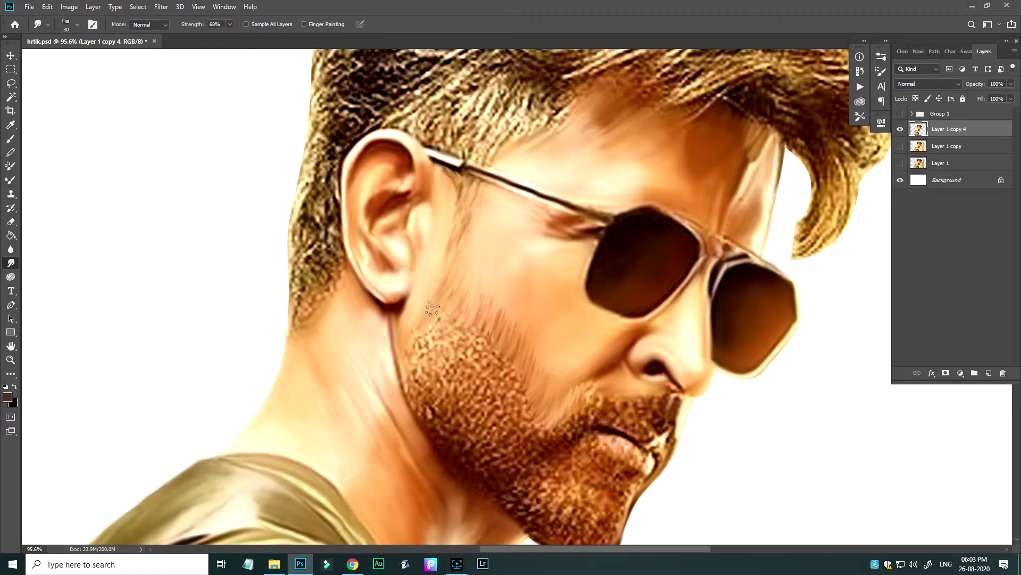
{"action": "mouse_move", "coordinate": [421, 364]}
{"action": "left_mouse_down"}
{"action": "mouse_move", "coordinate": [428, 394]}
{"action": "mouse_move", "coordinate": [453, 320]}
{"action": "mouse_move", "coordinate": [494, 374]}
{"action": "left_mouse_up"}
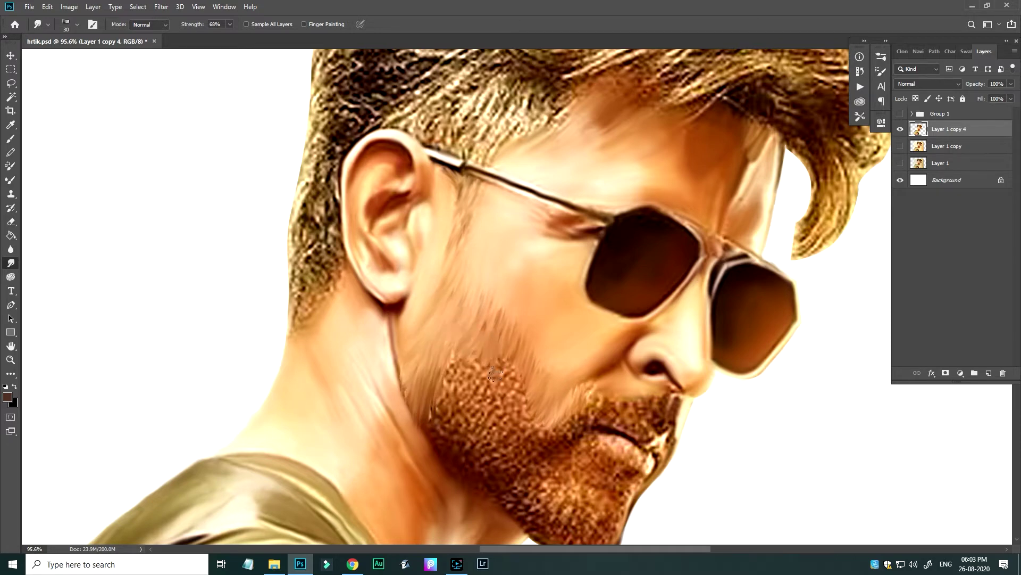
{"action": "left_click_drag", "start_coordinate": [457, 416], "coordinate": [536, 421]}
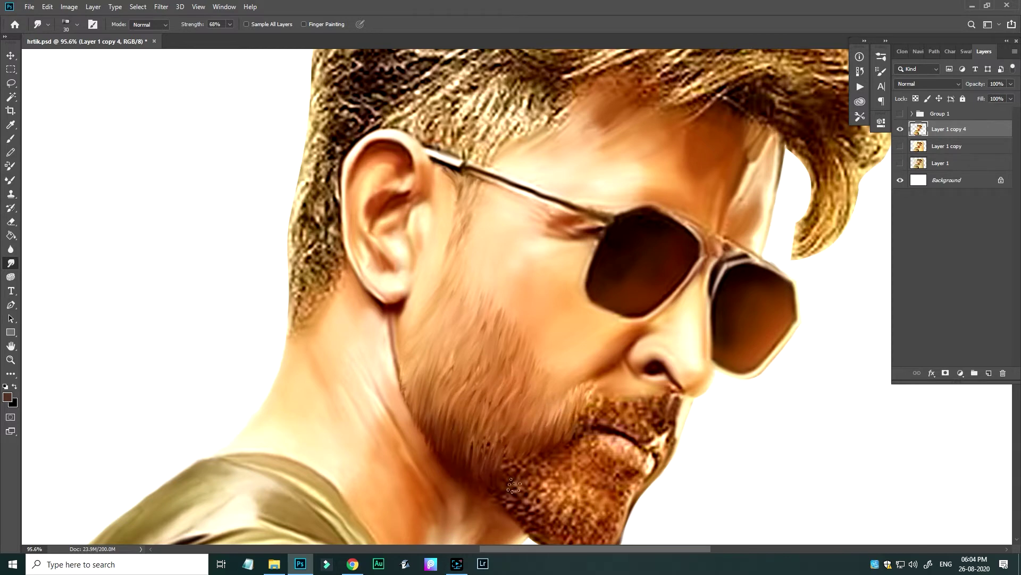
{"action": "mouse_move", "coordinate": [514, 485]}
{"action": "left_mouse_down"}
{"action": "mouse_move", "coordinate": [490, 426]}
{"action": "mouse_move", "coordinate": [415, 378]}
{"action": "left_mouse_up"}
Hide the white Background layer and streak the chin beard and the hair behind the ear.
{"action": "left_click", "coordinate": [900, 180]}
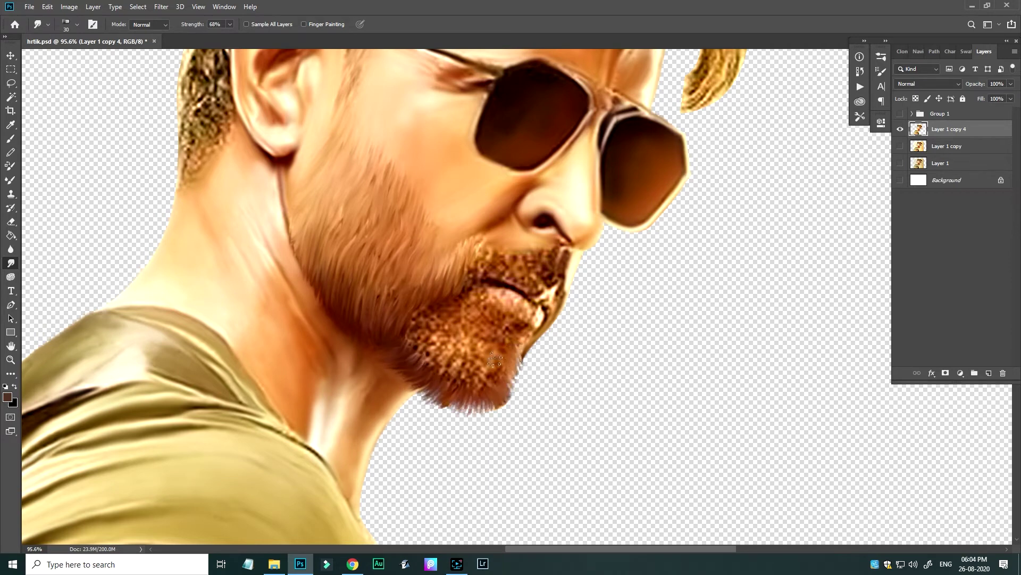
{"action": "left_click_drag", "start_coordinate": [446, 304], "coordinate": [433, 326]}
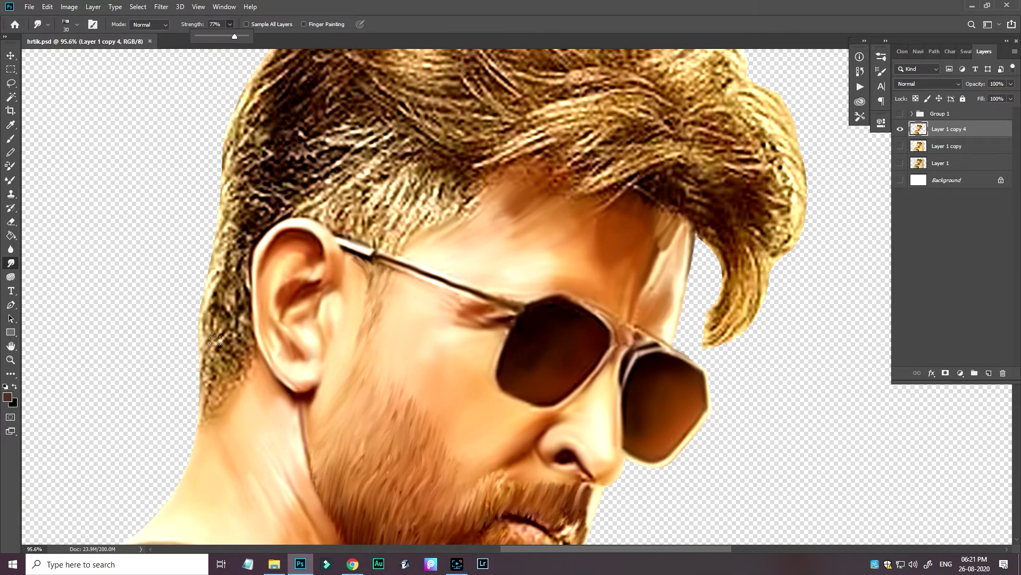
{"action": "left_click_drag", "start_coordinate": [213, 340], "coordinate": [222, 382]}
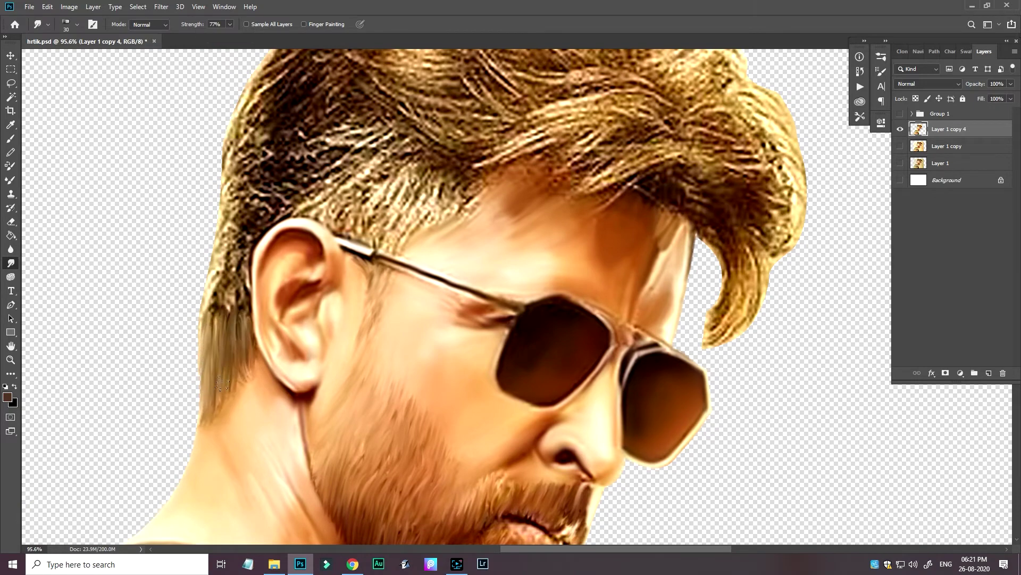
Sweep the upper-left hair, hair above the ear and front hair patch into smooth strands, undoing one stroke.
{"action": "scroll", "coordinate": [239, 328], "scroll_direction": "up", "scroll_amount": 3}
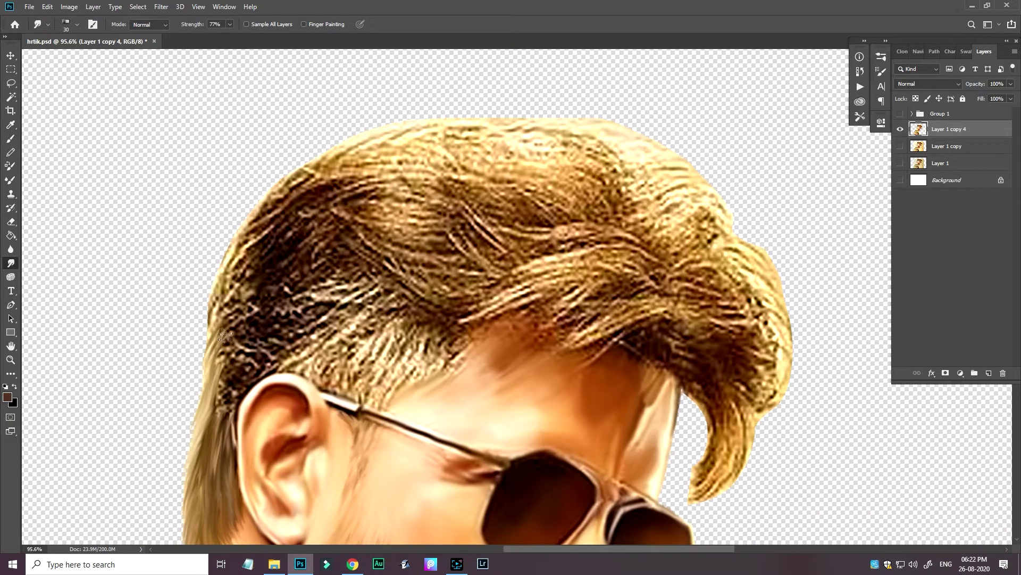
{"action": "mouse_move", "coordinate": [225, 335]}
{"action": "left_mouse_down"}
{"action": "mouse_move", "coordinate": [240, 229]}
{"action": "mouse_move", "coordinate": [314, 170]}
{"action": "mouse_move", "coordinate": [266, 223]}
{"action": "mouse_move", "coordinate": [233, 307]}
{"action": "mouse_move", "coordinate": [277, 303]}
{"action": "mouse_move", "coordinate": [224, 394]}
{"action": "mouse_move", "coordinate": [233, 469]}
{"action": "mouse_move", "coordinate": [298, 351]}
{"action": "mouse_move", "coordinate": [314, 266]}
{"action": "mouse_move", "coordinate": [290, 220]}
{"action": "mouse_move", "coordinate": [420, 218]}
{"action": "mouse_move", "coordinate": [441, 191]}
{"action": "mouse_move", "coordinate": [340, 160]}
{"action": "mouse_move", "coordinate": [383, 139]}
{"action": "mouse_move", "coordinate": [484, 154]}
{"action": "mouse_move", "coordinate": [553, 181]}
{"action": "mouse_move", "coordinate": [426, 128]}
{"action": "mouse_move", "coordinate": [601, 155]}
{"action": "mouse_move", "coordinate": [628, 184]}
{"action": "mouse_move", "coordinate": [510, 223]}
{"action": "mouse_move", "coordinate": [442, 181]}
{"action": "mouse_move", "coordinate": [508, 216]}
{"action": "mouse_move", "coordinate": [617, 239]}
{"action": "mouse_move", "coordinate": [505, 255]}
{"action": "mouse_move", "coordinate": [441, 218]}
{"action": "mouse_move", "coordinate": [590, 245]}
{"action": "mouse_move", "coordinate": [505, 276]}
{"action": "mouse_move", "coordinate": [362, 240]}
{"action": "mouse_move", "coordinate": [372, 274]}
{"action": "mouse_move", "coordinate": [330, 234]}
{"action": "mouse_move", "coordinate": [346, 287]}
{"action": "mouse_move", "coordinate": [319, 330]}
{"action": "mouse_move", "coordinate": [476, 298]}
{"action": "mouse_move", "coordinate": [421, 274]}
{"action": "mouse_move", "coordinate": [532, 330]}
{"action": "mouse_move", "coordinate": [350, 343]}
{"action": "mouse_move", "coordinate": [404, 367]}
{"action": "mouse_move", "coordinate": [457, 356]}
{"action": "mouse_move", "coordinate": [372, 394]}
{"action": "left_mouse_up"}
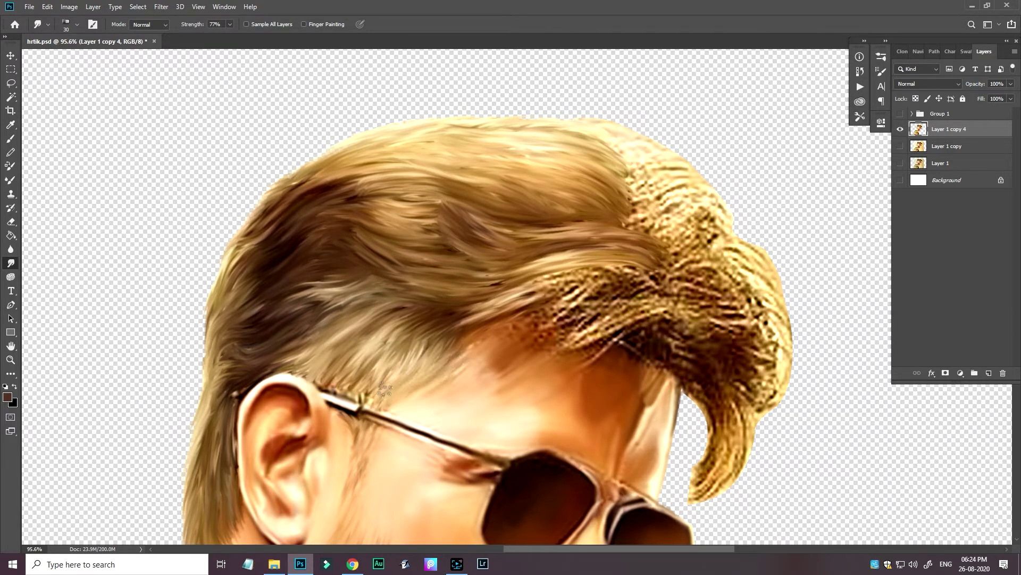
{"action": "key", "text": "ctrl+z"}
{"action": "mouse_move", "coordinate": [382, 331]}
{"action": "left_mouse_down"}
{"action": "mouse_move", "coordinate": [319, 367]}
{"action": "mouse_move", "coordinate": [436, 308]}
{"action": "mouse_move", "coordinate": [458, 372]}
{"action": "mouse_move", "coordinate": [387, 346]}
{"action": "mouse_move", "coordinate": [330, 373]}
{"action": "mouse_move", "coordinate": [393, 394]}
{"action": "mouse_move", "coordinate": [325, 367]}
{"action": "left_mouse_up"}
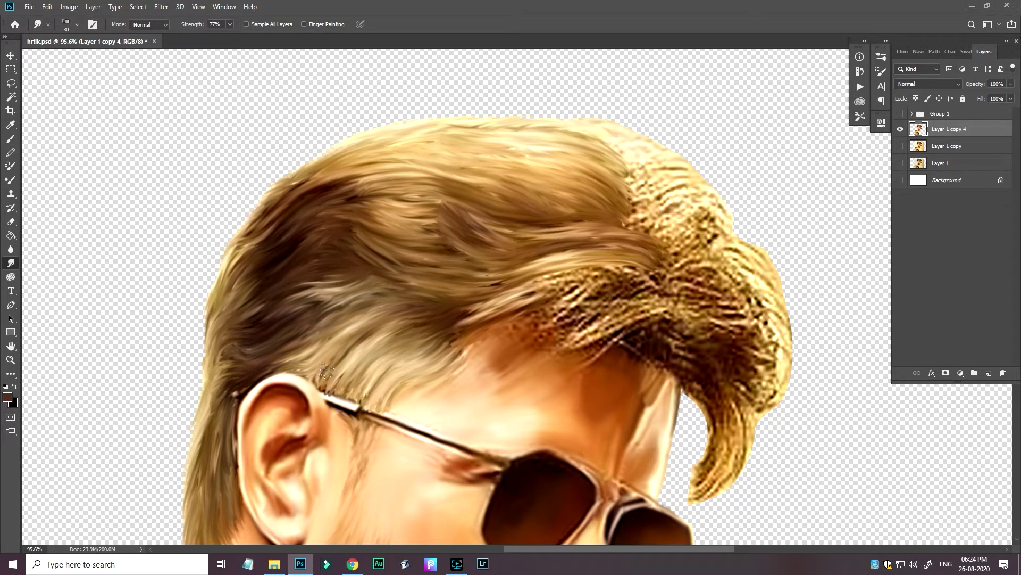
{"action": "left_click_drag", "start_coordinate": [575, 309], "coordinate": [468, 367]}
{"action": "left_click_drag", "start_coordinate": [611, 341], "coordinate": [553, 330]}
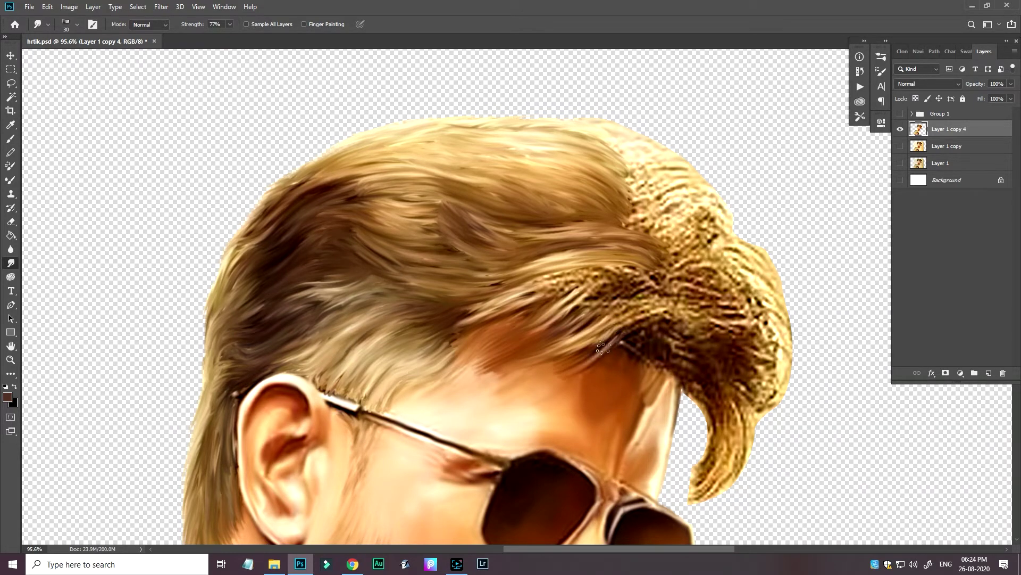
{"action": "mouse_move", "coordinate": [628, 325]}
{"action": "left_mouse_down"}
{"action": "mouse_move", "coordinate": [568, 347]}
{"action": "mouse_move", "coordinate": [538, 314]}
{"action": "mouse_move", "coordinate": [468, 372]}
{"action": "left_mouse_up"}
{"action": "mouse_move", "coordinate": [644, 271]}
{"action": "left_mouse_down"}
{"action": "mouse_move", "coordinate": [522, 298]}
{"action": "mouse_move", "coordinate": [563, 319]}
{"action": "left_mouse_up"}
{"action": "mouse_move", "coordinate": [672, 300]}
{"action": "left_mouse_down"}
{"action": "mouse_move", "coordinate": [644, 337]}
{"action": "mouse_move", "coordinate": [492, 311]}
{"action": "left_mouse_up"}
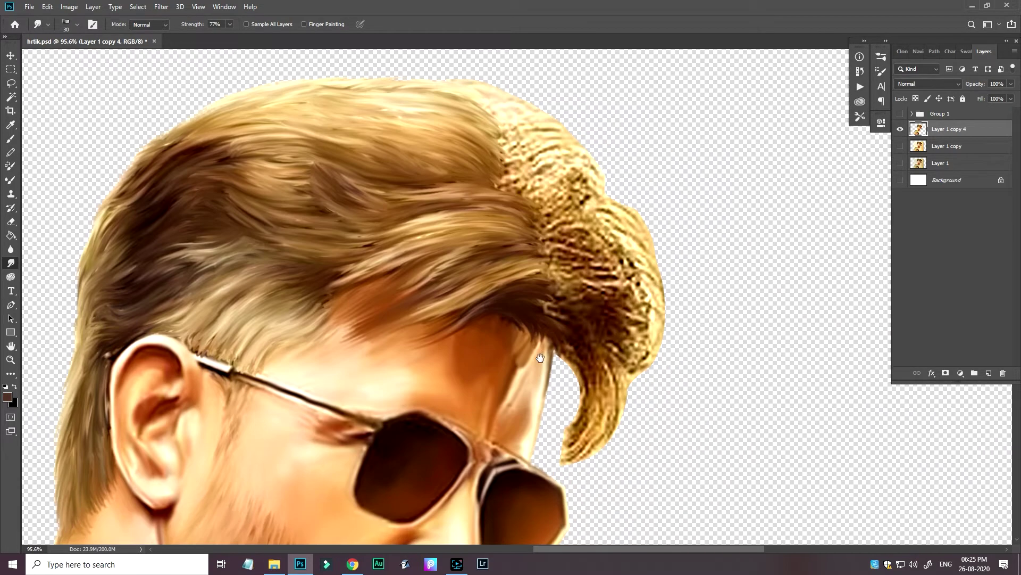
Flow the lower curl, upper coarse hair and hair edge into darker, refined strands.
{"action": "left_click_drag", "start_coordinate": [596, 346], "coordinate": [556, 404]}
{"action": "left_click_drag", "start_coordinate": [569, 335], "coordinate": [564, 453]}
{"action": "mouse_move", "coordinate": [617, 373]}
{"action": "left_mouse_down"}
{"action": "mouse_move", "coordinate": [623, 391]}
{"action": "mouse_move", "coordinate": [638, 333]}
{"action": "mouse_move", "coordinate": [580, 431]}
{"action": "left_mouse_up"}
{"action": "mouse_move", "coordinate": [612, 341]}
{"action": "left_mouse_down"}
{"action": "mouse_move", "coordinate": [548, 298]}
{"action": "mouse_move", "coordinate": [658, 318]}
{"action": "mouse_move", "coordinate": [570, 295]}
{"action": "left_mouse_up"}
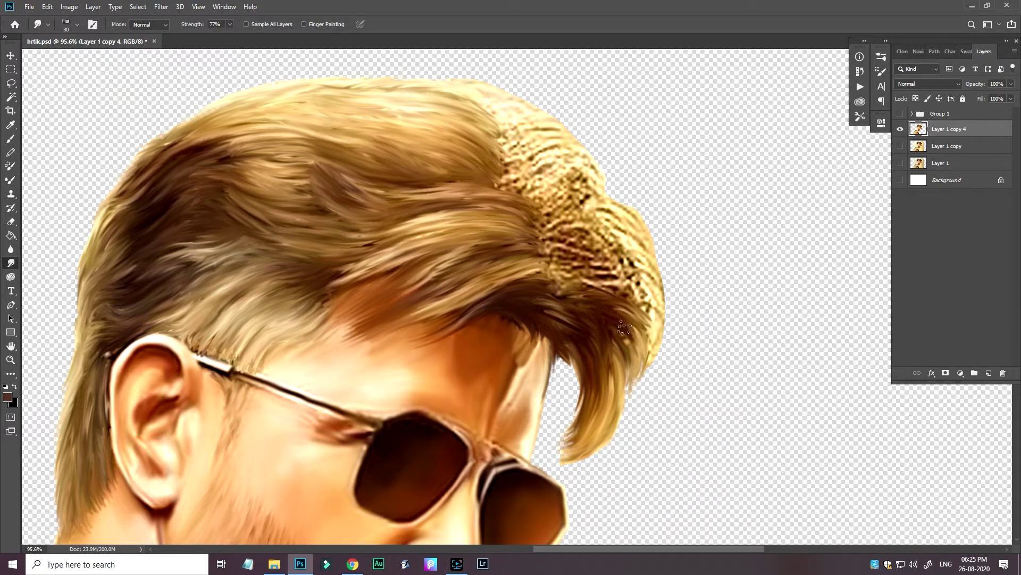
{"action": "mouse_move", "coordinate": [652, 303]}
{"action": "left_mouse_down"}
{"action": "mouse_move", "coordinate": [630, 383]}
{"action": "mouse_move", "coordinate": [548, 290]}
{"action": "left_mouse_up"}
{"action": "mouse_move", "coordinate": [665, 251]}
{"action": "left_mouse_down"}
{"action": "mouse_move", "coordinate": [534, 230]}
{"action": "mouse_move", "coordinate": [585, 181]}
{"action": "left_mouse_up"}
{"action": "mouse_move", "coordinate": [575, 175]}
{"action": "left_mouse_down"}
{"action": "mouse_move", "coordinate": [511, 147]}
{"action": "mouse_move", "coordinate": [506, 122]}
{"action": "left_mouse_up"}
{"action": "mouse_move", "coordinate": [614, 173]}
{"action": "left_mouse_down"}
{"action": "mouse_move", "coordinate": [564, 155]}
{"action": "mouse_move", "coordinate": [569, 197]}
{"action": "mouse_move", "coordinate": [668, 277]}
{"action": "mouse_move", "coordinate": [633, 297]}
{"action": "left_mouse_up"}
{"action": "left_click_drag", "start_coordinate": [652, 253], "coordinate": [554, 228]}
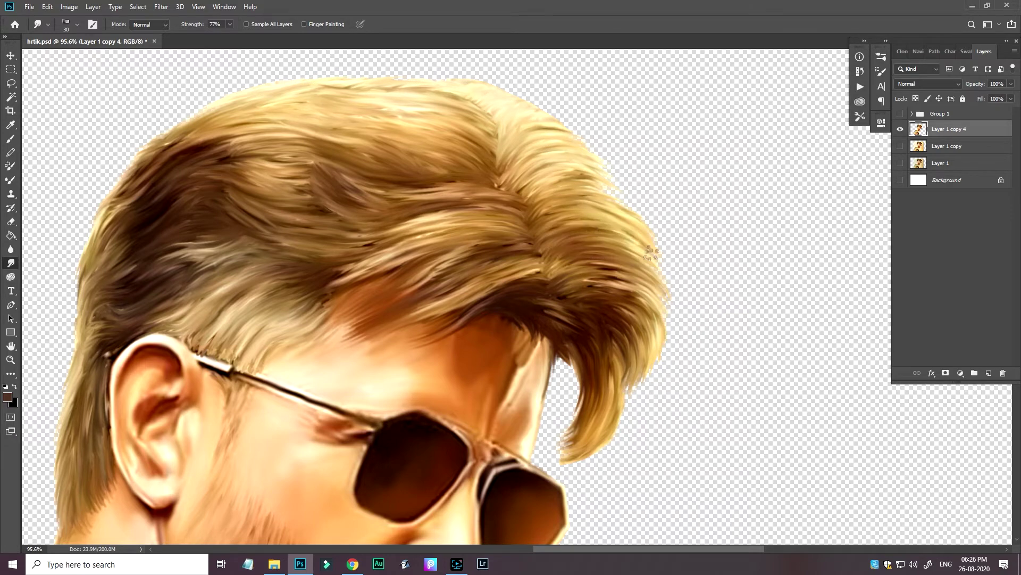
{"action": "left_click_drag", "start_coordinate": [617, 184], "coordinate": [527, 170]}
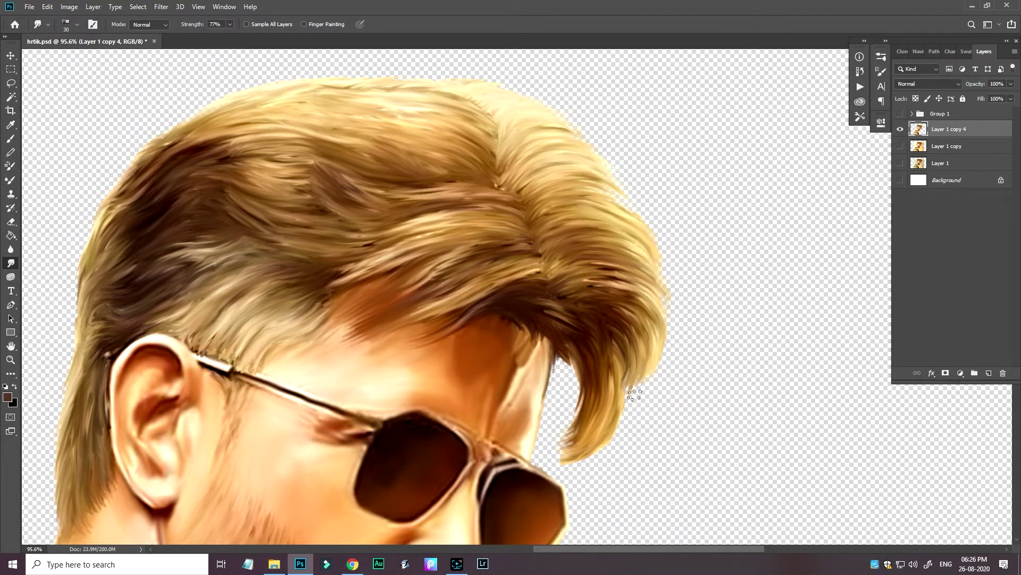
{"action": "left_click_drag", "start_coordinate": [589, 378], "coordinate": [553, 426]}
{"action": "left_click_drag", "start_coordinate": [532, 479], "coordinate": [660, 325]}
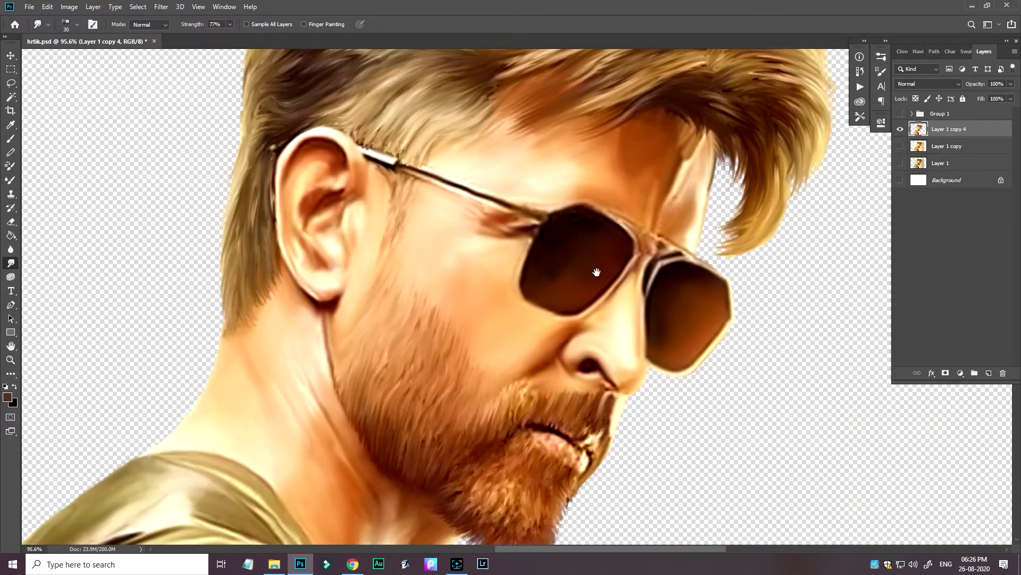
Show the Background layer again and add a new empty layer above it.
{"action": "key", "text": "ctrl+minus"}
{"action": "key", "text": "ctrl+minus"}
{"action": "left_click", "coordinate": [900, 179]}
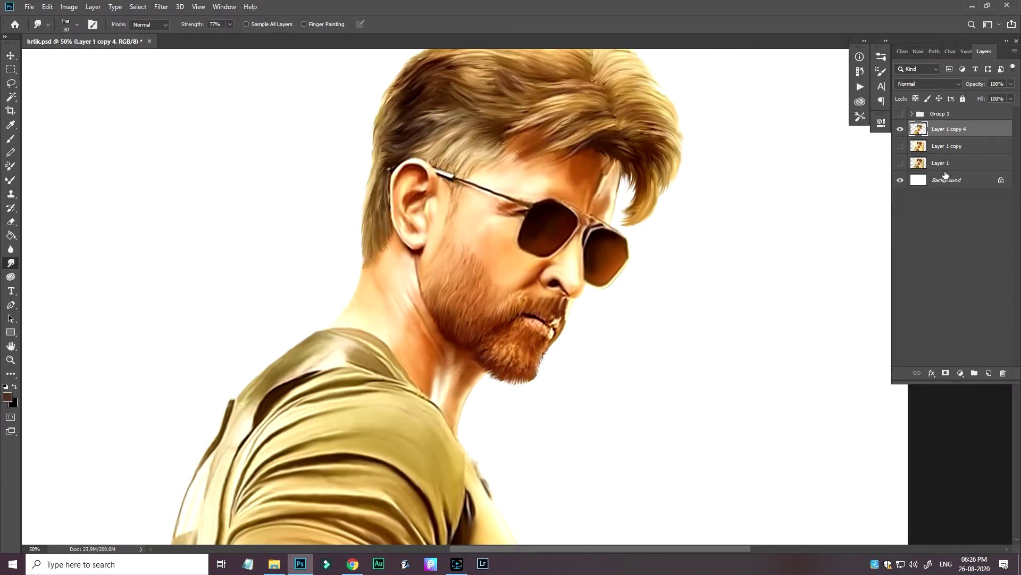
{"action": "left_click", "coordinate": [989, 373], "text": "ctrl"}
{"action": "key", "text": "shift+F5"}
{"action": "left_click", "coordinate": [525, 144]}
{"action": "left_click", "coordinate": [506, 237]}
{"action": "key", "text": "Return"}
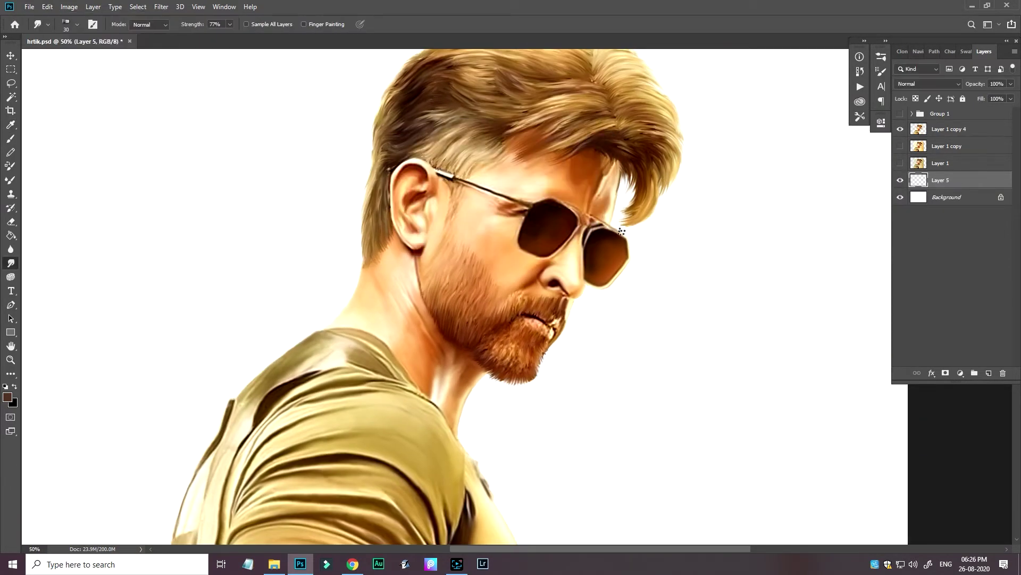
Fill the new layer with 50% Gray, zoom out, and show the Swatches panel.
{"action": "left_click", "coordinate": [47, 6]}
{"action": "left_click", "coordinate": [58, 175]}
{"action": "left_click", "coordinate": [579, 146]}
{"action": "left_click", "coordinate": [55, 10]}
{"action": "left_click", "coordinate": [59, 176]}
{"action": "left_click", "coordinate": [577, 150]}
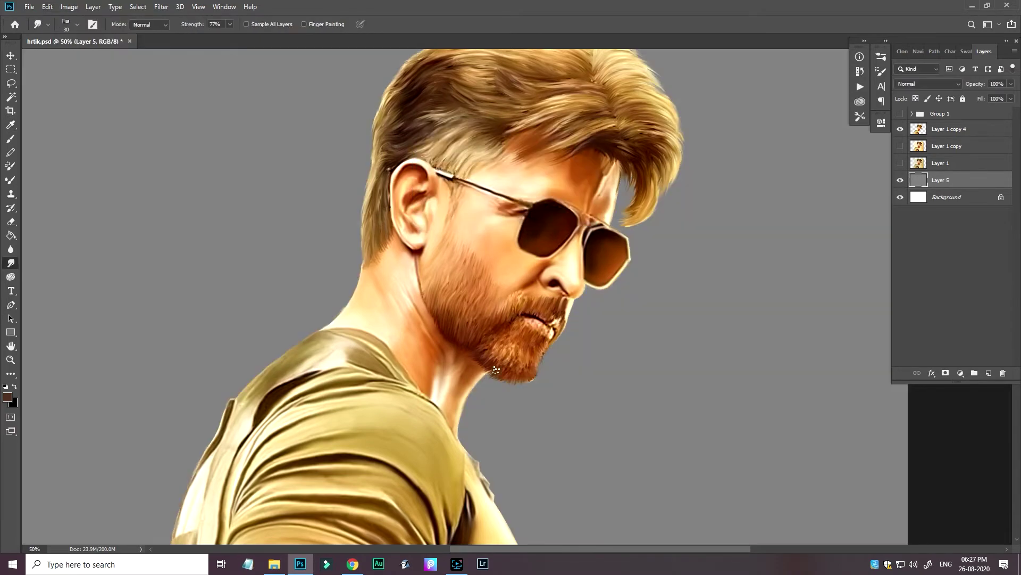
{"action": "key", "text": "ctrl+minus"}
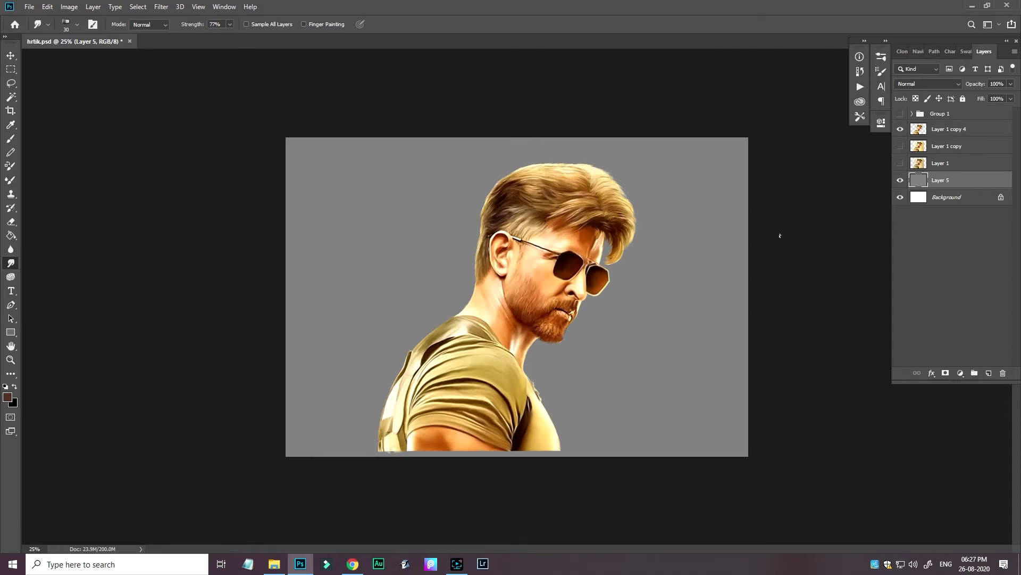
{"action": "left_click", "coordinate": [966, 51]}
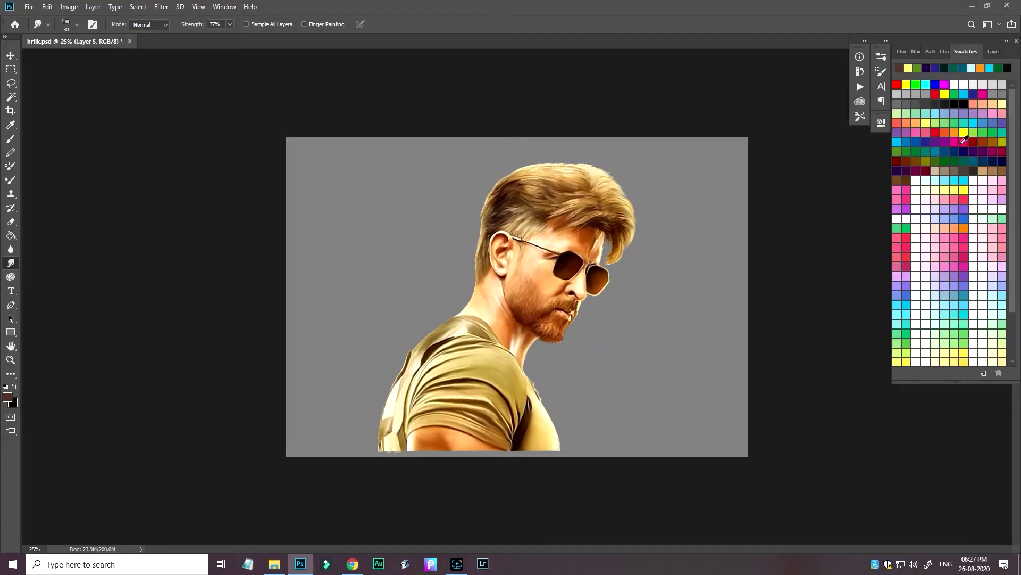
With a large cloud brush, paint brown, blue and pink clouds over the grey backdrop.
{"action": "key", "text": "b"}
{"action": "right_click", "coordinate": [700, 186]}
{"action": "scroll", "coordinate": [934, 302], "scroll_direction": "down", "scroll_amount": 3}
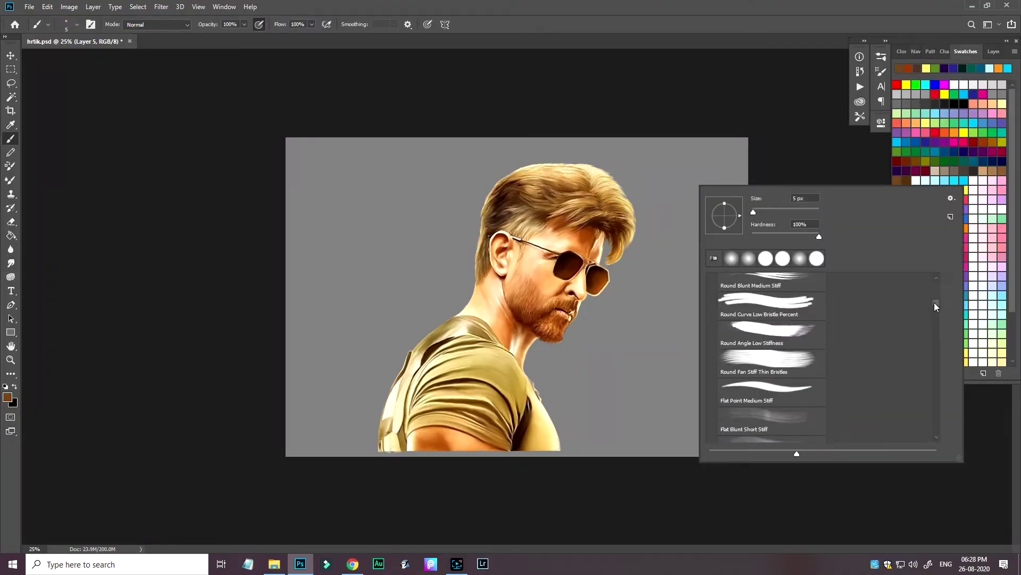
{"action": "double_click", "coordinate": [755, 373]}
{"action": "mouse_move", "coordinate": [348, 375]}
{"action": "left_mouse_down"}
{"action": "mouse_move", "coordinate": [575, 399]}
{"action": "mouse_move", "coordinate": [696, 263]}
{"action": "mouse_move", "coordinate": [372, 176]}
{"action": "left_mouse_up"}
{"action": "left_click", "coordinate": [713, 329]}
{"action": "left_click", "coordinate": [979, 157]}
{"action": "left_click_drag", "start_coordinate": [654, 181], "coordinate": [361, 228]}
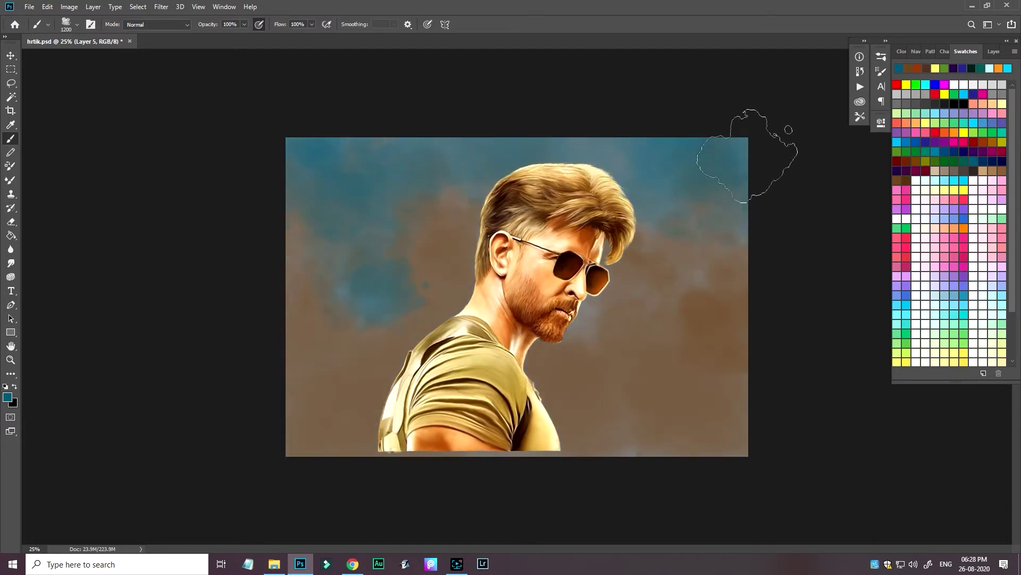
{"action": "left_click", "coordinate": [993, 152]}
{"action": "left_click_drag", "start_coordinate": [361, 373], "coordinate": [404, 383]}
Paint brown clouds over the pink and blue areas, then orange clouds at the top and right.
{"action": "left_click", "coordinate": [923, 161]}
{"action": "left_click", "coordinate": [8, 396]}
{"action": "left_click", "coordinate": [417, 214]}
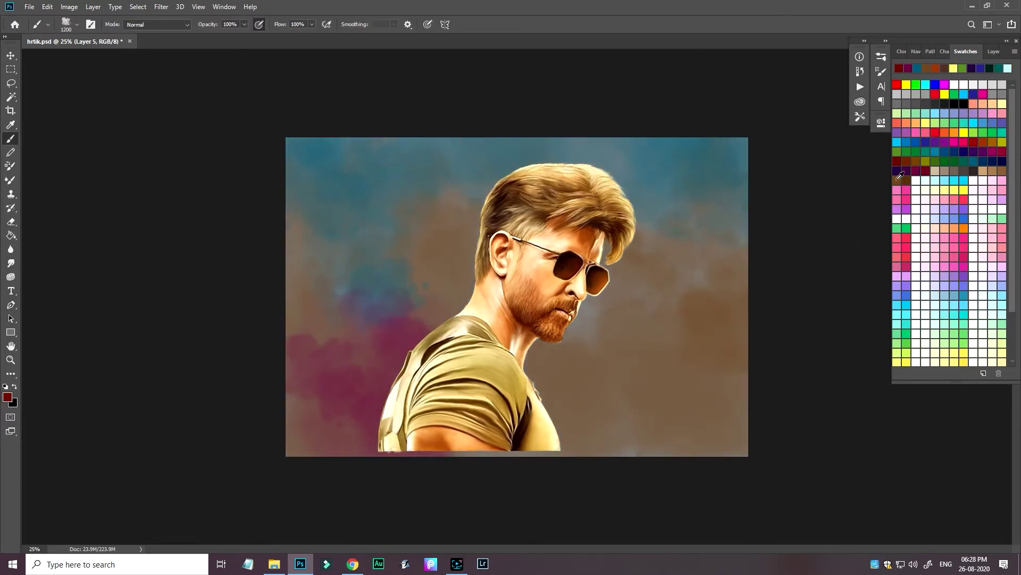
{"action": "left_click", "coordinate": [8, 397]}
{"action": "left_click", "coordinate": [269, 292]}
{"action": "left_click", "coordinate": [417, 215]}
{"action": "mouse_move", "coordinate": [402, 367]}
{"action": "left_mouse_down"}
{"action": "mouse_move", "coordinate": [633, 319]}
{"action": "mouse_move", "coordinate": [729, 285]}
{"action": "left_mouse_up"}
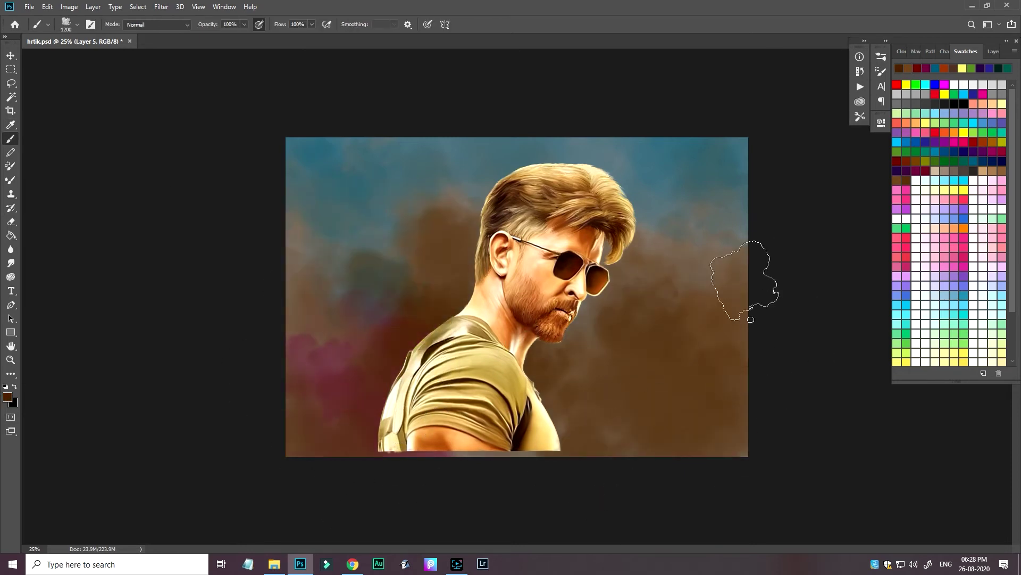
{"action": "left_click", "coordinate": [954, 133]}
{"action": "mouse_move", "coordinate": [351, 204]}
{"action": "left_mouse_down"}
{"action": "mouse_move", "coordinate": [650, 148]}
{"action": "mouse_move", "coordinate": [662, 331]}
{"action": "mouse_move", "coordinate": [687, 366]}
{"action": "left_mouse_up"}
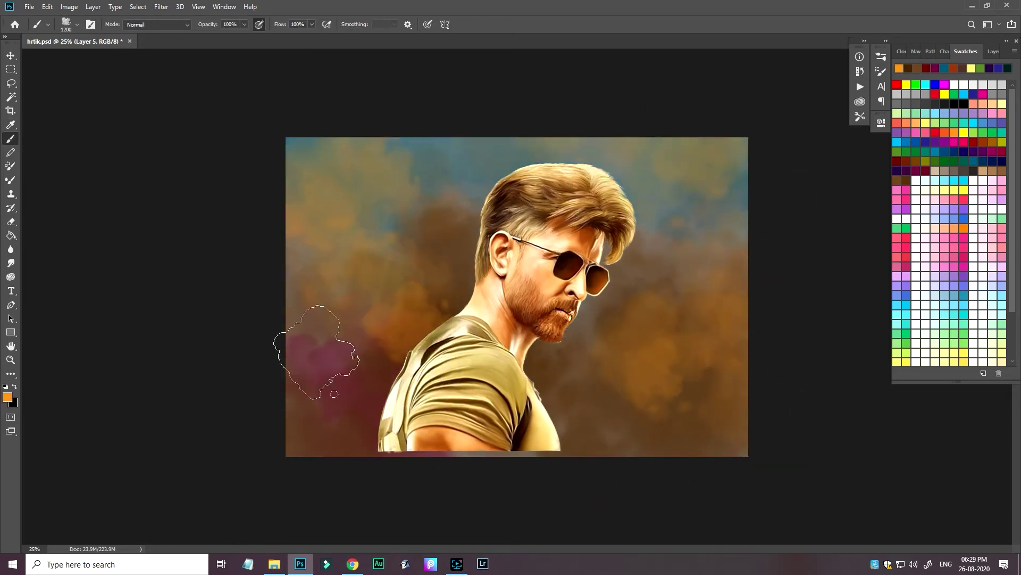
With a smaller brush, add yellow clouds at the top-right and purple clouds at the lower right.
{"action": "key", "text": "bracketleft"}
{"action": "key", "text": "bracketleft"}
{"action": "key", "text": "bracketleft"}
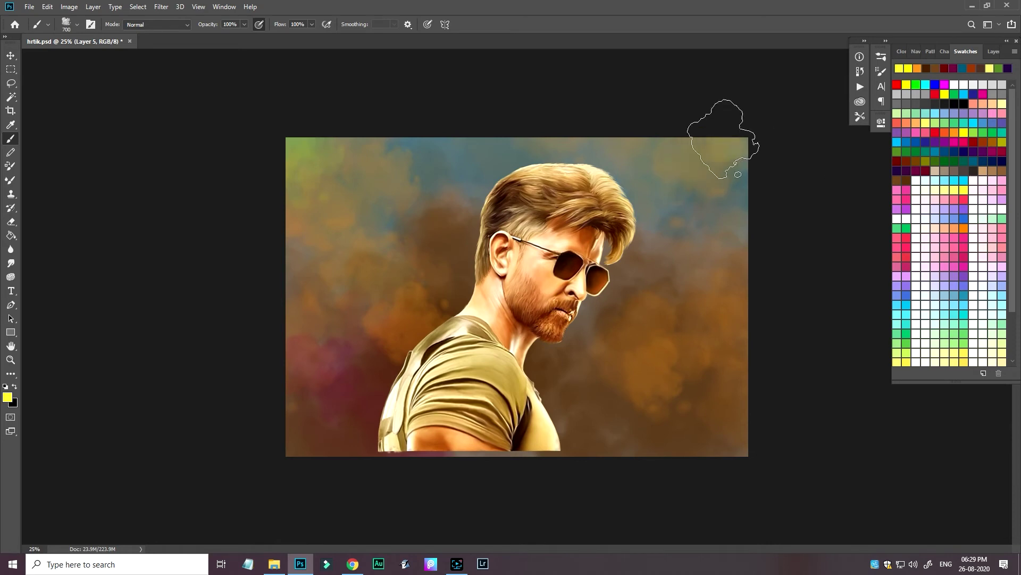
{"action": "left_click_drag", "start_coordinate": [718, 137], "coordinate": [655, 144]}
{"action": "left_click_drag", "start_coordinate": [729, 240], "coordinate": [758, 331]}
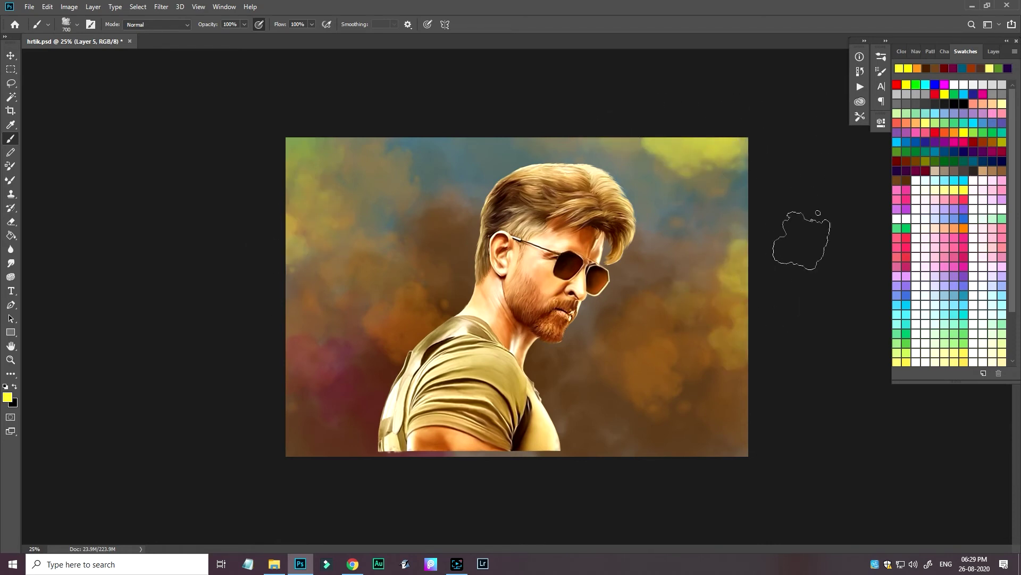
{"action": "left_click", "coordinate": [897, 170]}
{"action": "mouse_move", "coordinate": [692, 436]}
{"action": "left_mouse_down"}
{"action": "mouse_move", "coordinate": [548, 457]}
{"action": "mouse_move", "coordinate": [617, 308]}
{"action": "mouse_move", "coordinate": [342, 411]}
{"action": "mouse_move", "coordinate": [789, 290]}
{"action": "left_mouse_up"}
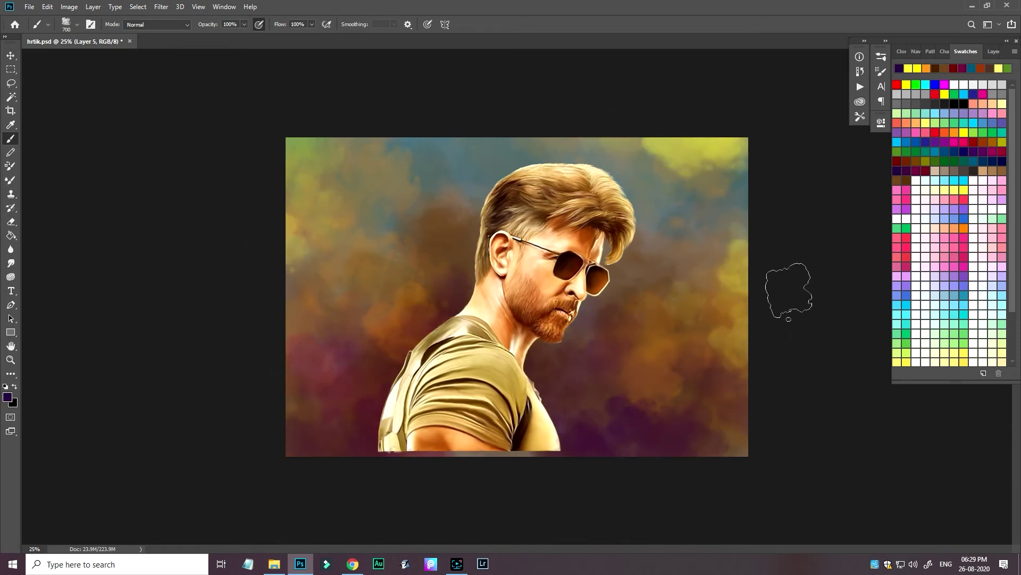
{"action": "left_click", "coordinate": [160, 7]}
{"action": "mouse_move", "coordinate": [167, 127]}
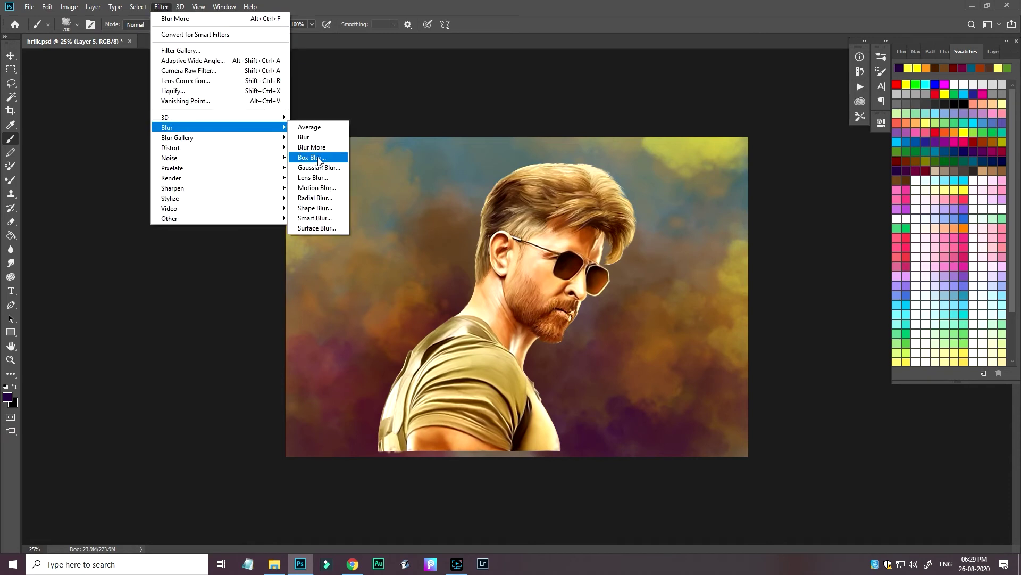
Soften the clouds with a blur, then duplicate Layer 1 copy 4 and confirm Levels unchanged.
{"action": "left_click", "coordinate": [314, 170]}
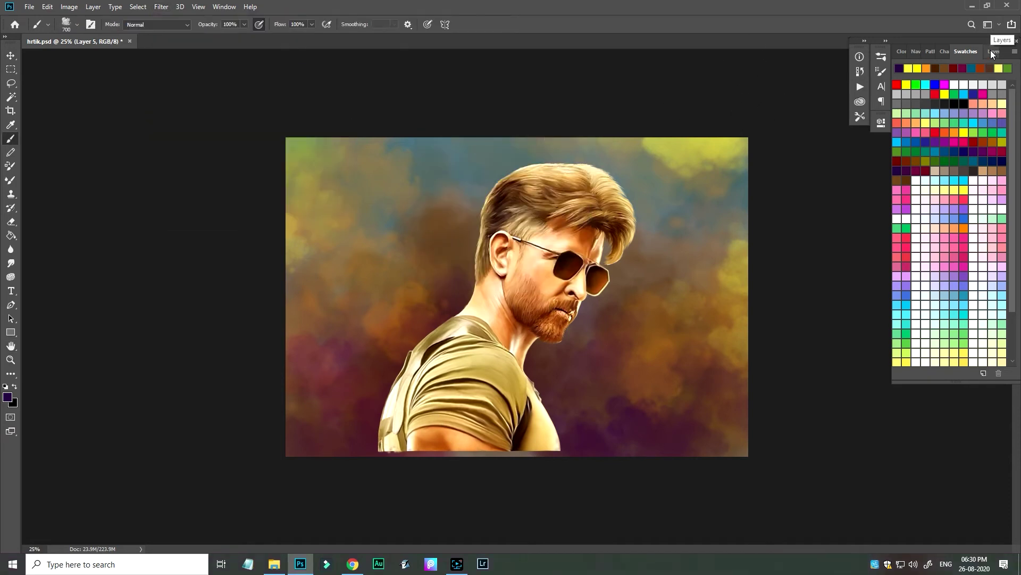
{"action": "left_click", "coordinate": [984, 51]}
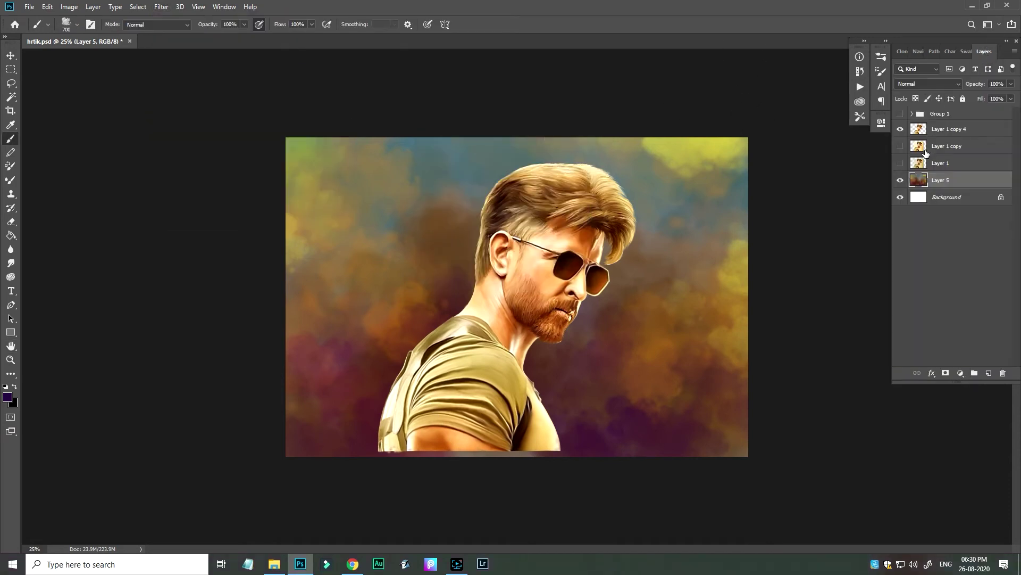
{"action": "left_click", "coordinate": [913, 132]}
{"action": "key", "text": "ctrl+j"}
{"action": "key", "text": "ctrl+l"}
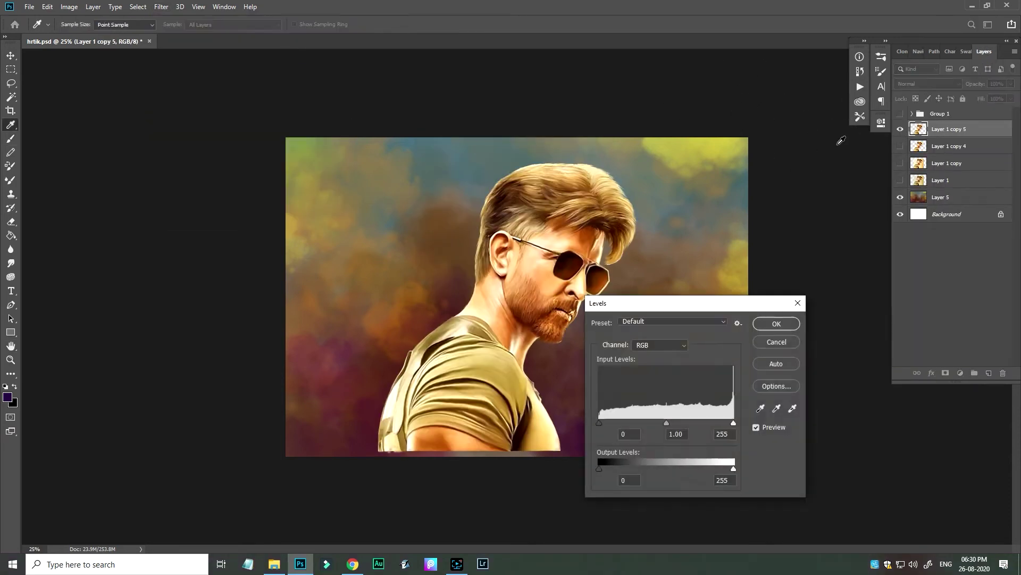
{"action": "left_click", "coordinate": [776, 324]}
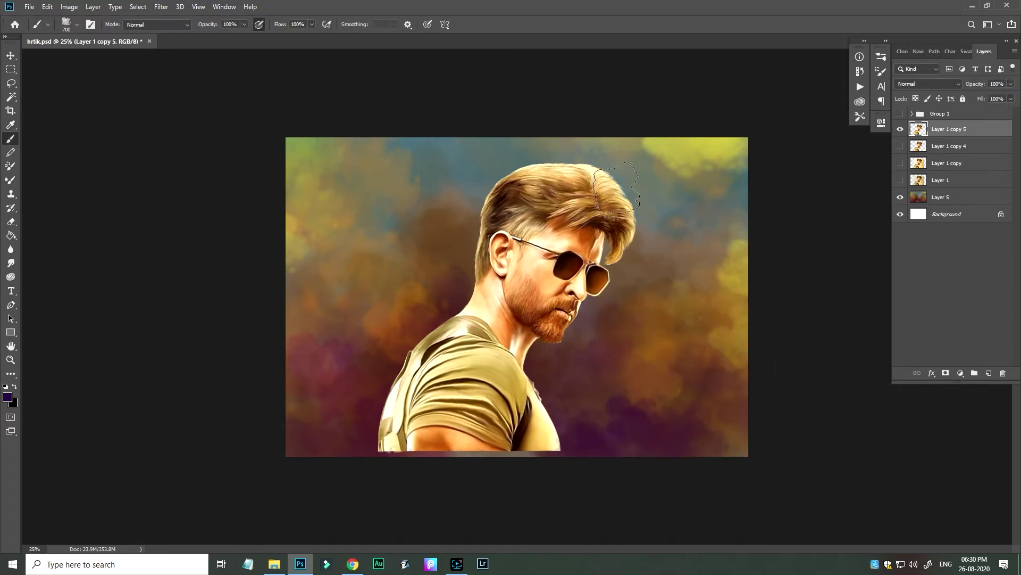
Add a new empty layer for hair and select the Watercolor Loaded Wet Flat Tip brush.
{"action": "scroll", "coordinate": [617, 191], "scroll_direction": "up", "scroll_amount": 5}
{"action": "key", "text": "ctrl+shift+alt+n"}
{"action": "right_click", "coordinate": [768, 167]}
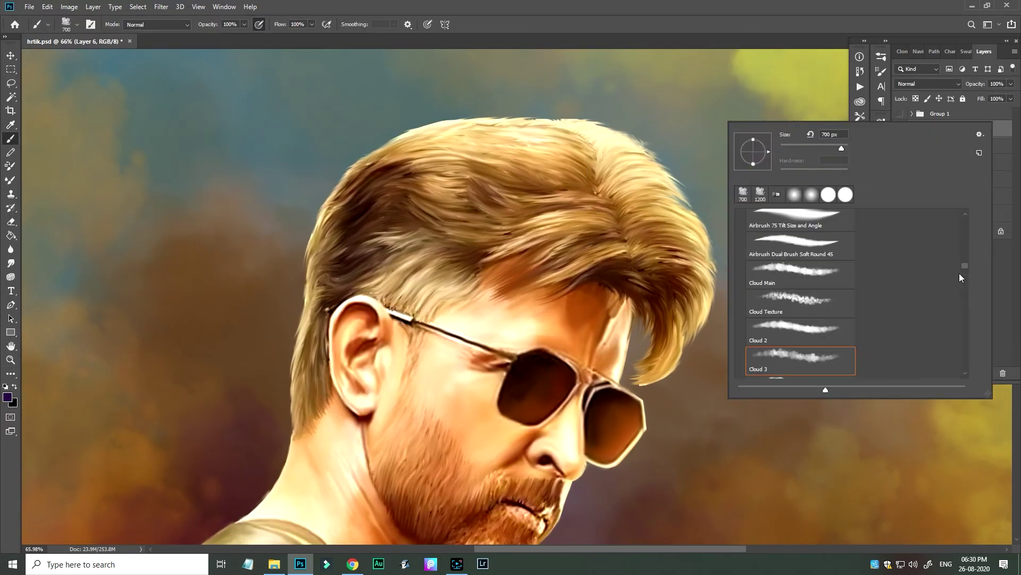
{"action": "scroll", "coordinate": [961, 266], "scroll_direction": "up", "scroll_amount": 5}
{"action": "left_click", "coordinate": [924, 236]}
{"action": "scroll", "coordinate": [947, 224], "scroll_direction": "up", "scroll_amount": 2}
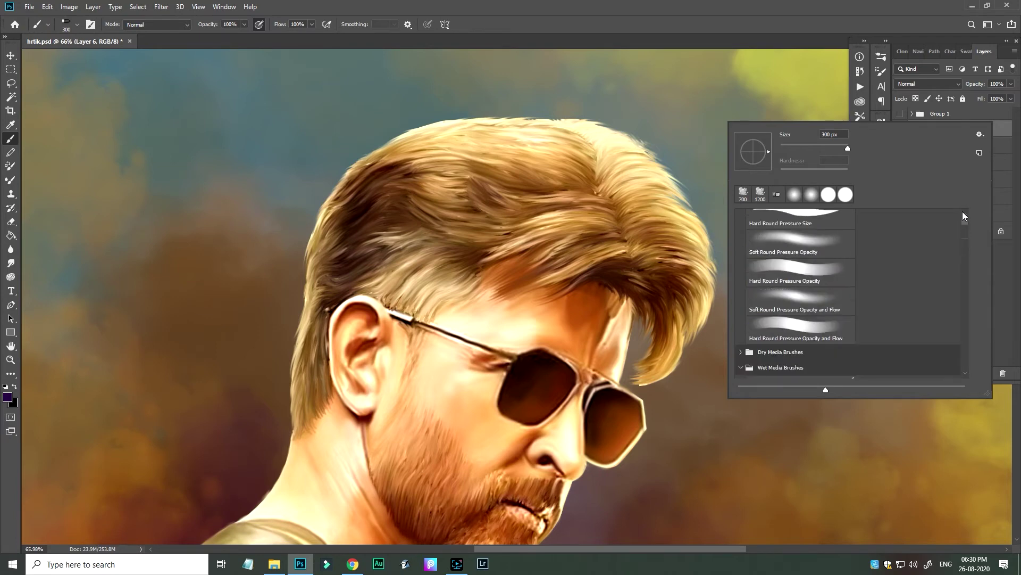
{"action": "left_click_drag", "start_coordinate": [964, 217], "coordinate": [960, 260]}
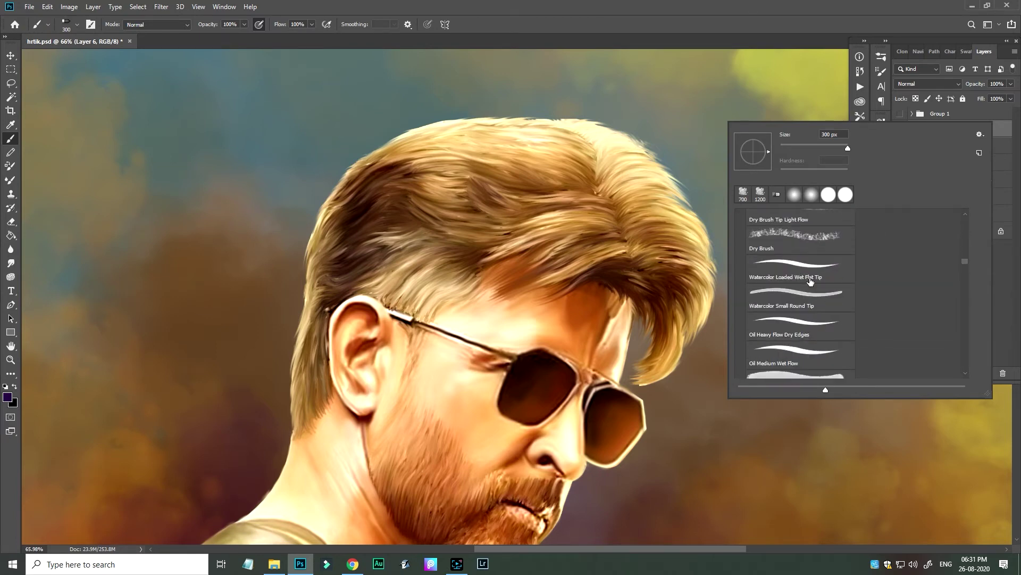
{"action": "double_click", "coordinate": [810, 282]}
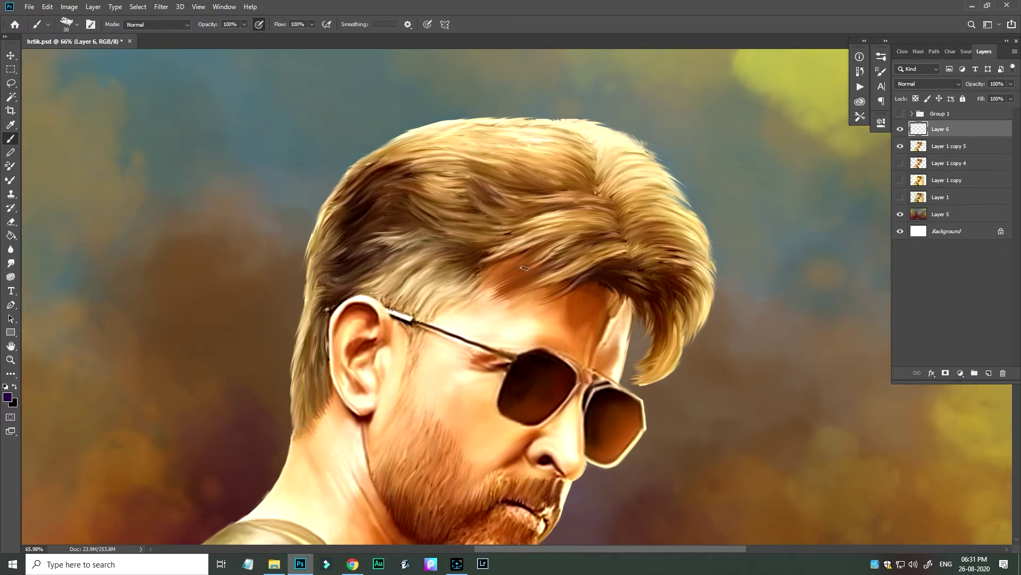
Shrink the brush, sample a dark hair colour, and paint thin strands across the hair and its right edge.
{"action": "scroll", "coordinate": [565, 247], "scroll_direction": "up", "scroll_amount": 3}
{"action": "key", "text": "bracketleft"}
{"action": "key", "text": "bracketleft"}
{"action": "key", "text": "bracketleft"}
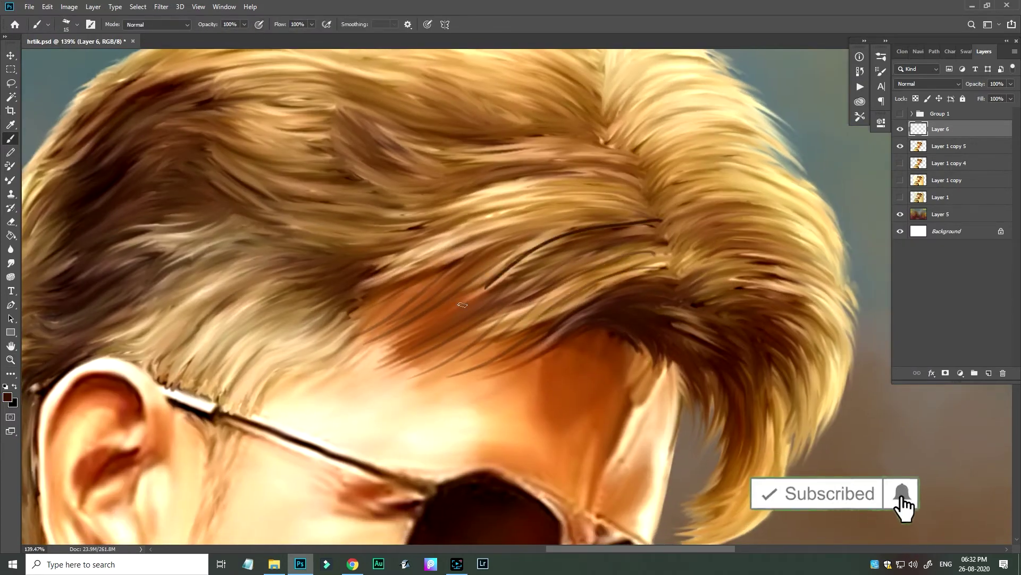
{"action": "key", "text": "alt"}
{"action": "left_click_drag", "start_coordinate": [463, 238], "coordinate": [635, 212]}
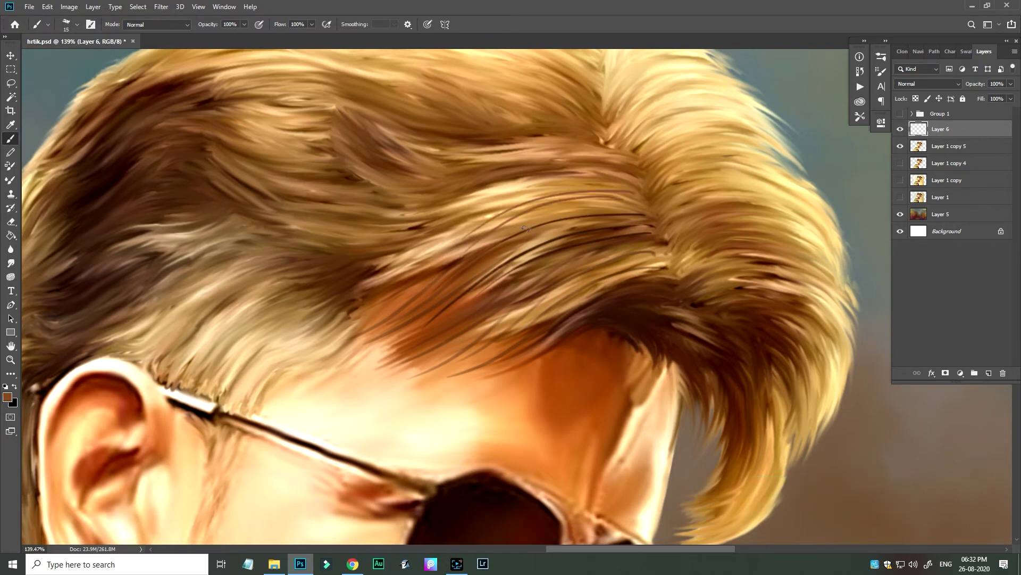
{"action": "mouse_move", "coordinate": [452, 225]}
{"action": "left_mouse_down"}
{"action": "mouse_move", "coordinate": [628, 176]}
{"action": "mouse_move", "coordinate": [806, 173]}
{"action": "left_mouse_up"}
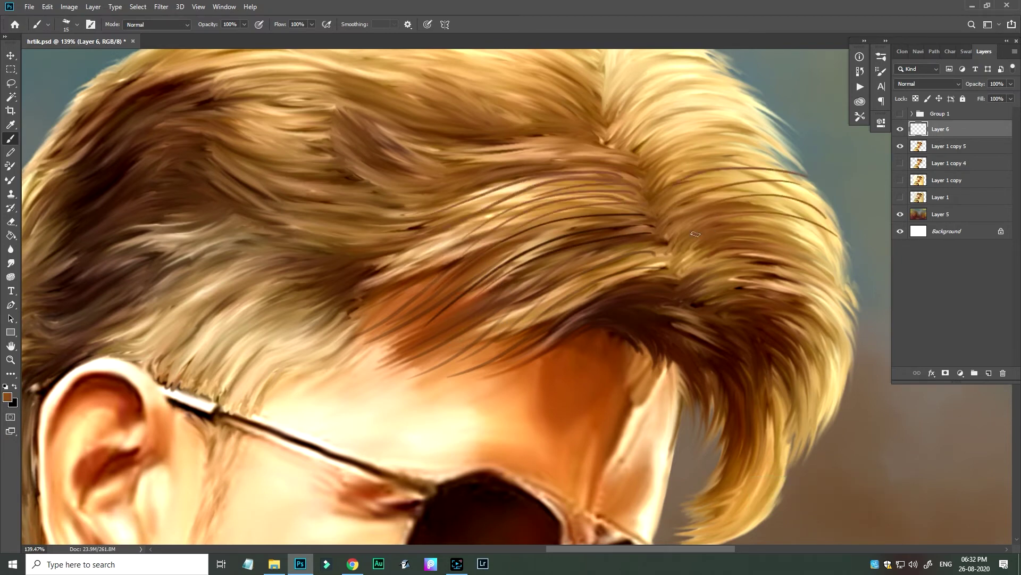
{"action": "left_click_drag", "start_coordinate": [729, 218], "coordinate": [854, 263]}
{"action": "left_click_drag", "start_coordinate": [774, 244], "coordinate": [846, 282]}
{"action": "left_click_drag", "start_coordinate": [771, 269], "coordinate": [840, 363]}
Paint dark strands at the lower-right hair tips and near the top of the hair.
{"action": "scroll", "coordinate": [764, 513], "scroll_direction": "down", "scroll_amount": 3}
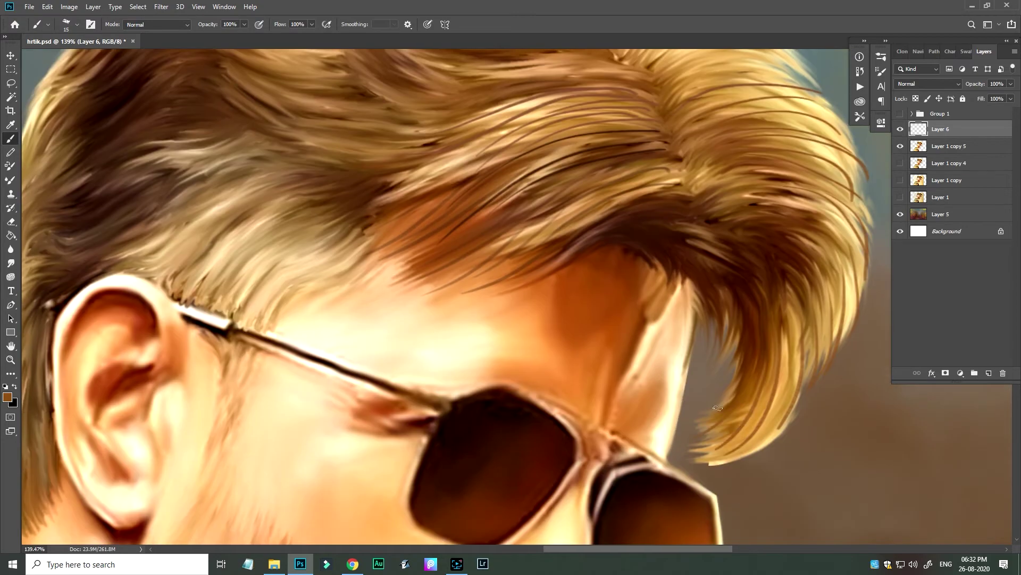
{"action": "left_click_drag", "start_coordinate": [755, 353], "coordinate": [744, 452]}
{"action": "left_click_drag", "start_coordinate": [787, 335], "coordinate": [745, 468]}
{"action": "left_click_drag", "start_coordinate": [702, 314], "coordinate": [691, 452]}
{"action": "left_click_drag", "start_coordinate": [801, 234], "coordinate": [830, 362]}
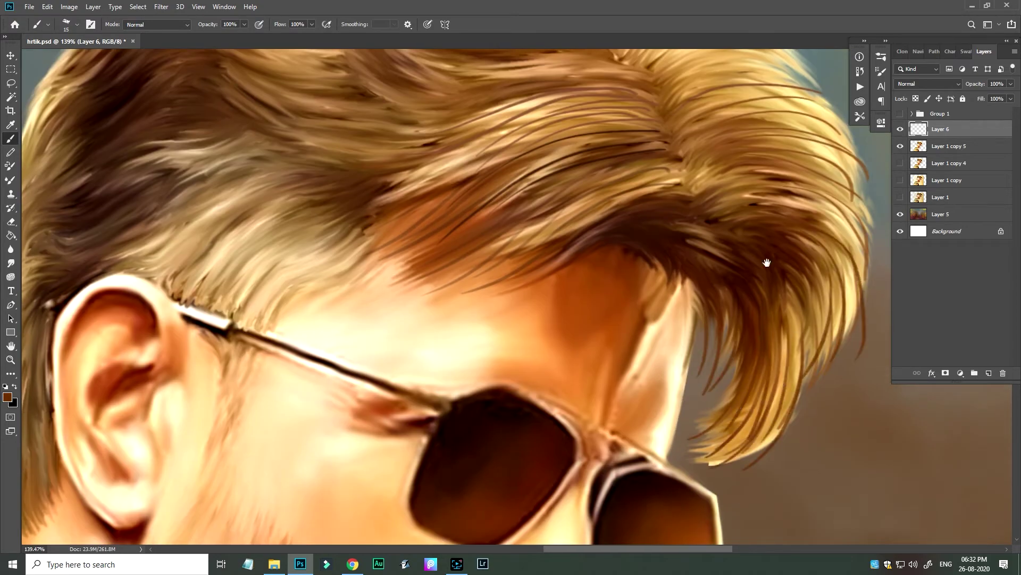
{"action": "scroll", "coordinate": [768, 263], "scroll_direction": "up", "scroll_amount": 5}
{"action": "left_click_drag", "start_coordinate": [581, 164], "coordinate": [649, 239]}
Sample a lighter brown and paint strands fanning up from the parting and curving across the upper hair.
{"action": "left_click", "coordinate": [636, 182], "text": "alt"}
{"action": "left_click_drag", "start_coordinate": [598, 189], "coordinate": [742, 249]}
{"action": "left_click_drag", "start_coordinate": [633, 218], "coordinate": [756, 268]}
{"action": "mouse_move", "coordinate": [593, 226]}
{"action": "left_mouse_down"}
{"action": "mouse_move", "coordinate": [681, 150]}
{"action": "mouse_move", "coordinate": [634, 121]}
{"action": "left_mouse_up"}
{"action": "left_click_drag", "start_coordinate": [583, 239], "coordinate": [593, 108]}
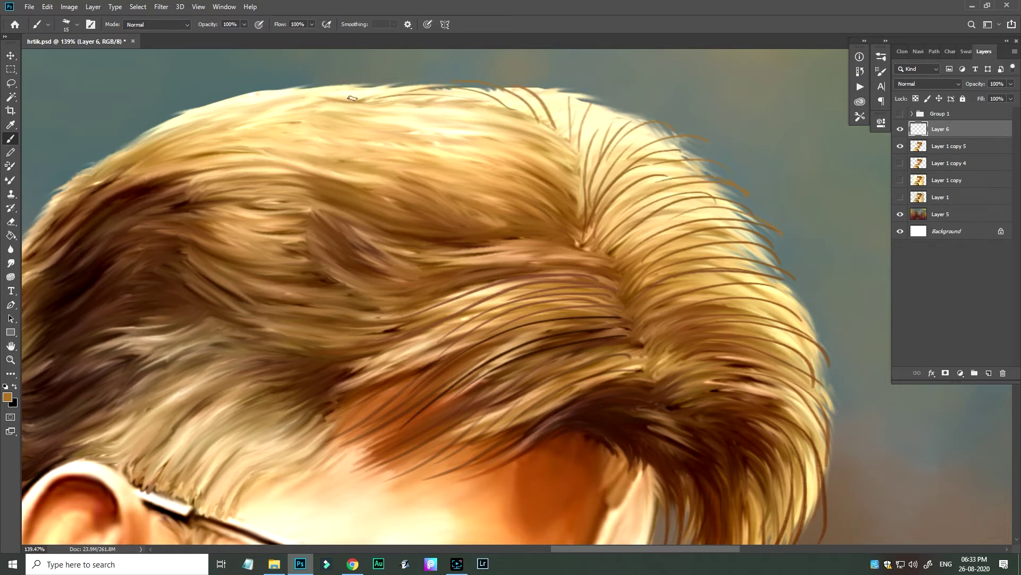
{"action": "left_click_drag", "start_coordinate": [559, 162], "coordinate": [438, 106]}
{"action": "left_click_drag", "start_coordinate": [564, 175], "coordinate": [408, 127]}
{"action": "left_click_drag", "start_coordinate": [520, 169], "coordinate": [273, 126]}
{"action": "left_click_drag", "start_coordinate": [526, 196], "coordinate": [430, 175]}
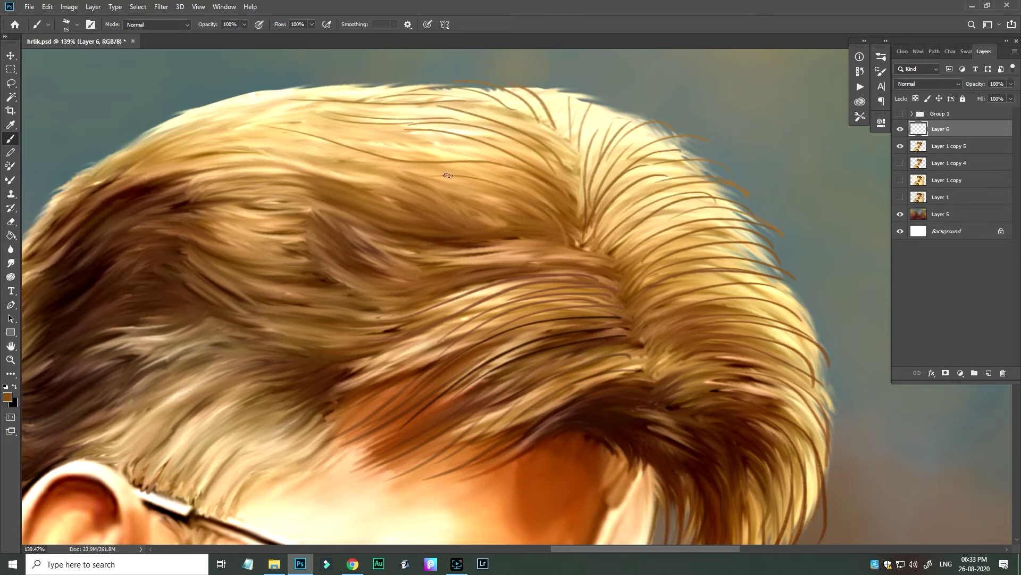
{"action": "left_click_drag", "start_coordinate": [556, 216], "coordinate": [450, 177]}
{"action": "left_click_drag", "start_coordinate": [585, 218], "coordinate": [513, 134]}
Add curving strands across the mid hair and more near the top.
{"action": "mouse_move", "coordinate": [601, 246]}
{"action": "left_mouse_down"}
{"action": "mouse_move", "coordinate": [489, 278]}
{"action": "mouse_move", "coordinate": [365, 262]}
{"action": "left_mouse_up"}
{"action": "left_click_drag", "start_coordinate": [442, 290], "coordinate": [343, 294]}
{"action": "left_click_drag", "start_coordinate": [474, 272], "coordinate": [372, 306]}
{"action": "left_click_drag", "start_coordinate": [472, 234], "coordinate": [316, 212]}
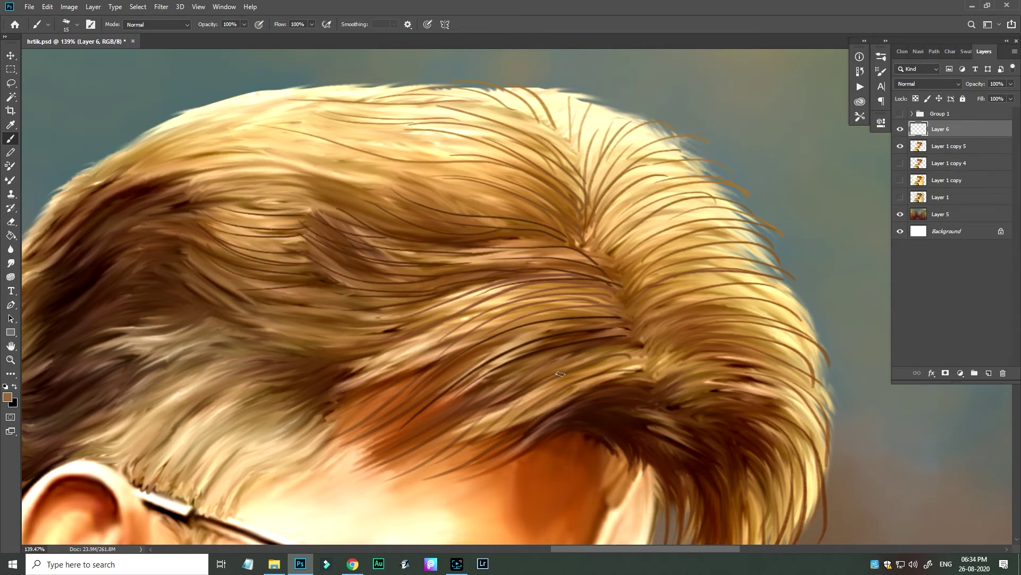
{"action": "left_click_drag", "start_coordinate": [412, 307], "coordinate": [274, 312]}
{"action": "left_click_drag", "start_coordinate": [413, 325], "coordinate": [232, 336]}
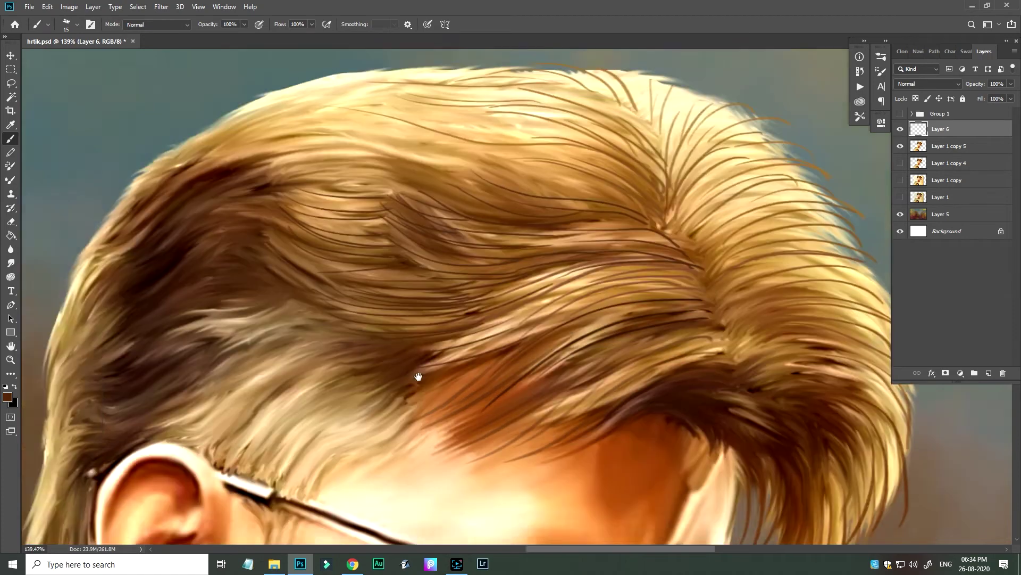
{"action": "scroll", "coordinate": [374, 371], "scroll_direction": "left", "scroll_amount": 5}
{"action": "left_click_drag", "start_coordinate": [548, 175], "coordinate": [336, 157]}
{"action": "left_click_drag", "start_coordinate": [455, 104], "coordinate": [383, 108]}
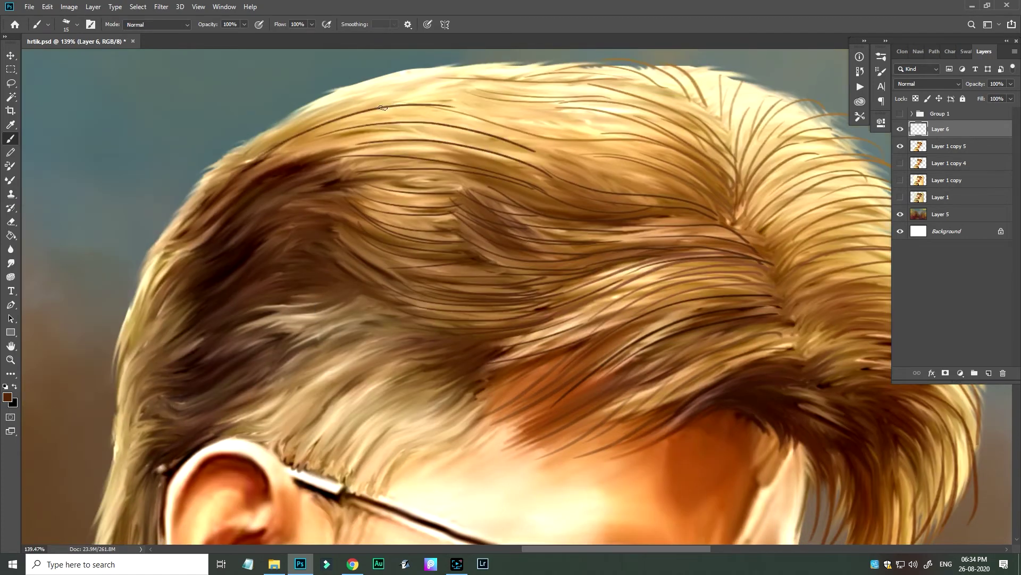
Paint orange strands near the hair top and dark brown strands across the mid hair.
{"action": "left_click", "coordinate": [646, 453], "text": "alt"}
{"action": "left_click_drag", "start_coordinate": [468, 121], "coordinate": [322, 125]}
{"action": "left_click_drag", "start_coordinate": [514, 153], "coordinate": [331, 134]}
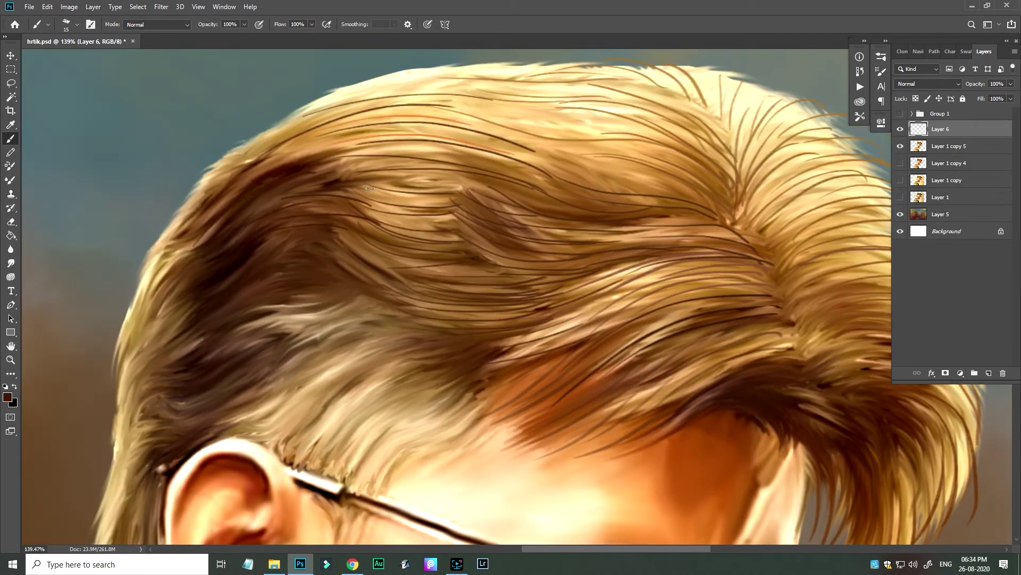
{"action": "left_click_drag", "start_coordinate": [384, 192], "coordinate": [340, 185]}
{"action": "left_click_drag", "start_coordinate": [407, 257], "coordinate": [335, 236]}
{"action": "left_click_drag", "start_coordinate": [432, 296], "coordinate": [329, 253]}
Sample an orange-brown tone and paint strands in the hair above the glasses.
{"action": "left_click", "coordinate": [544, 391], "text": "alt"}
{"action": "left_click_drag", "start_coordinate": [543, 391], "coordinate": [607, 311]}
{"action": "left_click_drag", "start_coordinate": [434, 368], "coordinate": [364, 296]}
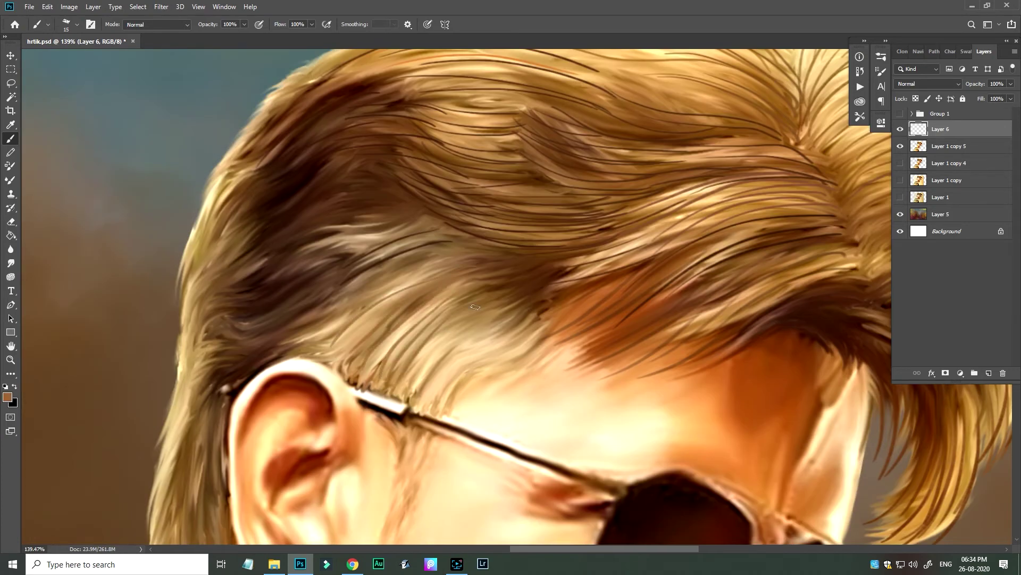
{"action": "left_click_drag", "start_coordinate": [451, 394], "coordinate": [378, 297]}
{"action": "left_click_drag", "start_coordinate": [534, 363], "coordinate": [466, 320]}
{"action": "left_click_drag", "start_coordinate": [458, 410], "coordinate": [552, 333]}
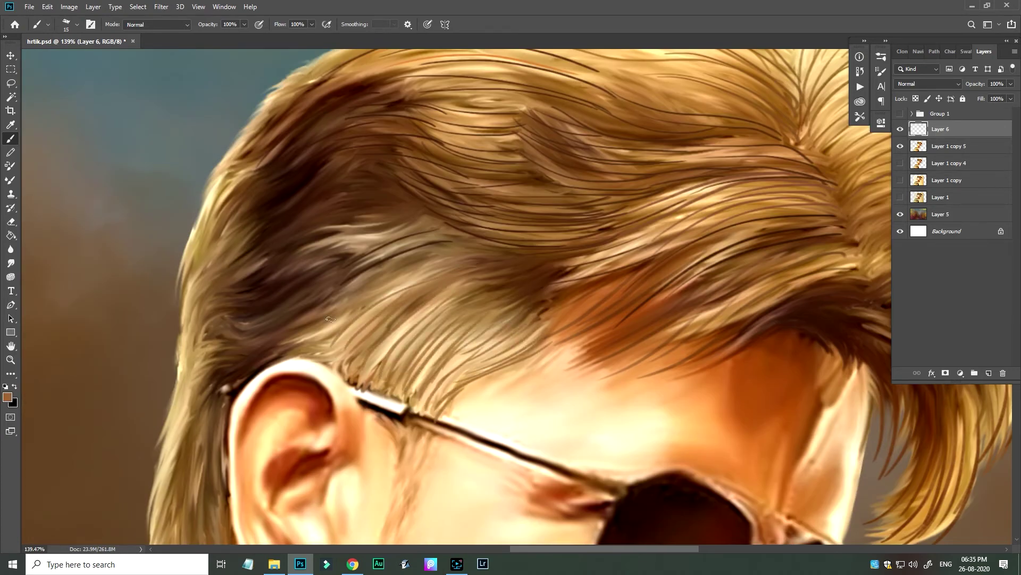
Sample a darker brown and add strands curving up through the hair and left of the ear.
{"action": "left_click", "coordinate": [397, 313], "text": "alt"}
{"action": "left_click_drag", "start_coordinate": [413, 266], "coordinate": [318, 344]}
{"action": "left_click_drag", "start_coordinate": [409, 281], "coordinate": [327, 341]}
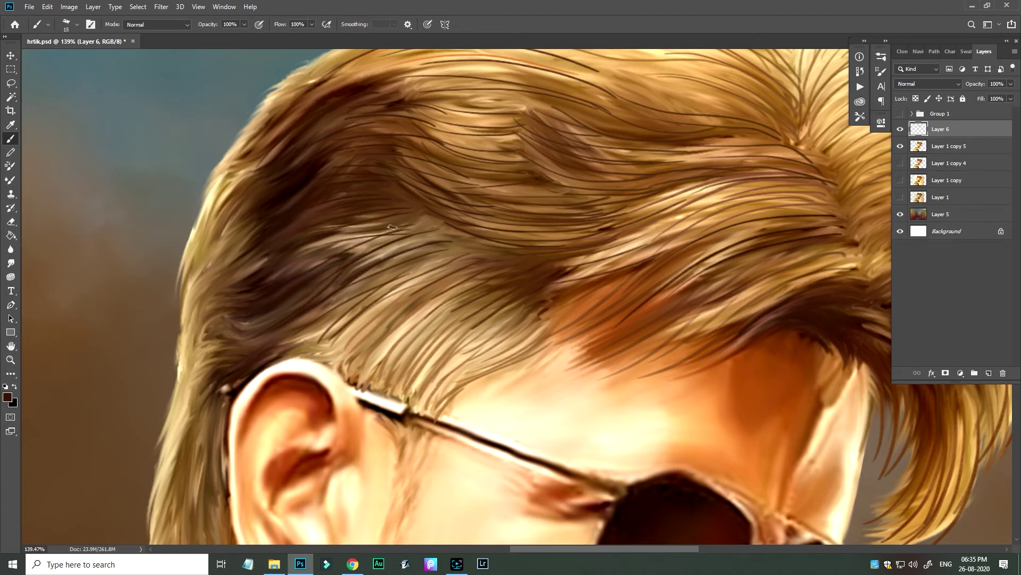
{"action": "left_click_drag", "start_coordinate": [292, 322], "coordinate": [345, 130]}
{"action": "mouse_move", "coordinate": [212, 476]}
{"action": "left_mouse_down"}
{"action": "mouse_move", "coordinate": [205, 320]}
{"action": "mouse_move", "coordinate": [239, 353]}
{"action": "left_mouse_up"}
{"action": "left_click_drag", "start_coordinate": [261, 468], "coordinate": [236, 308]}
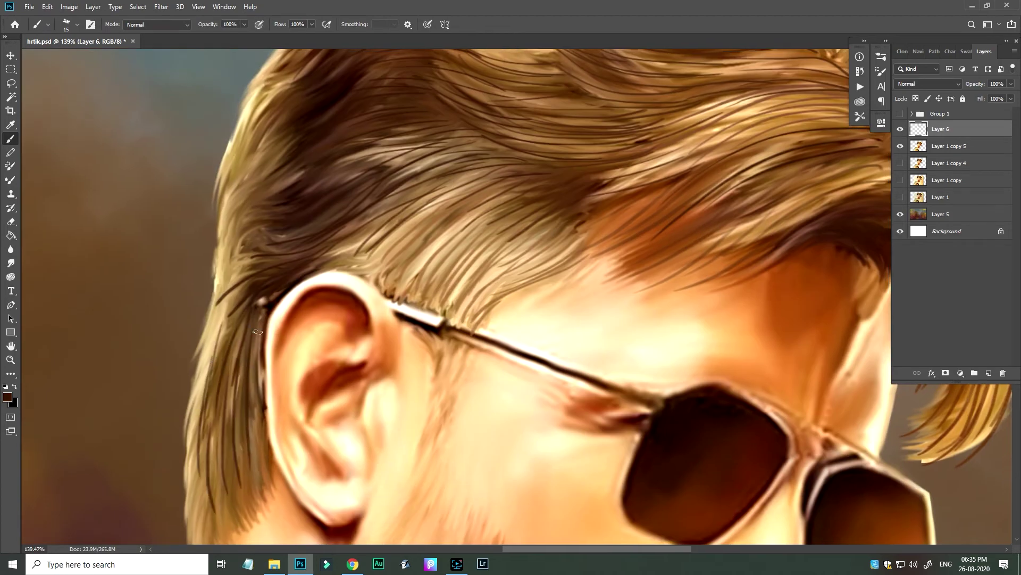
{"action": "scroll", "coordinate": [236, 344], "scroll_direction": "up", "scroll_amount": 2}
{"action": "scroll", "coordinate": [273, 297], "scroll_direction": "up", "scroll_amount": 4}
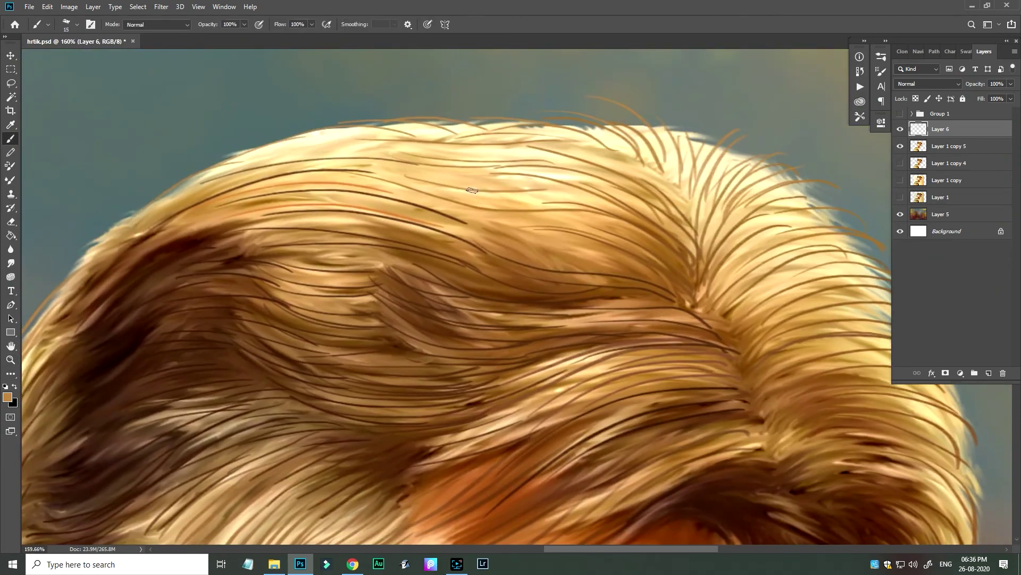
{"action": "left_click_drag", "start_coordinate": [576, 237], "coordinate": [552, 229]}
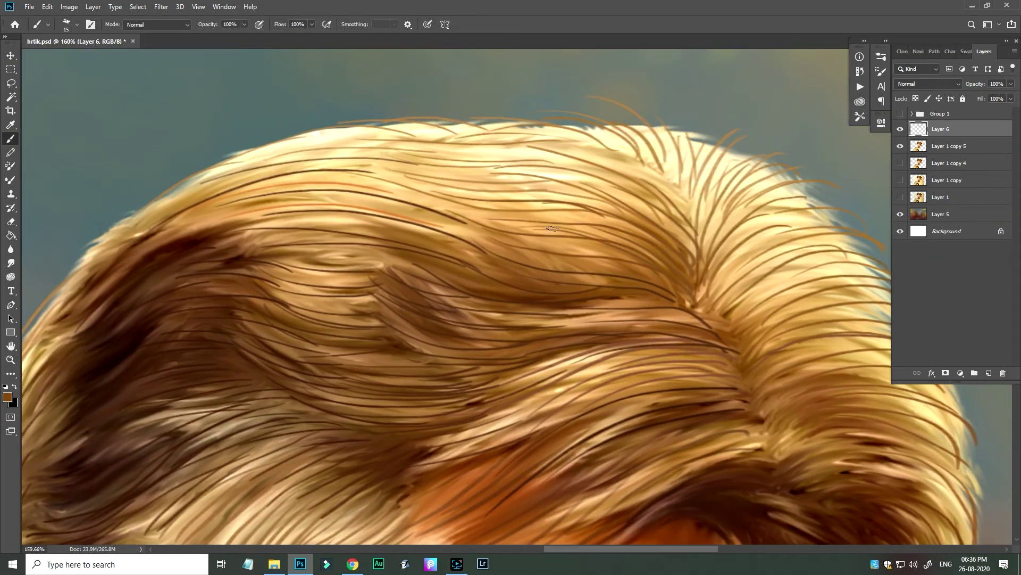
{"action": "left_click_drag", "start_coordinate": [576, 367], "coordinate": [532, 391]}
{"action": "left_click_drag", "start_coordinate": [761, 488], "coordinate": [793, 401]}
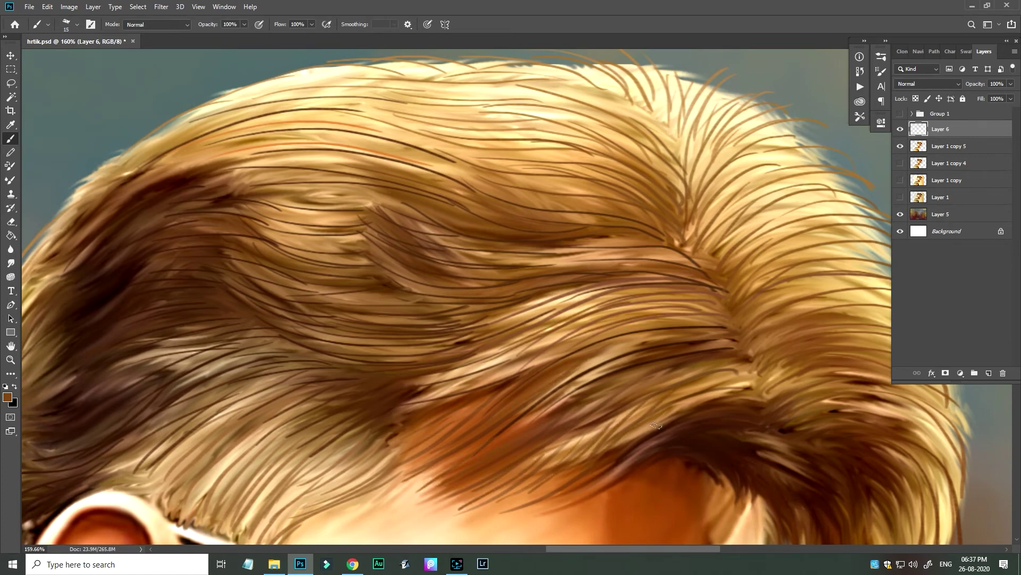
{"action": "left_click_drag", "start_coordinate": [656, 425], "coordinate": [532, 410]}
Apply a Gaussian Blur with radius 1.0 to the strand layer.
{"action": "key", "text": "r"}
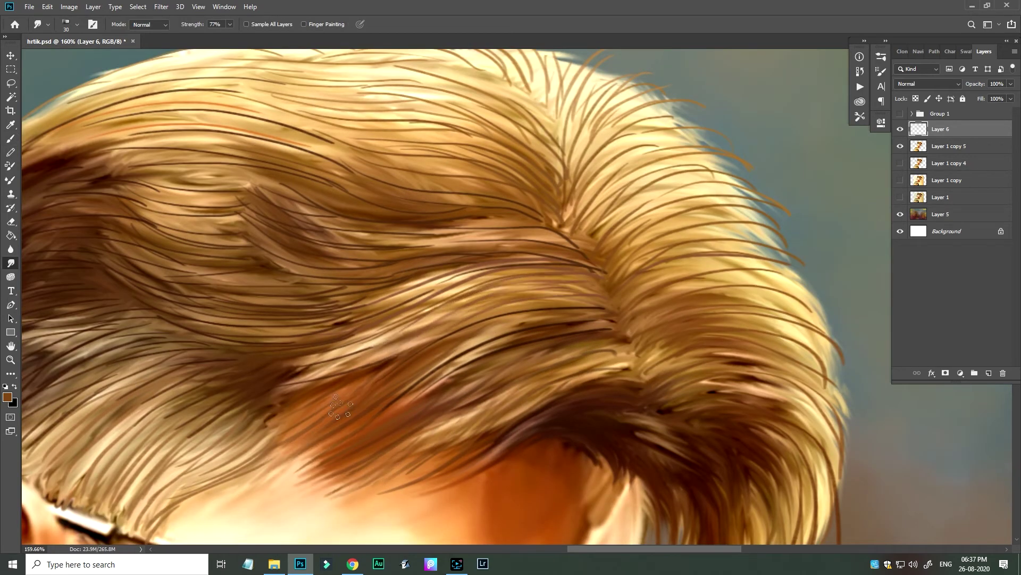
{"action": "key", "text": "h"}
{"action": "left_click", "coordinate": [161, 7]}
{"action": "left_click", "coordinate": [319, 177]}
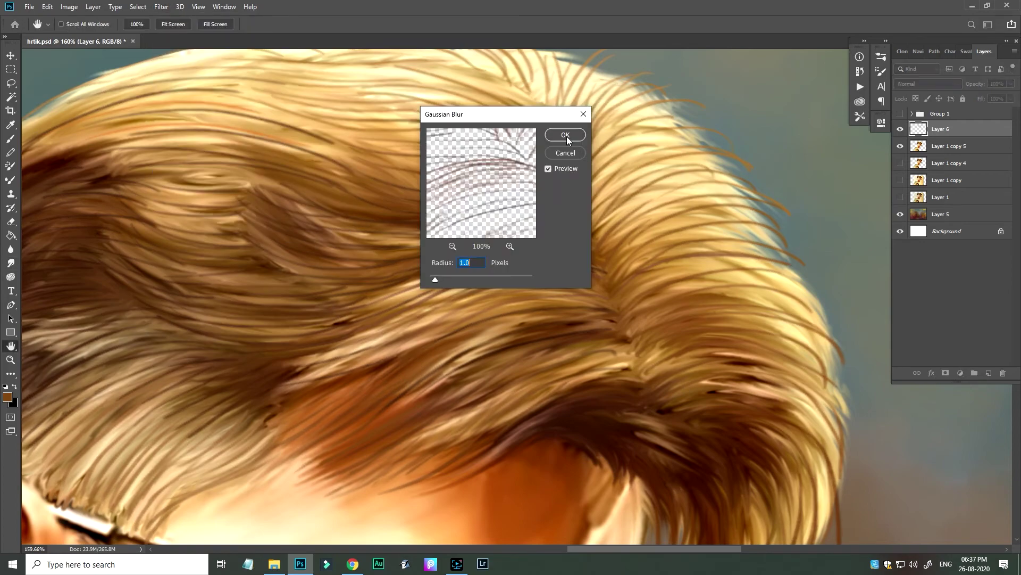
{"action": "left_click", "coordinate": [565, 135]}
Set Layer 6's blend mode to Overlay and zoom out to see the whole head.
{"action": "left_click", "coordinate": [957, 83]}
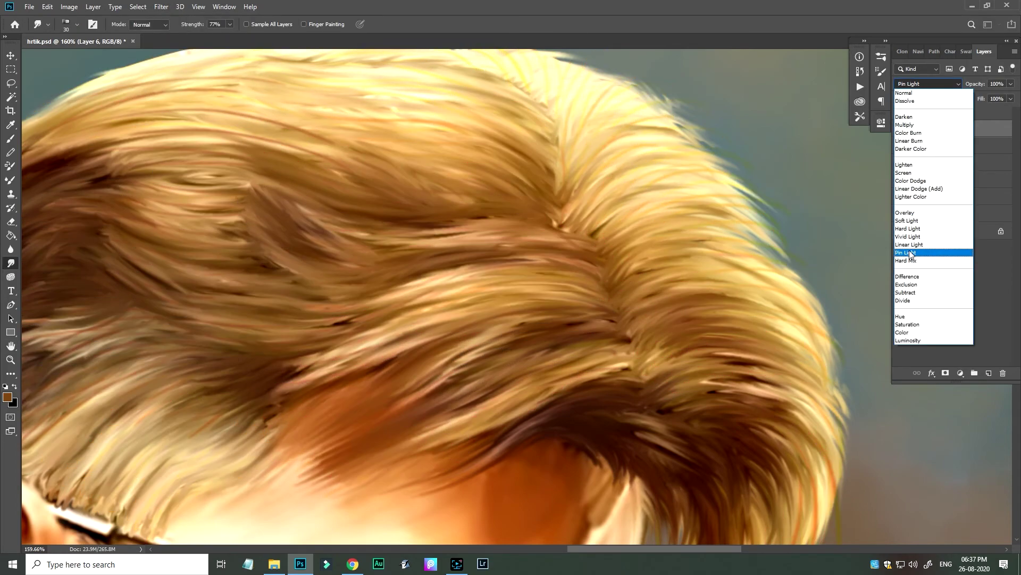
{"action": "left_click", "coordinate": [905, 213]}
{"action": "key", "text": "ctrl+minus"}
{"action": "key", "text": "ctrl+minus"}
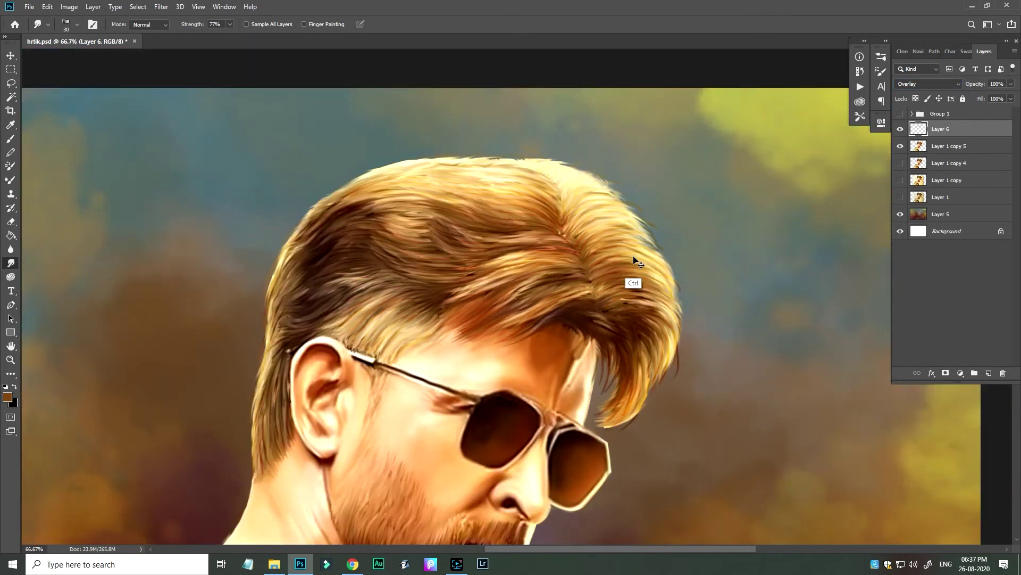
{"action": "scroll", "coordinate": [633, 261], "scroll_direction": "up", "scroll_amount": 2}
{"action": "scroll", "coordinate": [633, 260], "scroll_direction": "up", "scroll_amount": 3}
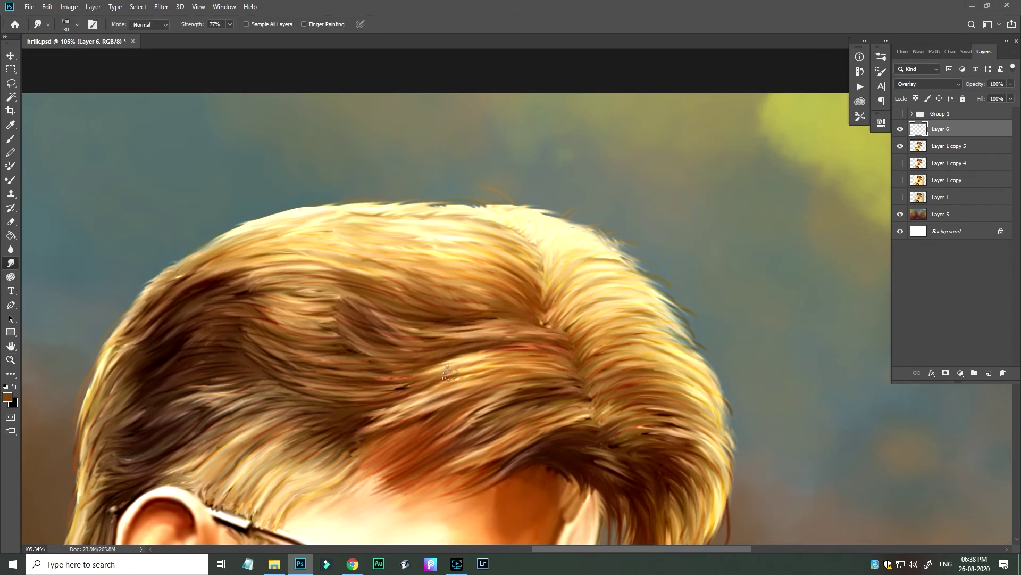
{"action": "scroll", "coordinate": [425, 352], "scroll_direction": "down", "scroll_amount": 3}
Pick a strand brush preset, return Layer 6 to Normal blending, and paint a thin dark strand.
{"action": "key", "text": "b"}
{"action": "right_click", "coordinate": [611, 214]}
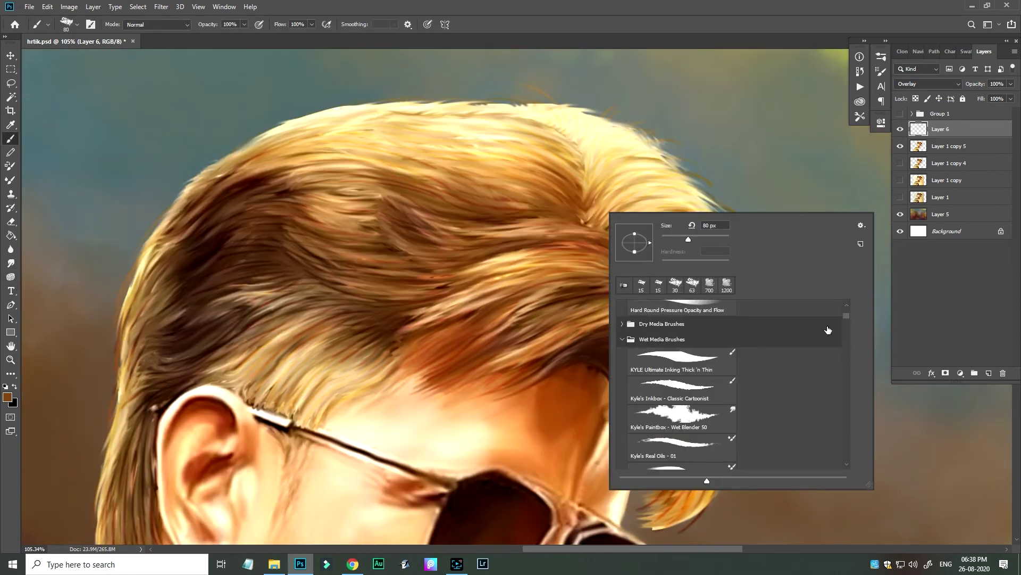
{"action": "scroll", "coordinate": [654, 362], "scroll_direction": "down", "scroll_amount": 3}
{"action": "double_click", "coordinate": [653, 361]}
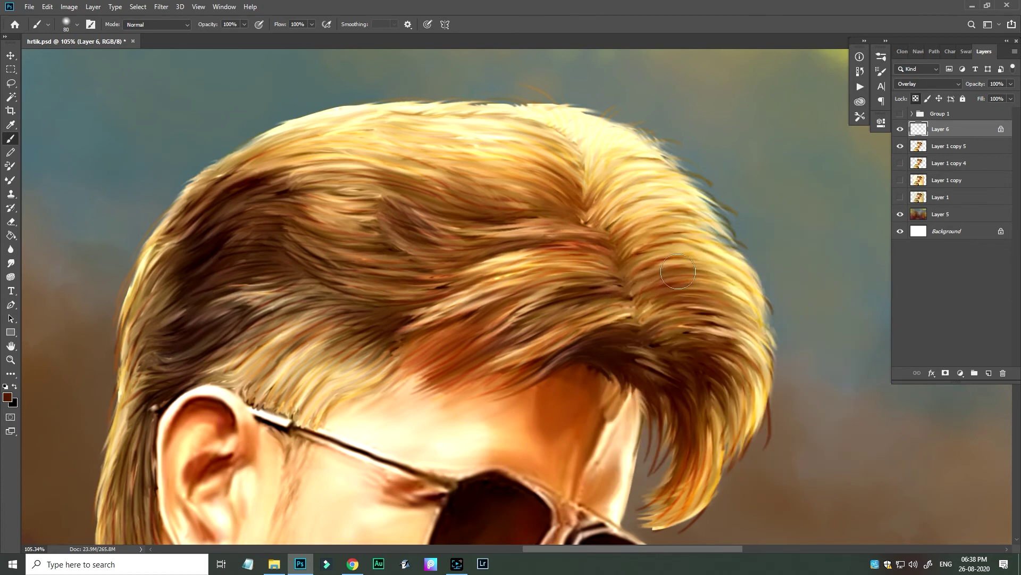
{"action": "left_click", "coordinate": [918, 84]}
{"action": "left_click_drag", "start_coordinate": [545, 269], "coordinate": [570, 275]}
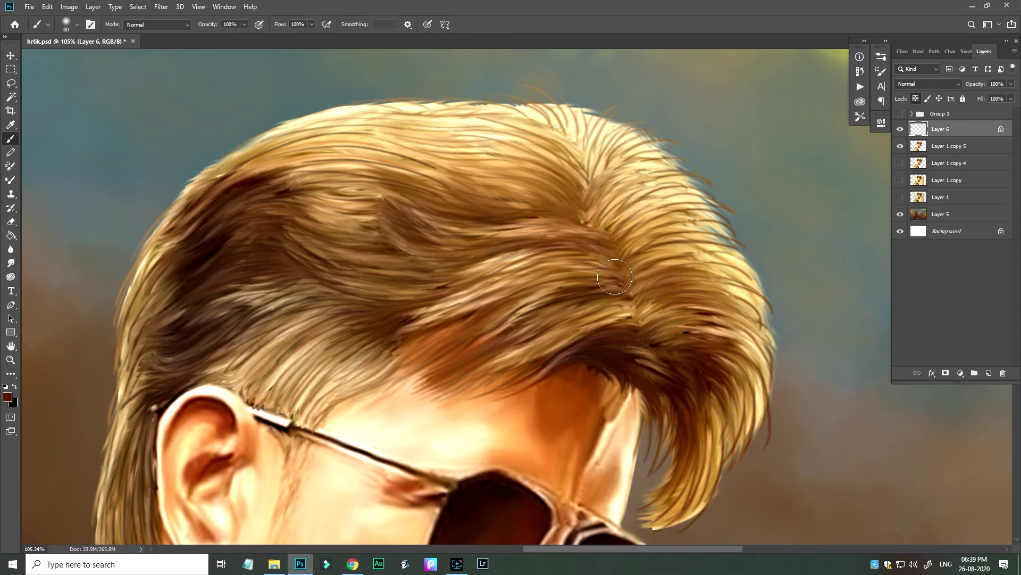
Smudge the strands and fade Layer 6 to about 71% opacity.
{"action": "left_click", "coordinate": [901, 129]}
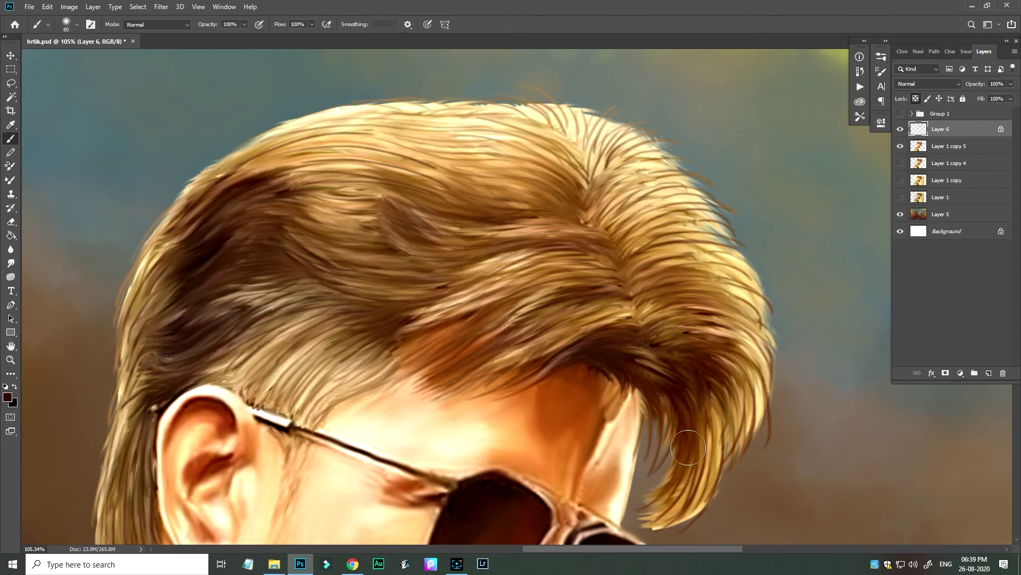
{"action": "left_click_drag", "start_coordinate": [386, 122], "coordinate": [242, 329]}
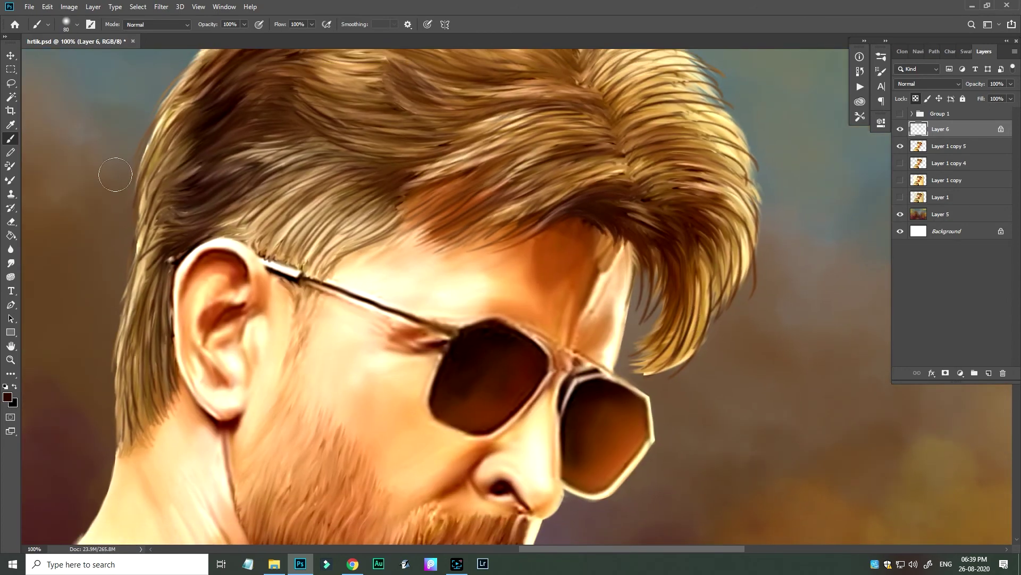
{"action": "left_click", "coordinate": [11, 262]}
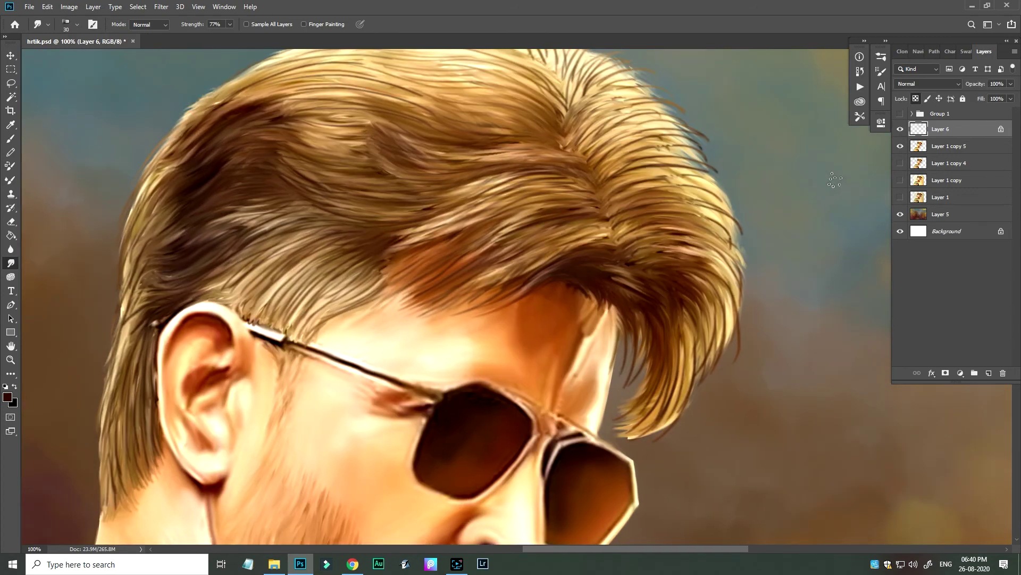
{"action": "left_click_drag", "start_coordinate": [1010, 83], "coordinate": [989, 112]}
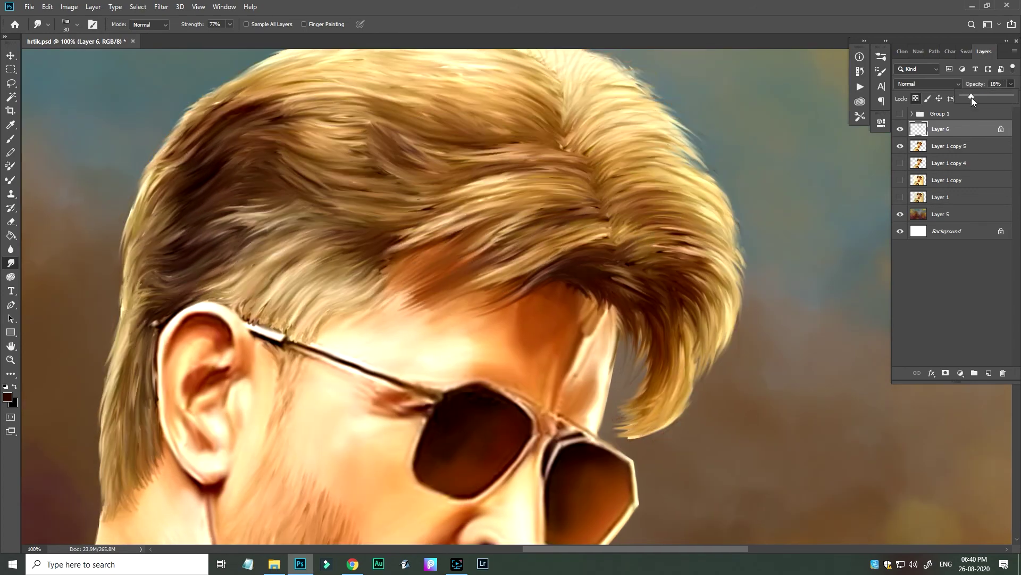
{"action": "left_click", "coordinate": [958, 84]}
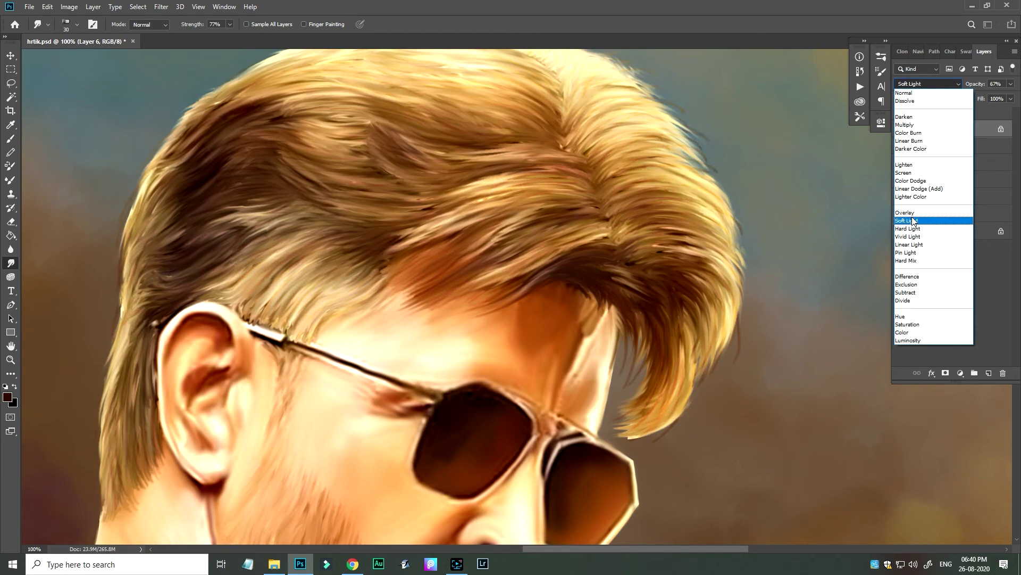
{"action": "left_click", "coordinate": [982, 88]}
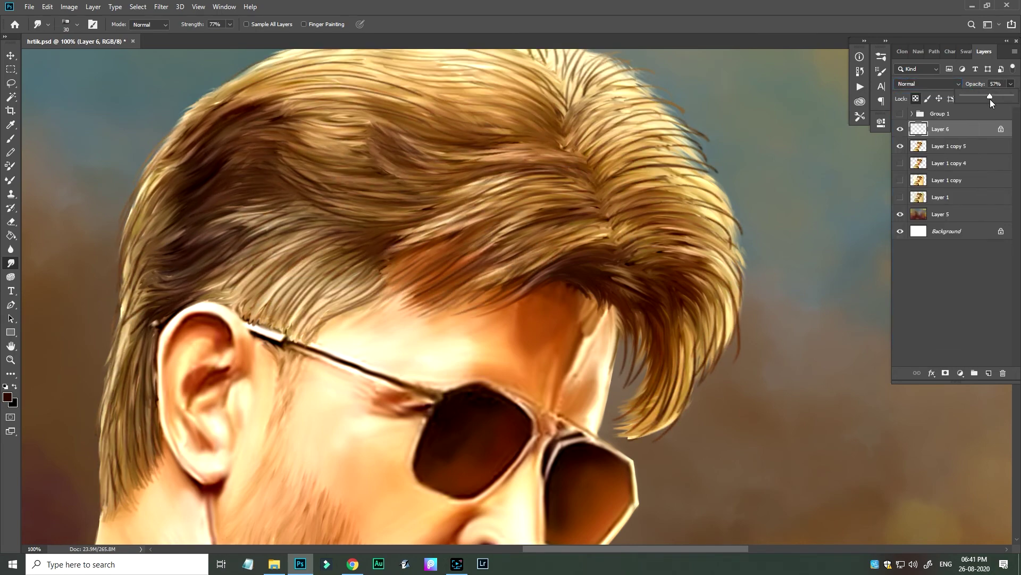
{"action": "left_click_drag", "start_coordinate": [990, 99], "coordinate": [998, 98]}
Save the document and toggle the strand layer's visibility to compare.
{"action": "key", "text": "ctrl+minus"}
{"action": "key", "text": "ctrl+minus"}
{"action": "key", "text": "ctrl+minus"}
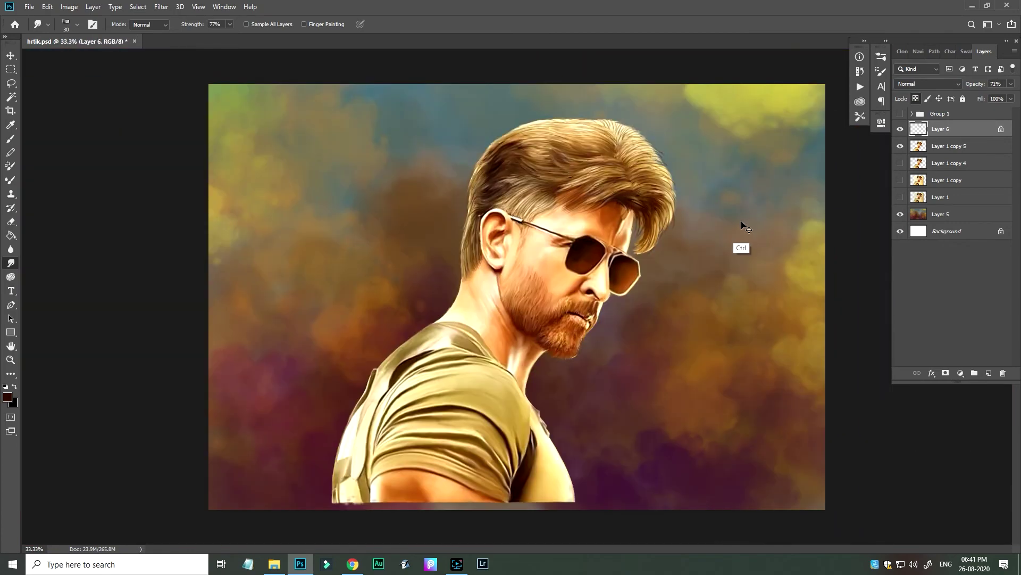
{"action": "key", "text": "ctrl+s"}
{"action": "left_click", "coordinate": [900, 129]}
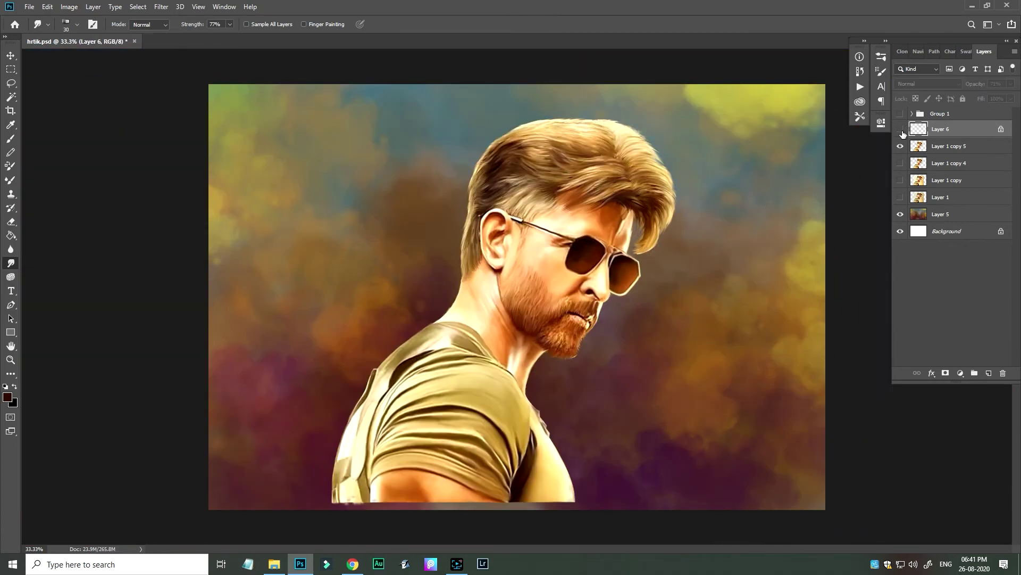
{"action": "left_click", "coordinate": [901, 129]}
Paint fine white strands over the top of the hair.
{"action": "key", "text": "b"}
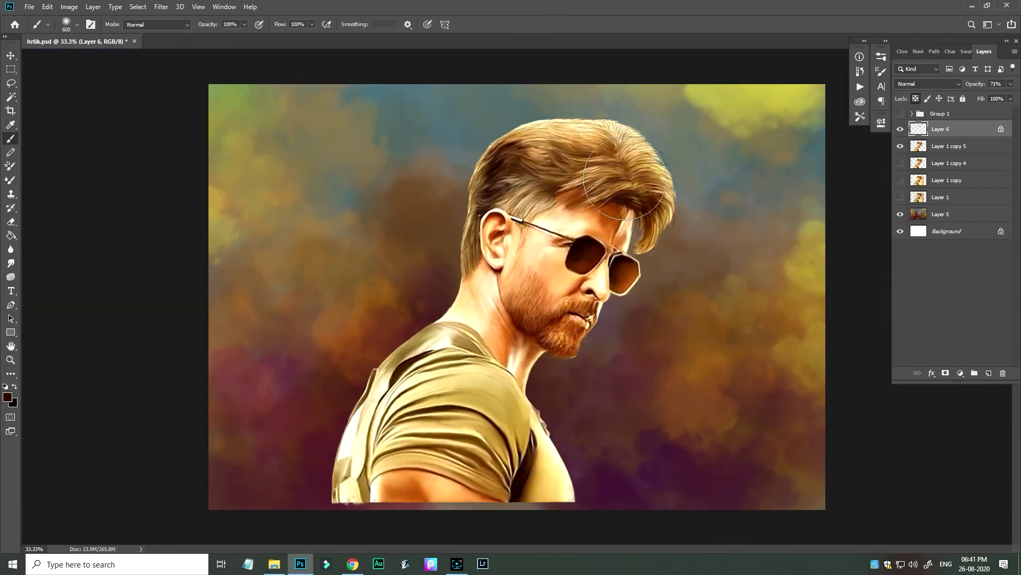
{"action": "key", "text": "d"}
{"action": "key", "text": "x"}
{"action": "left_click_drag", "start_coordinate": [656, 142], "coordinate": [585, 133]}
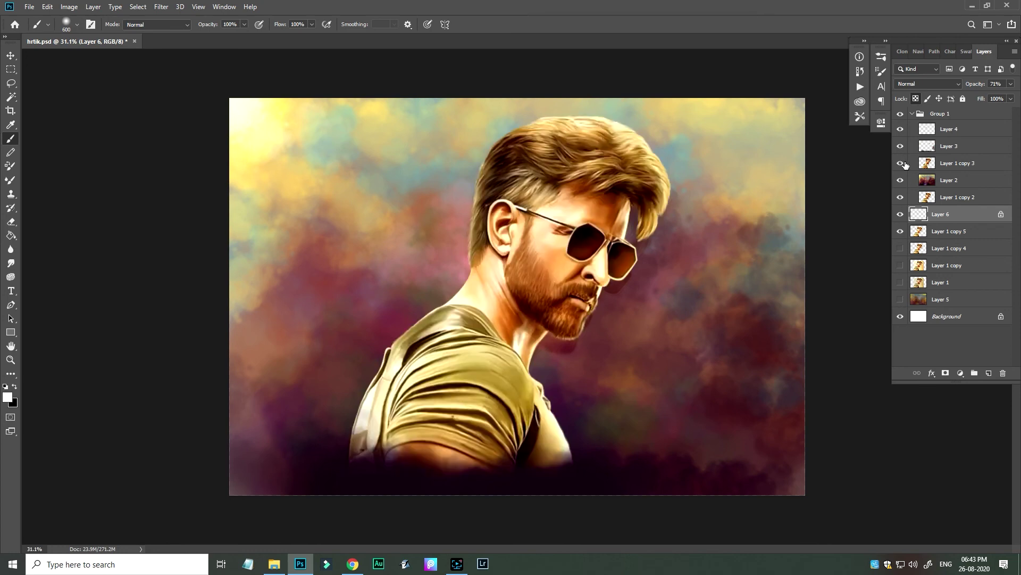
Hide Layer 6 and Layer 1 copy 5, then collapse Group 1.
{"action": "left_click", "coordinate": [900, 214]}
{"action": "left_click", "coordinate": [900, 233]}
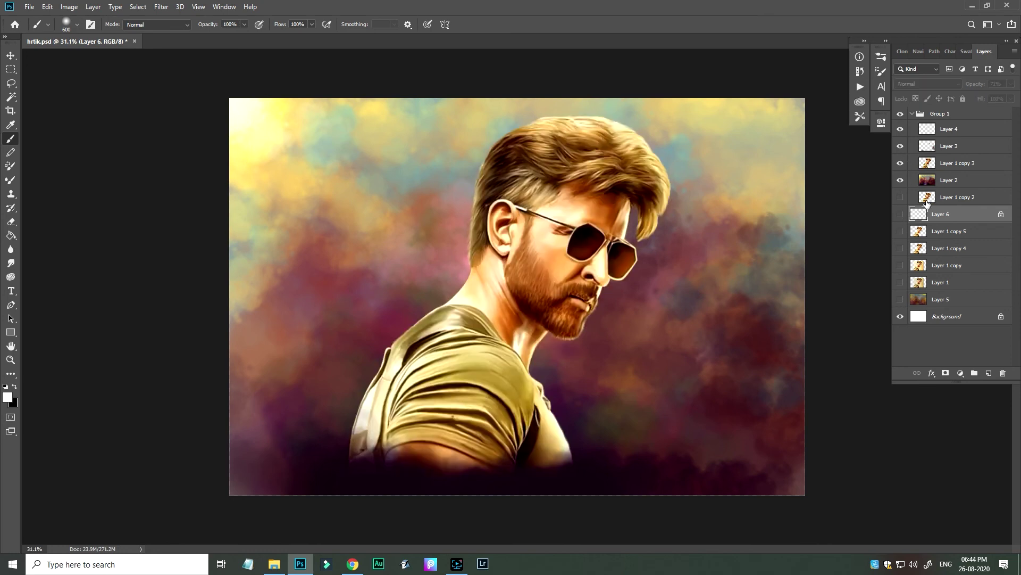
{"action": "left_click", "coordinate": [913, 113]}
Group the selected older layers into a collapsed Group 2.
{"action": "right_click", "coordinate": [954, 170]}
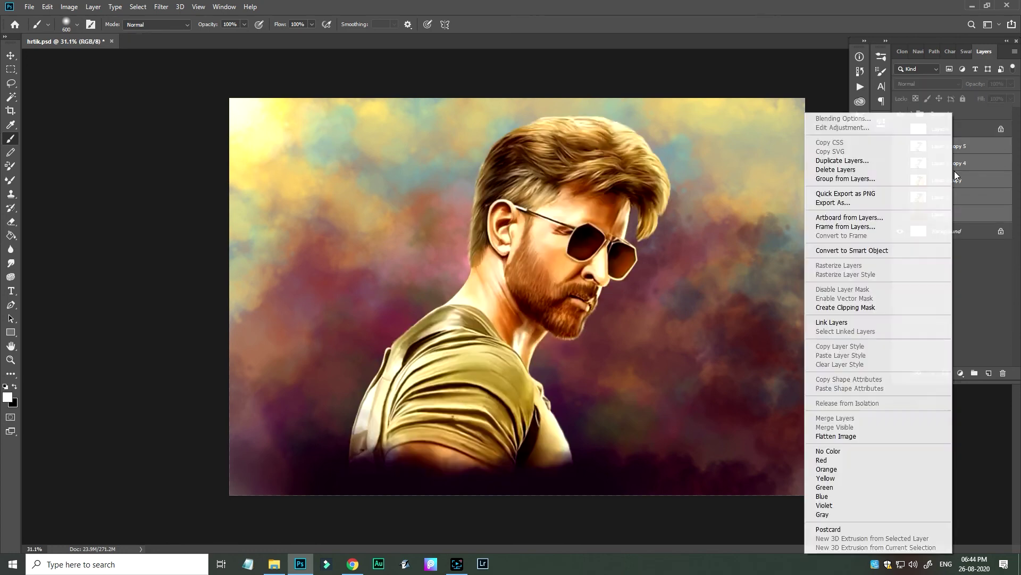
{"action": "left_click", "coordinate": [852, 177]}
{"action": "key", "text": "Return"}
{"action": "left_click", "coordinate": [913, 144]}
{"action": "left_click", "coordinate": [913, 144]}
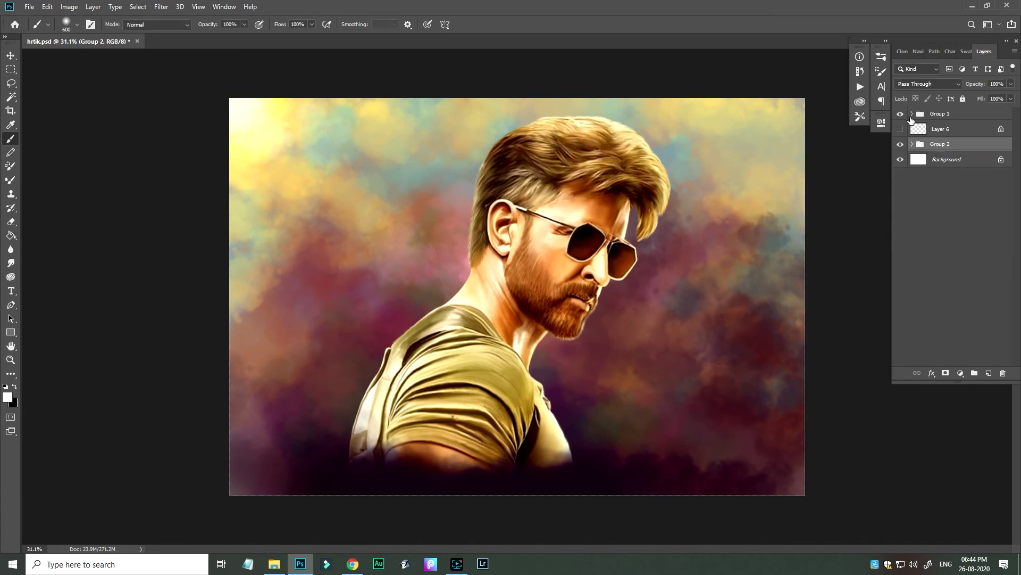
Expand Group 1, select Layer 1 copy 3, and choose a small brush preset.
{"action": "left_click", "coordinate": [913, 113]}
{"action": "left_click", "coordinate": [949, 164]}
{"action": "key", "text": "ctrl+l"}
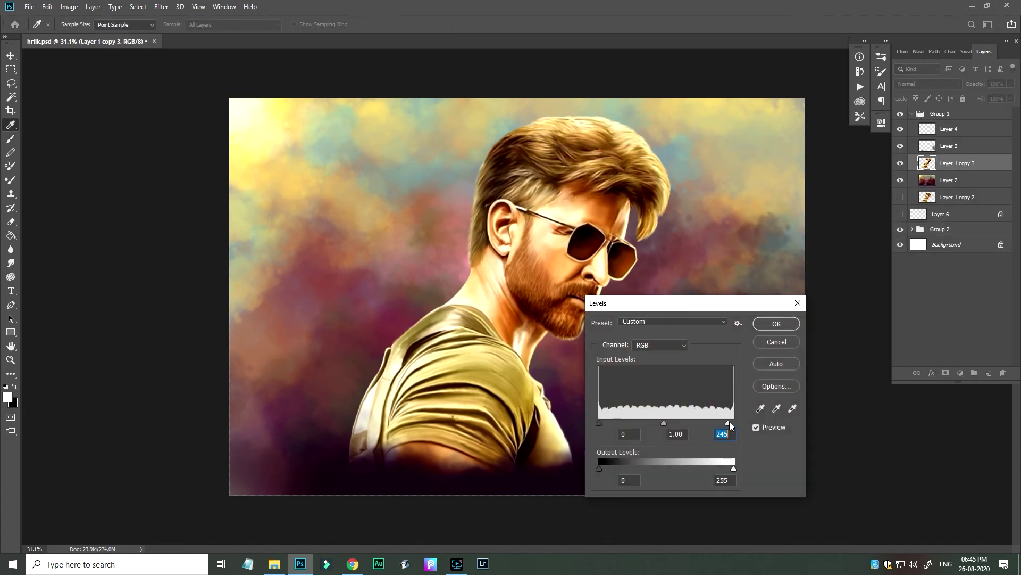
{"action": "key", "text": "Escape"}
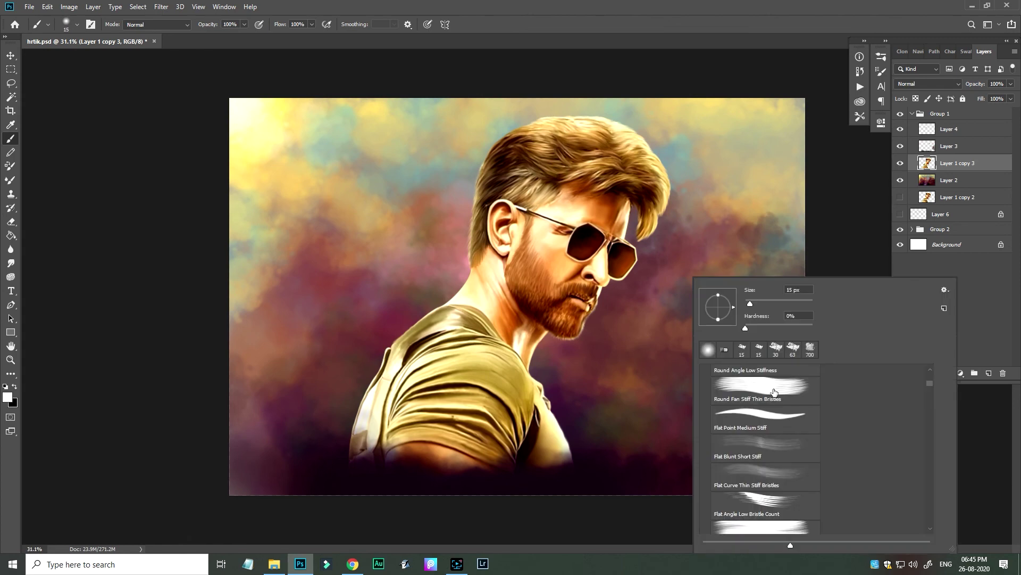
{"action": "right_click", "coordinate": [692, 278]}
{"action": "double_click", "coordinate": [763, 419]}
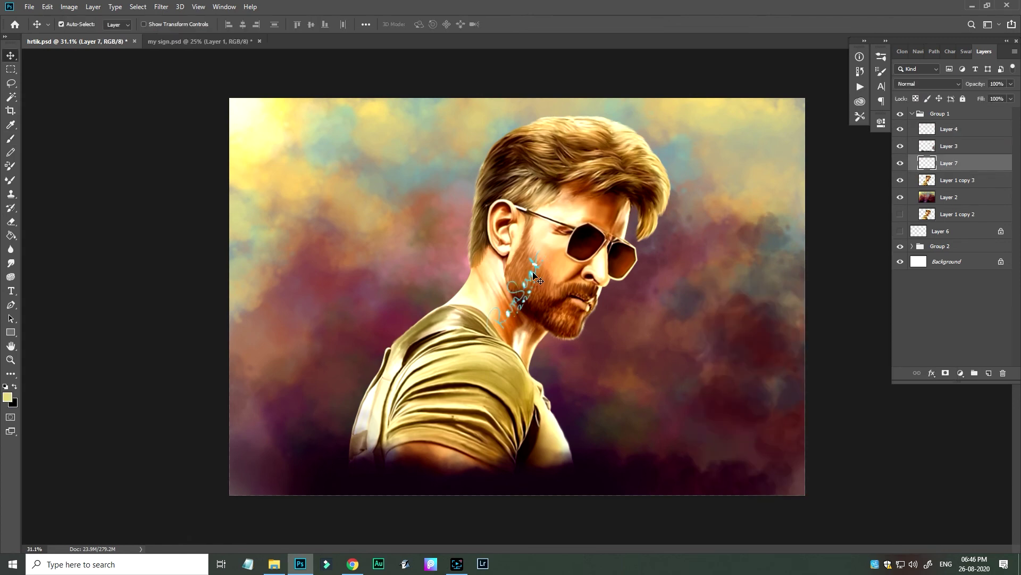
Bring the signature in from my sign.psd, shrink it to about 64%, and tilt it beside the neck.
{"action": "mouse_move", "coordinate": [538, 266]}
{"action": "left_mouse_down"}
{"action": "mouse_move", "coordinate": [618, 400]}
{"action": "mouse_move", "coordinate": [596, 348]}
{"action": "left_mouse_up"}
{"action": "key", "text": "ctrl+t"}
{"action": "left_click_drag", "start_coordinate": [640, 325], "coordinate": [586, 360]}
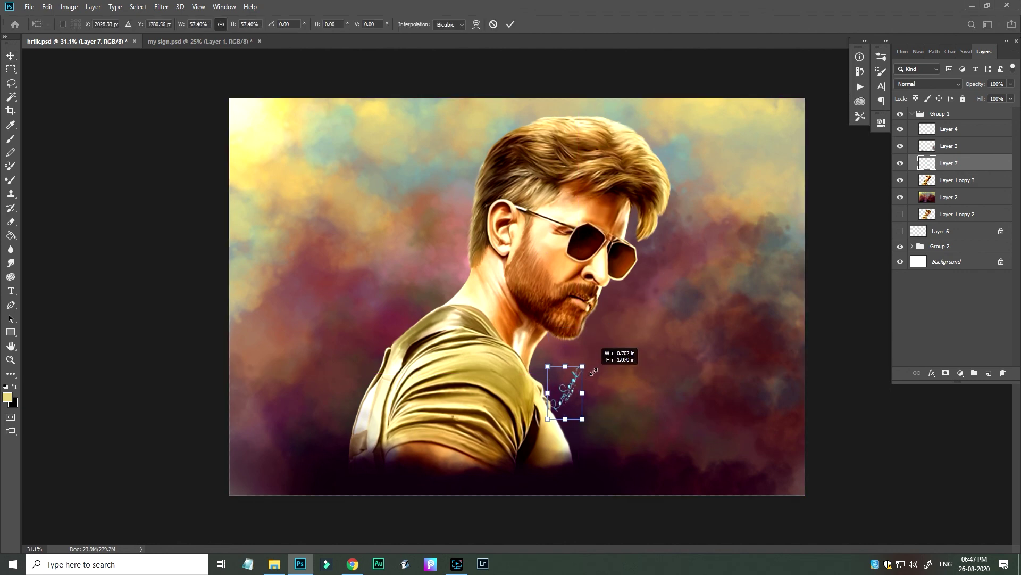
{"action": "mouse_move", "coordinate": [573, 398]}
{"action": "left_mouse_down"}
{"action": "mouse_move", "coordinate": [410, 314]}
{"action": "mouse_move", "coordinate": [500, 290]}
{"action": "left_mouse_up"}
{"action": "key", "text": "Return"}
{"action": "key", "text": "z"}
{"action": "left_click", "coordinate": [434, 288]}
Fit the canvas on screen and fill the signature with tan.
{"action": "key", "text": "g"}
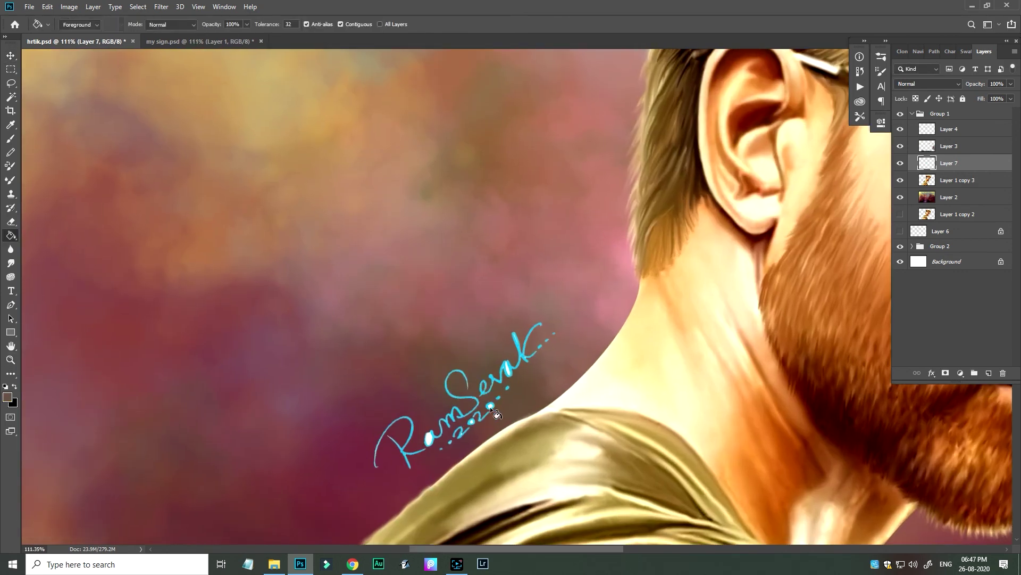
{"action": "key", "text": "ctrl+0"}
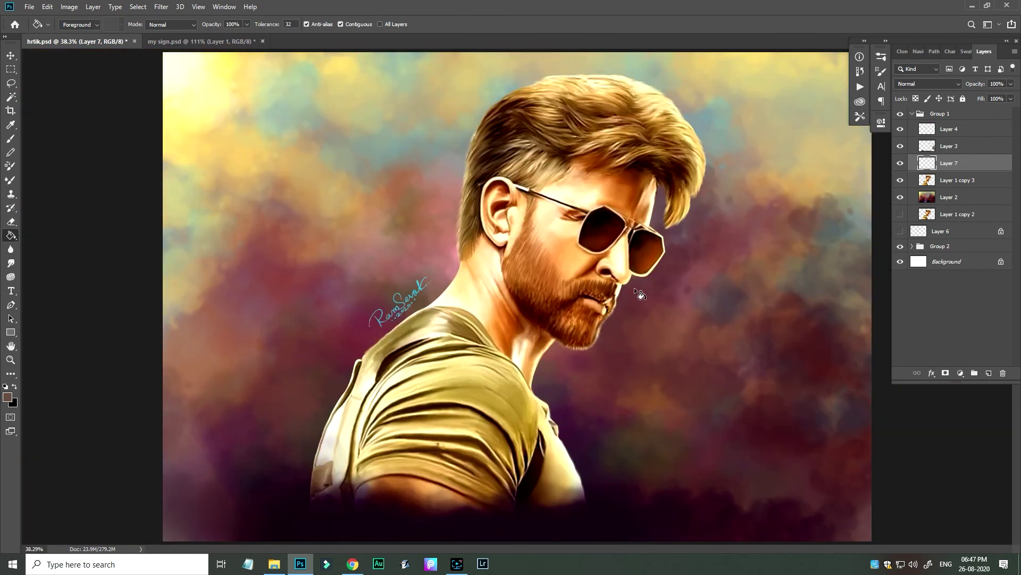
{"action": "key", "text": "b"}
{"action": "left_click", "coordinate": [459, 117], "text": "alt"}
{"action": "key", "text": "alt+BackSpace"}
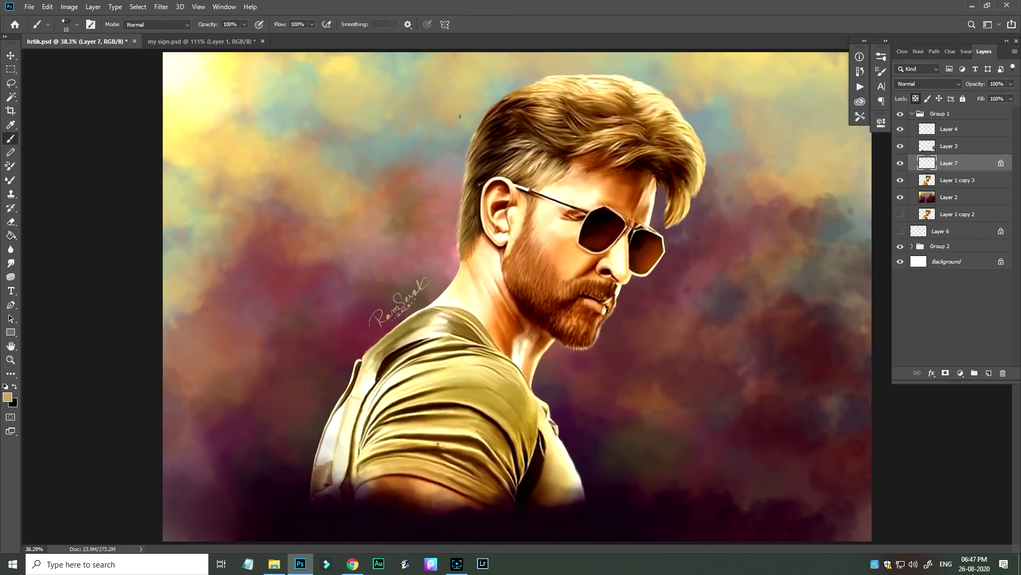